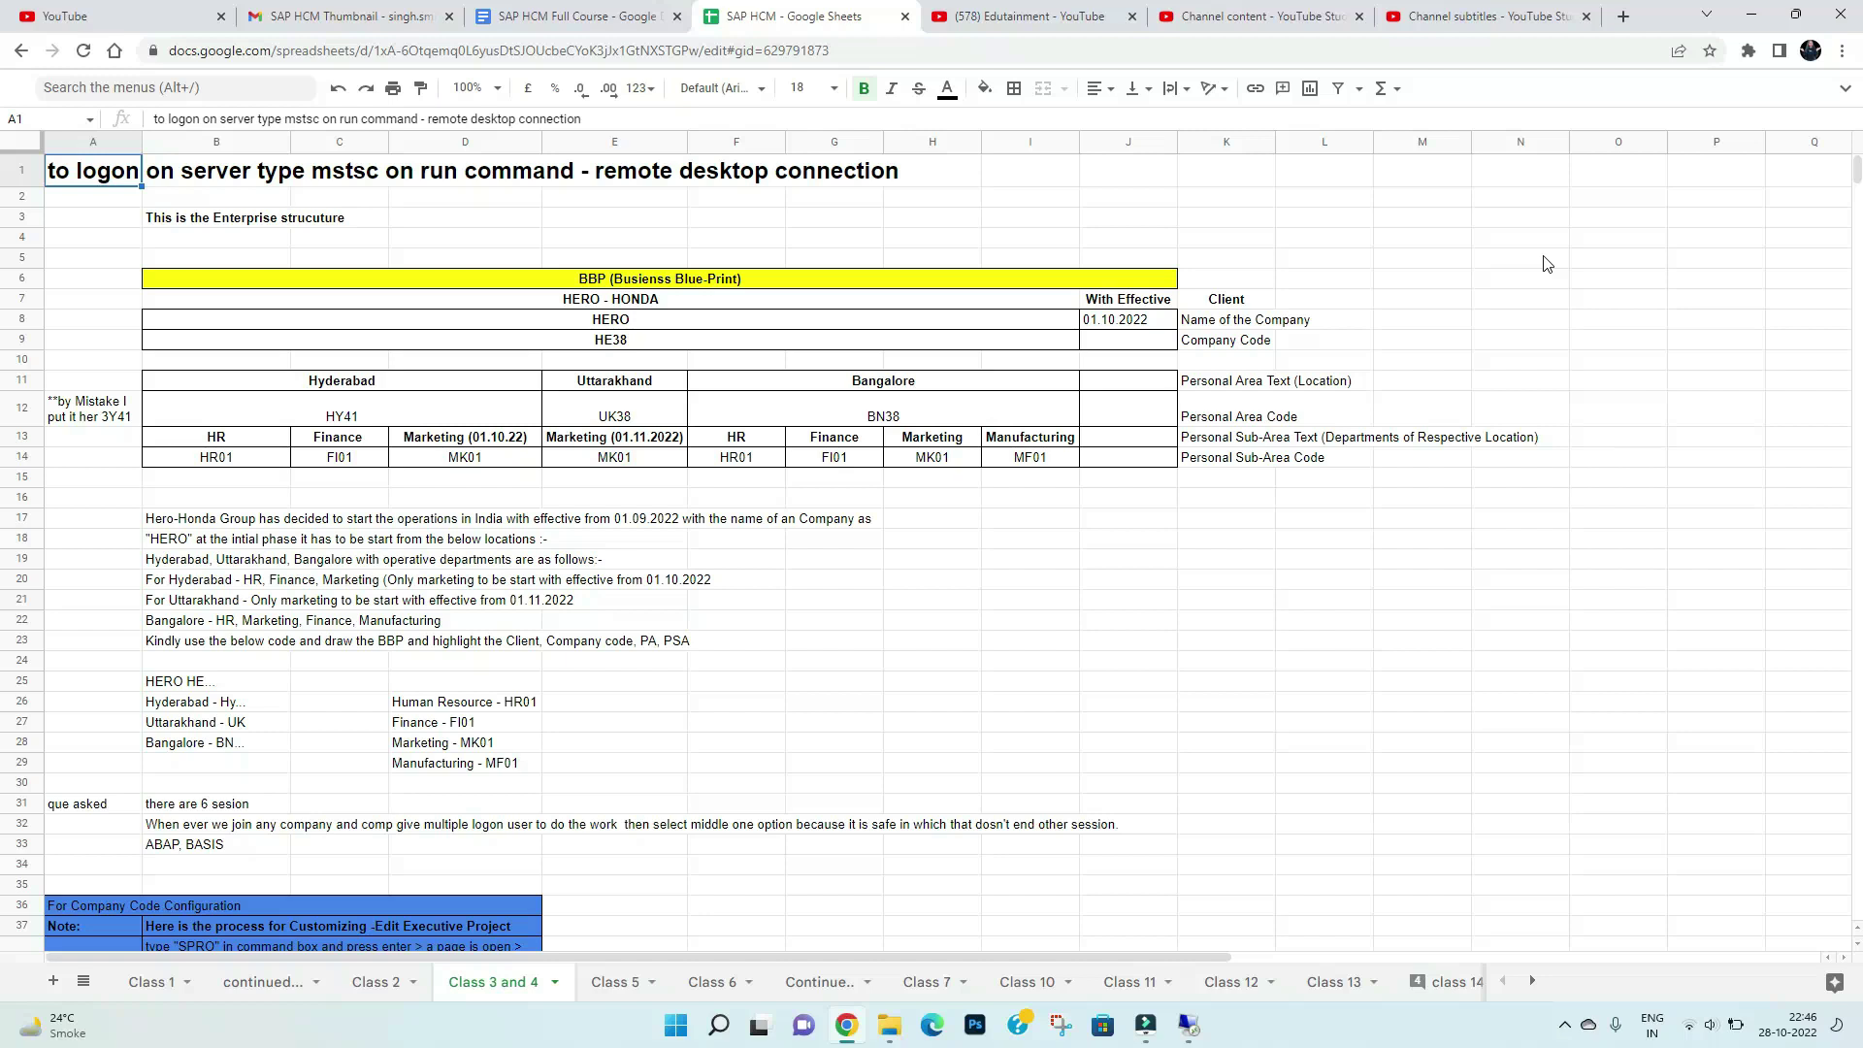
Leave the Hero-Honda blueprint in Google Sheets for the remote Windows Server desktop session
{"action": "left_click", "coordinate": [1188, 1026]}
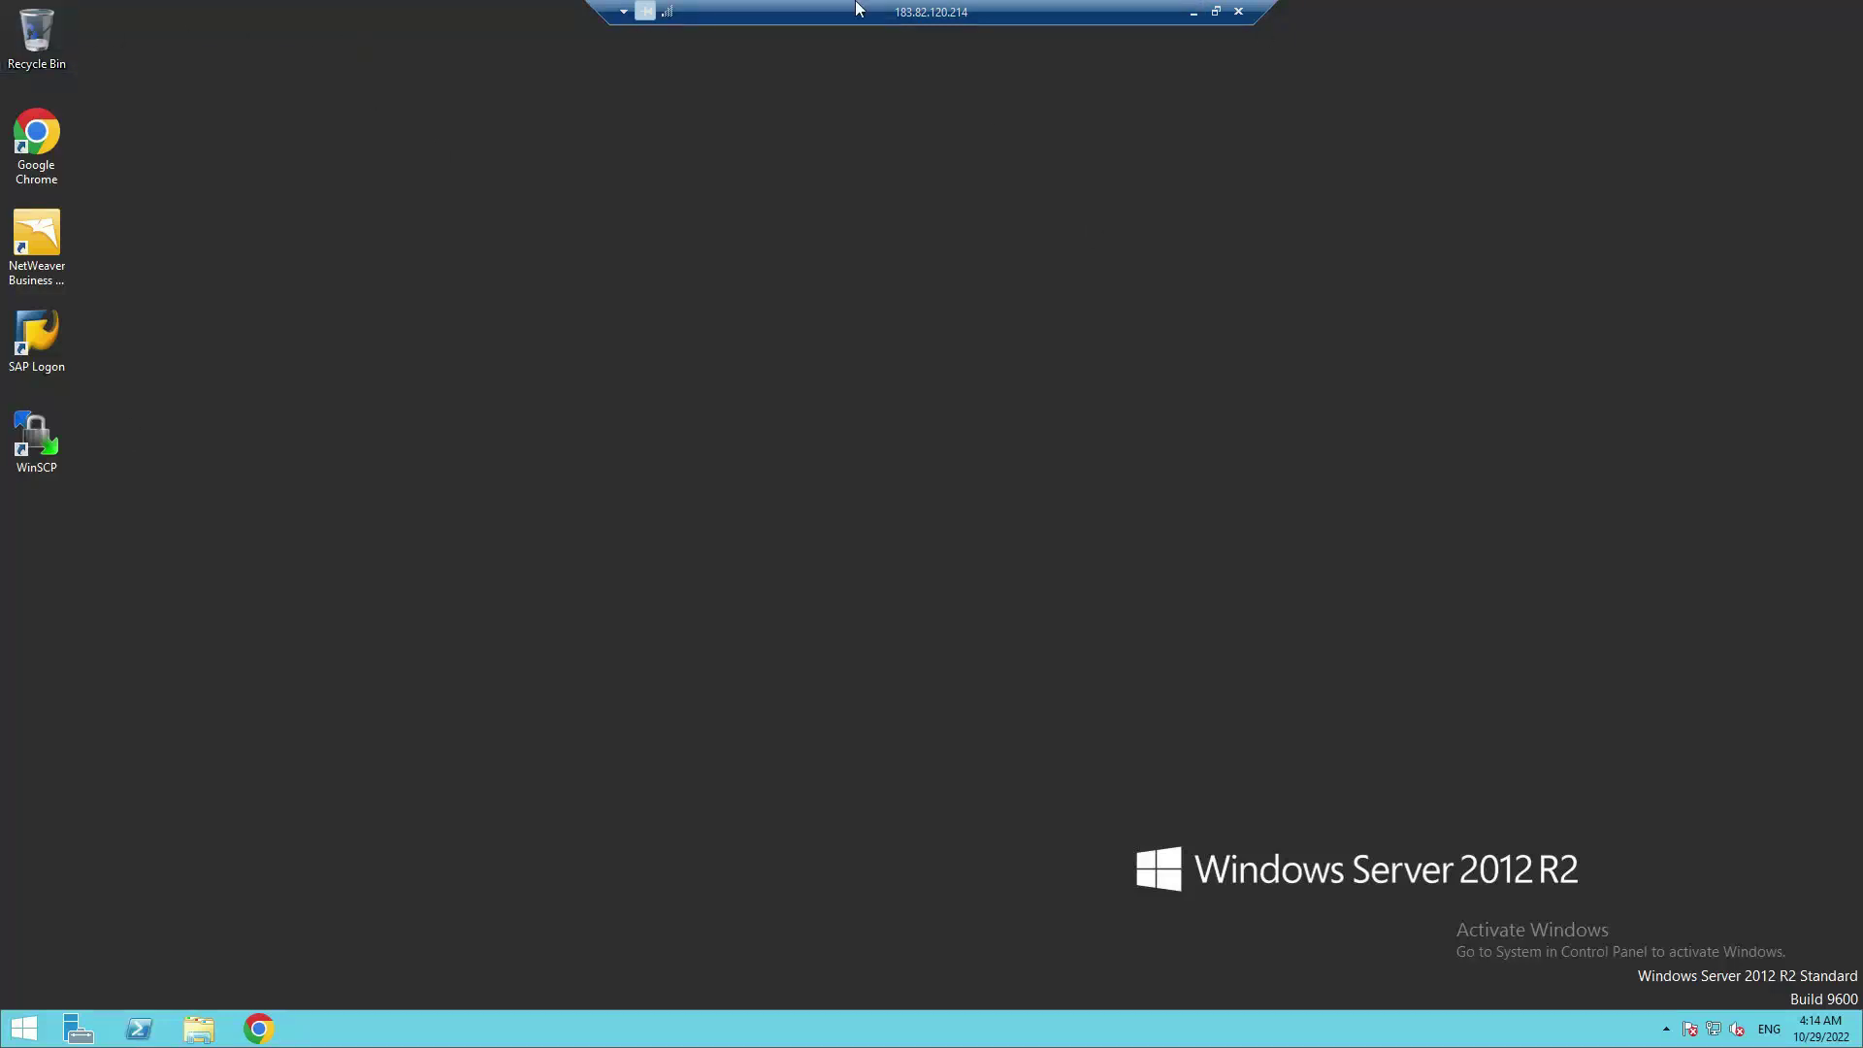
Launch SAP Logon 740 from its icon on the server desktop
{"action": "double_click", "coordinate": [52, 330]}
{"action": "double_click", "coordinate": [38, 351]}
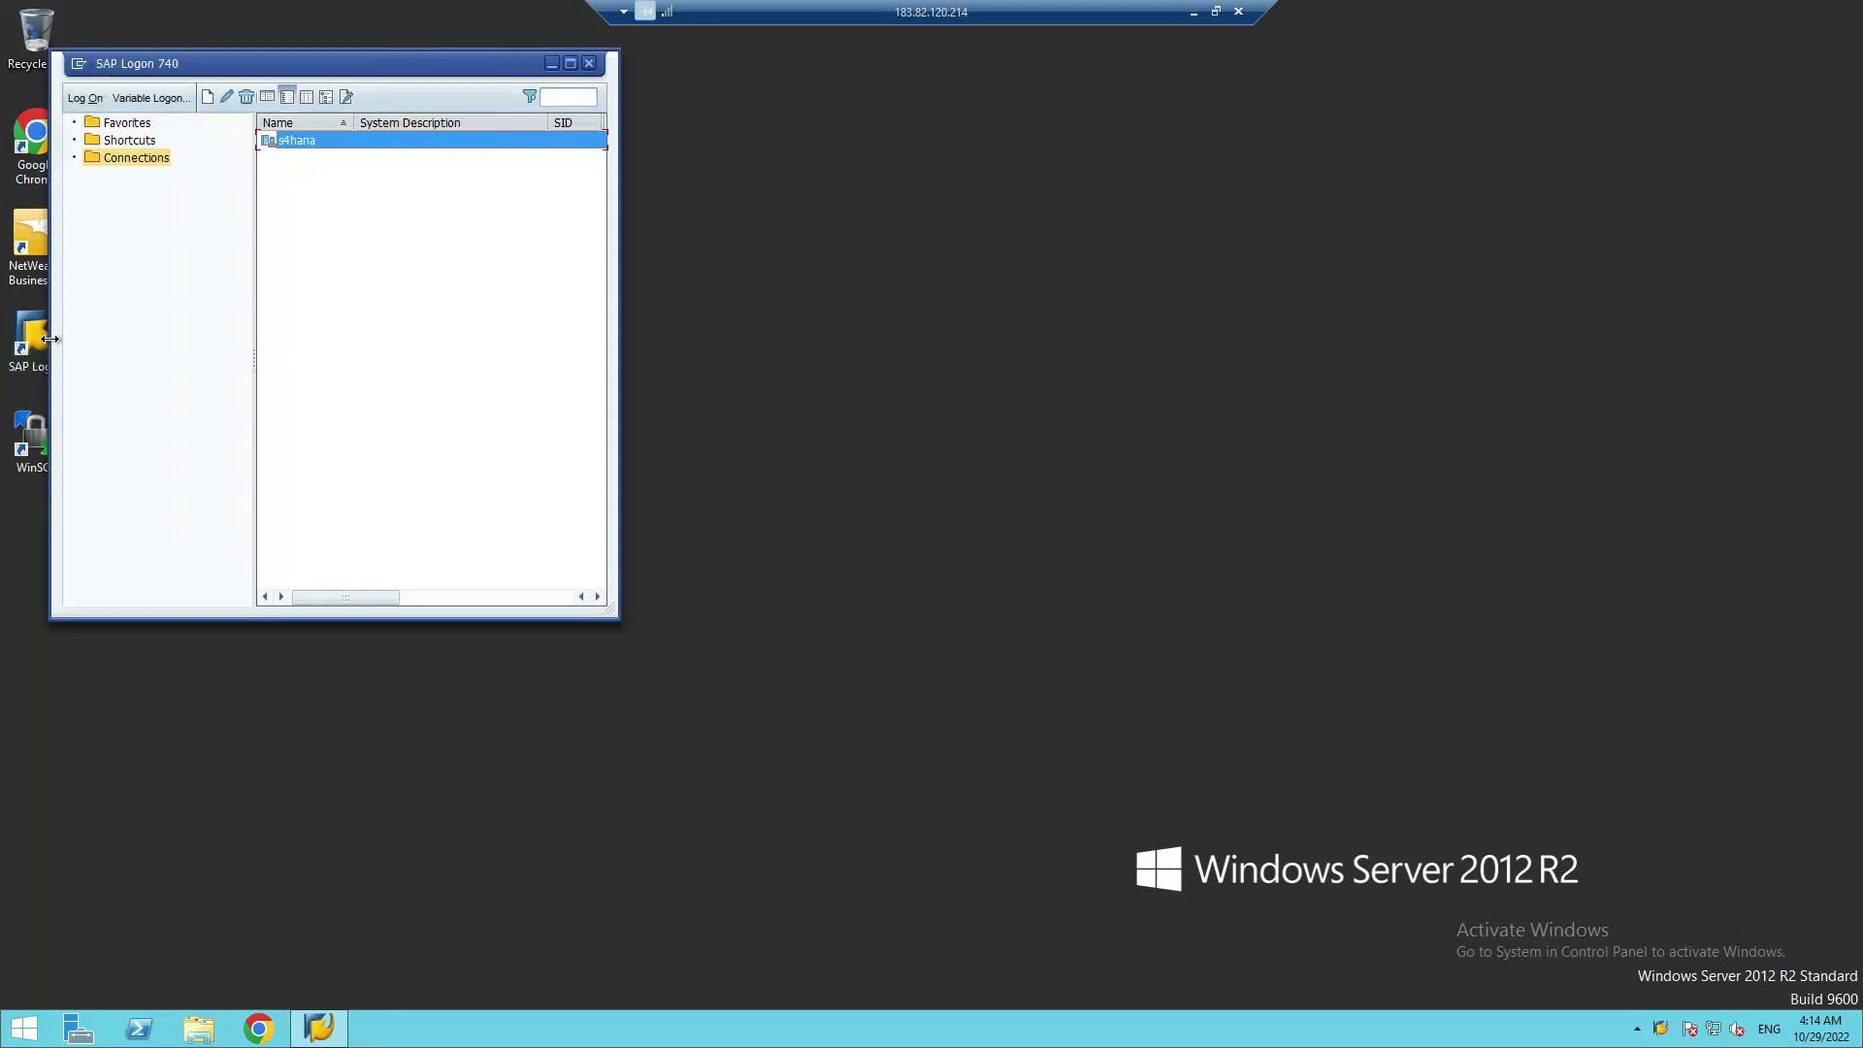
Log on to s4hana client 100 with the saved user name and the account password
{"action": "left_click", "coordinate": [86, 98]}
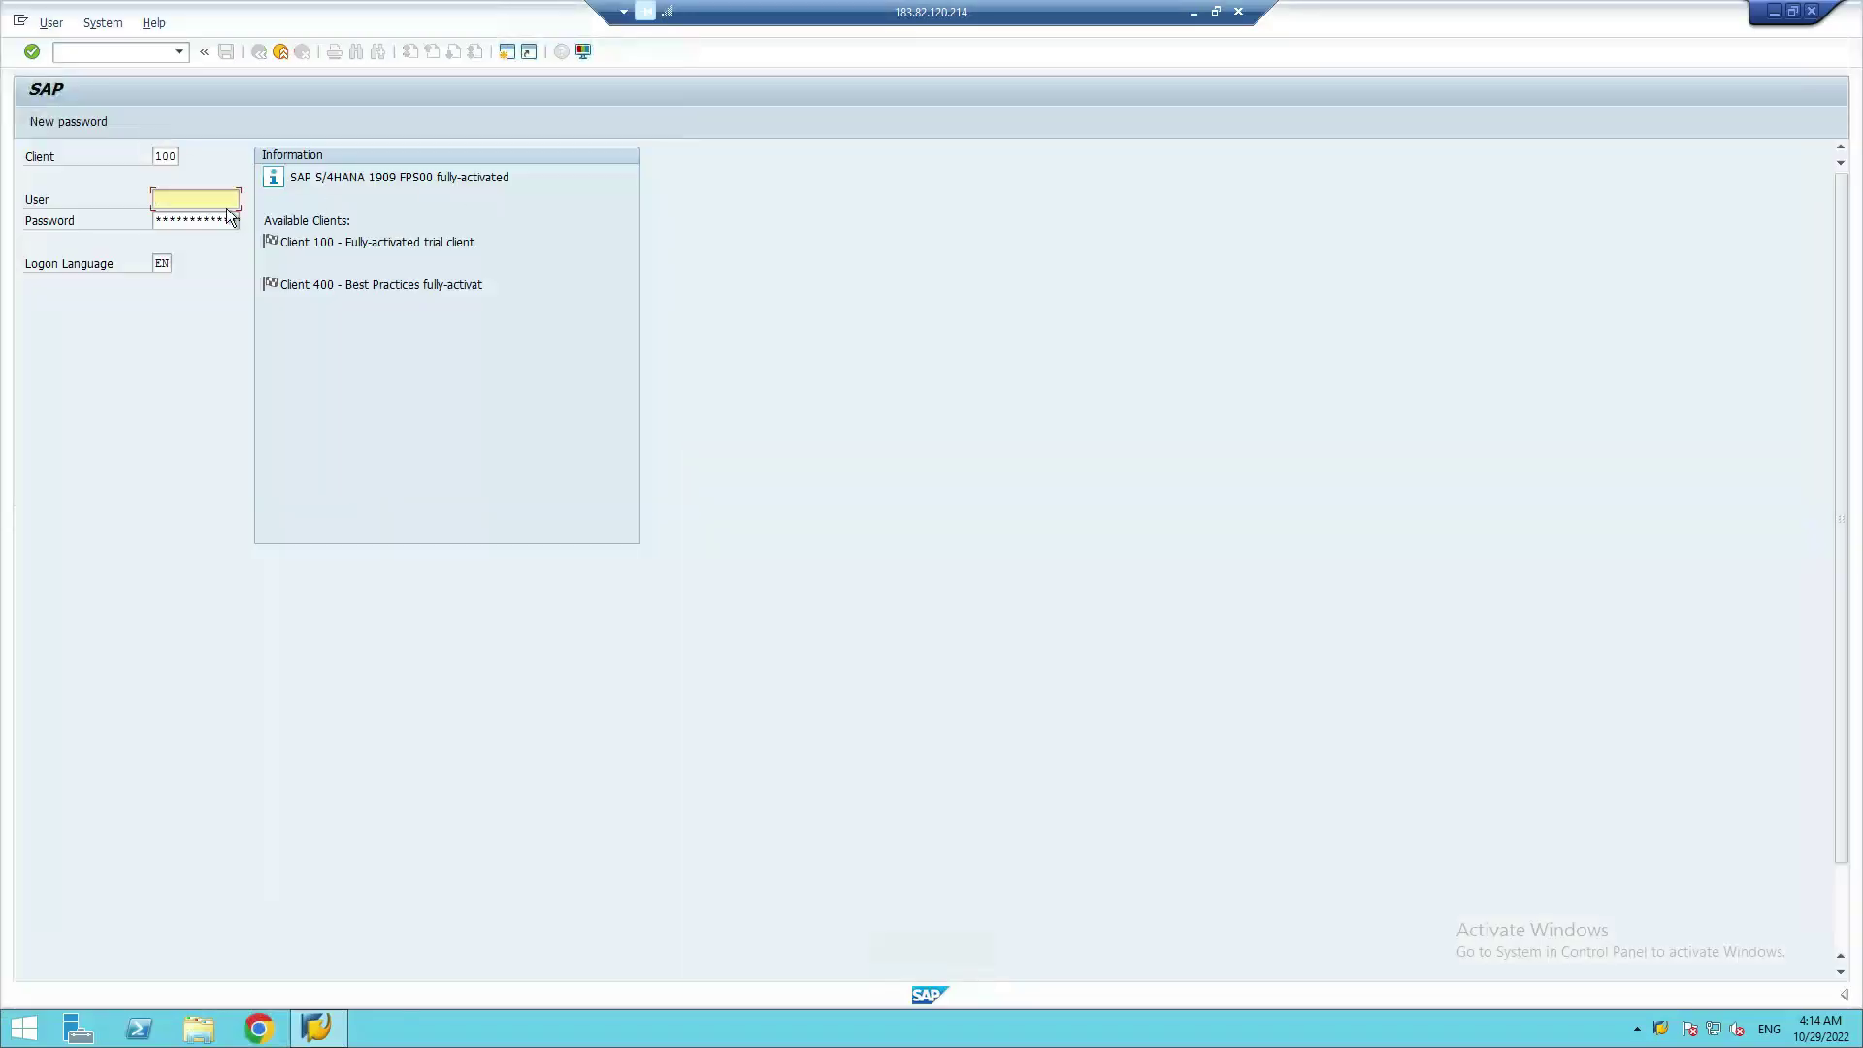
{"action": "left_click", "coordinate": [198, 205]}
{"action": "type", "text": "48"}
{"action": "left_click", "coordinate": [194, 218]}
{"action": "left_click", "coordinate": [177, 219]}
{"action": "key", "text": "Return"}
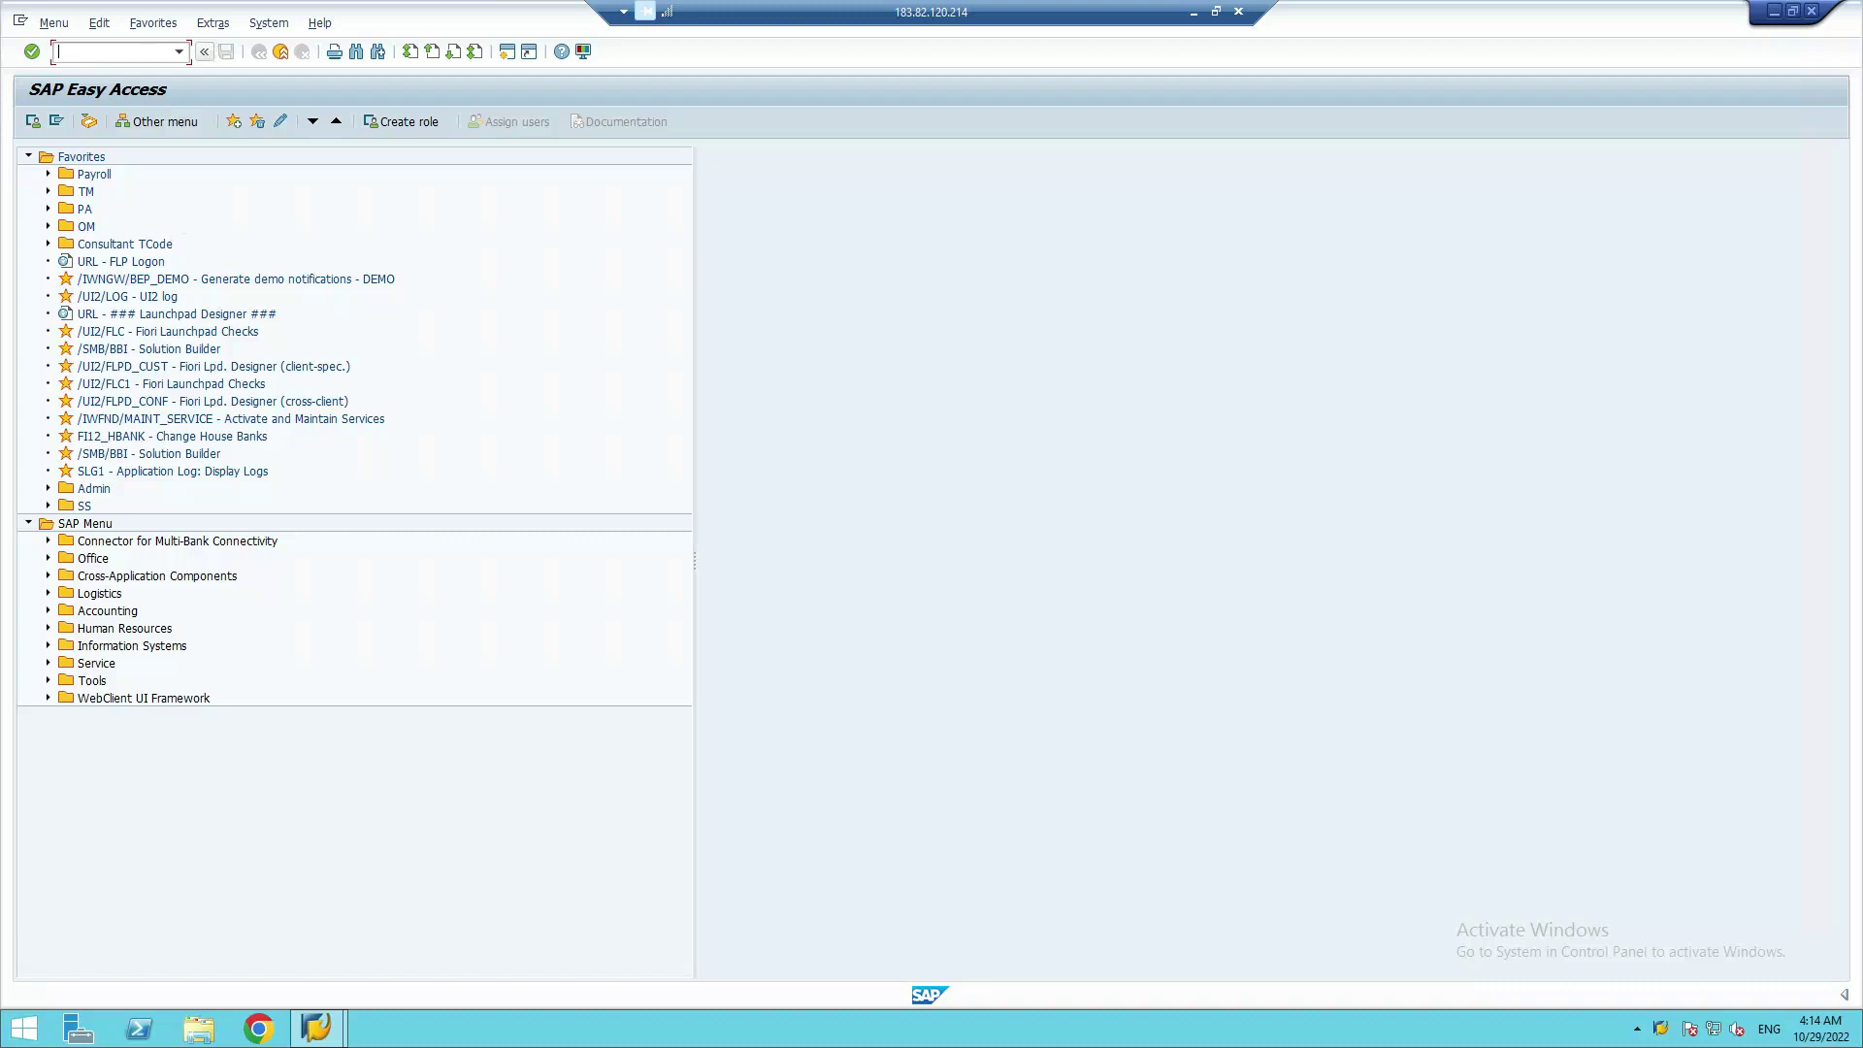
{"action": "left_click", "coordinate": [155, 24]}
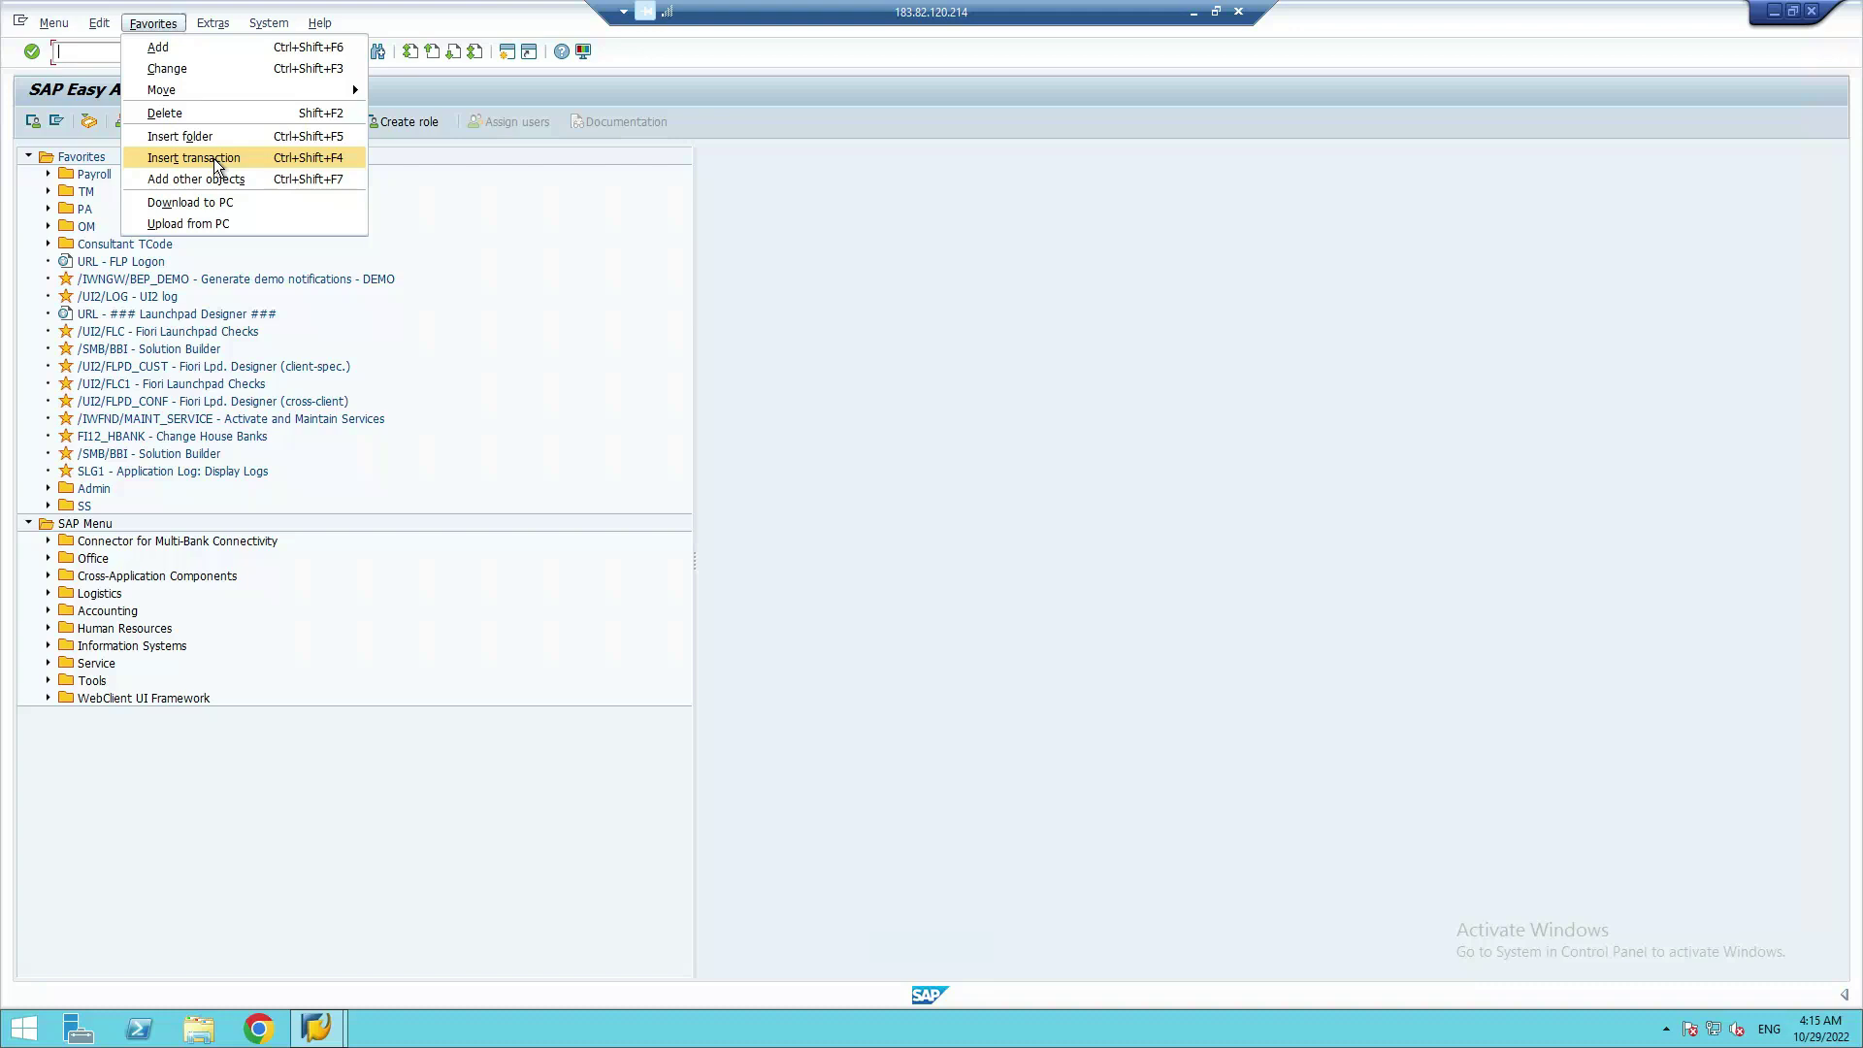
{"action": "left_click", "coordinate": [533, 249]}
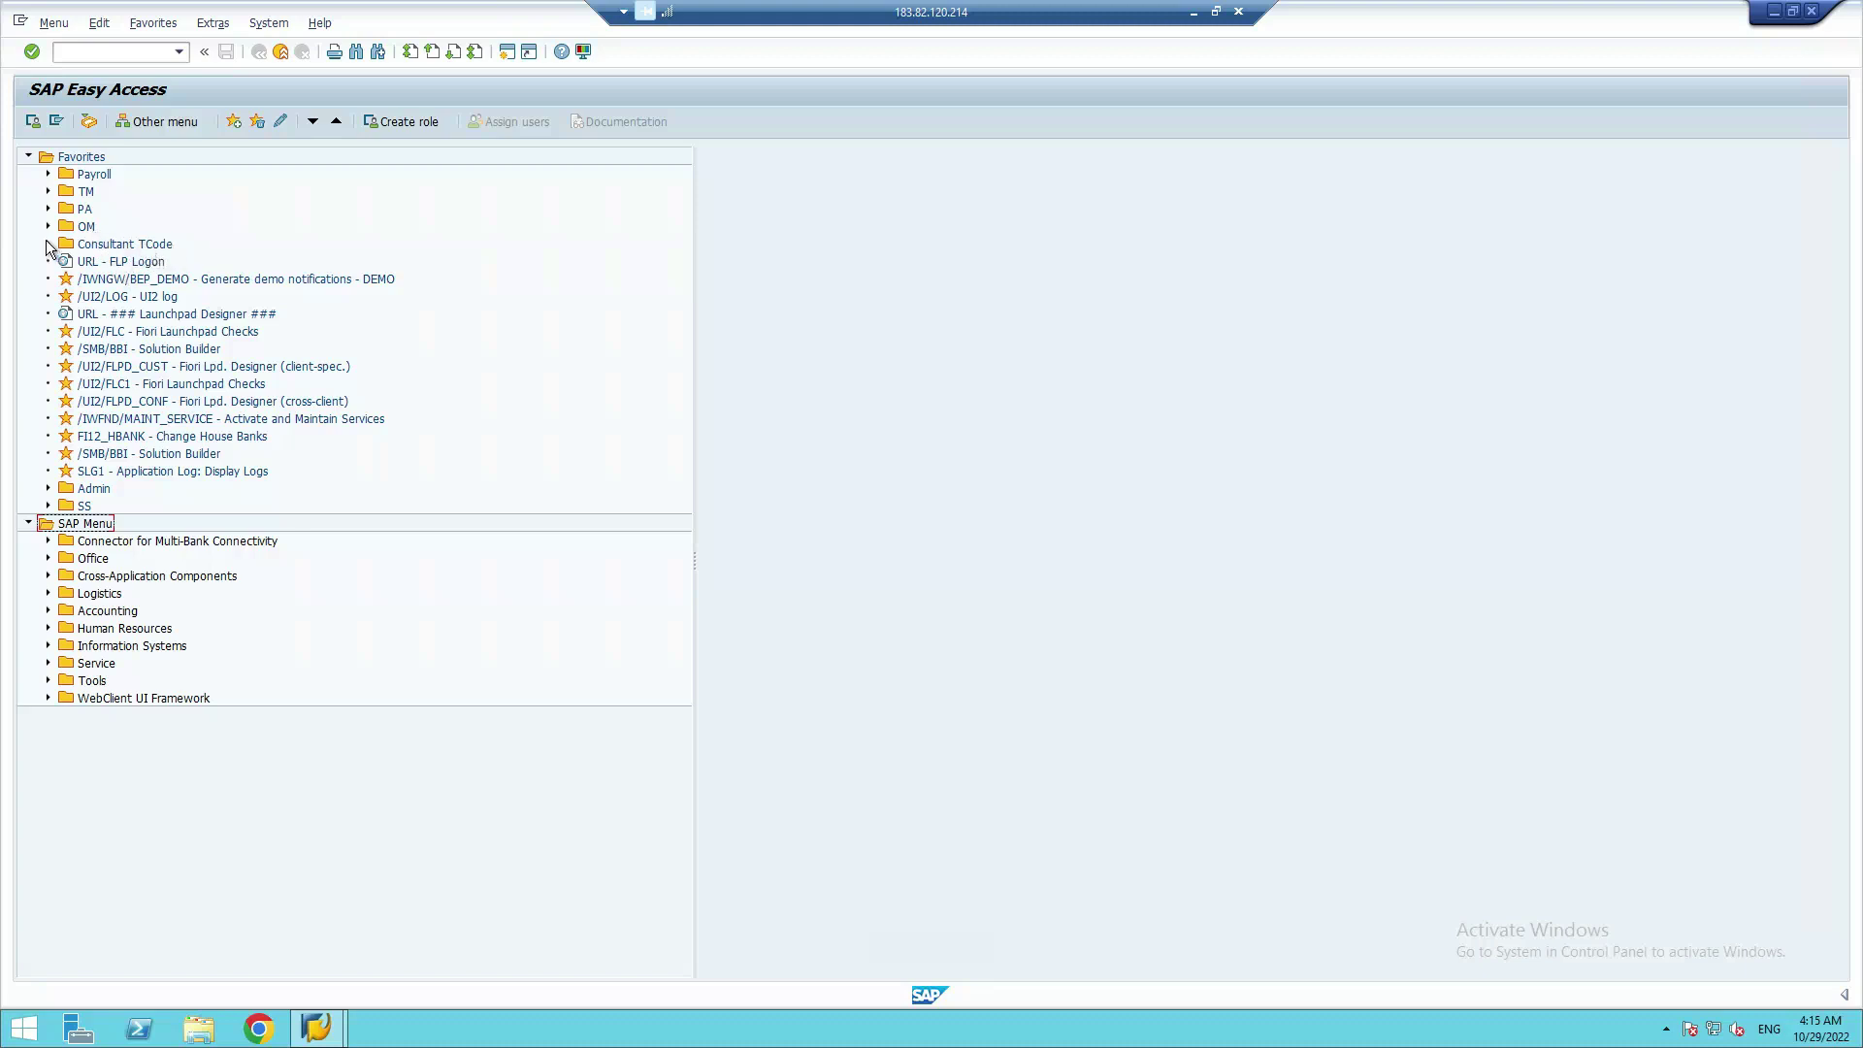
Expand the Payroll, TM, PA, OM and Consultant TCode folders under Favorites
{"action": "left_click", "coordinate": [49, 174]}
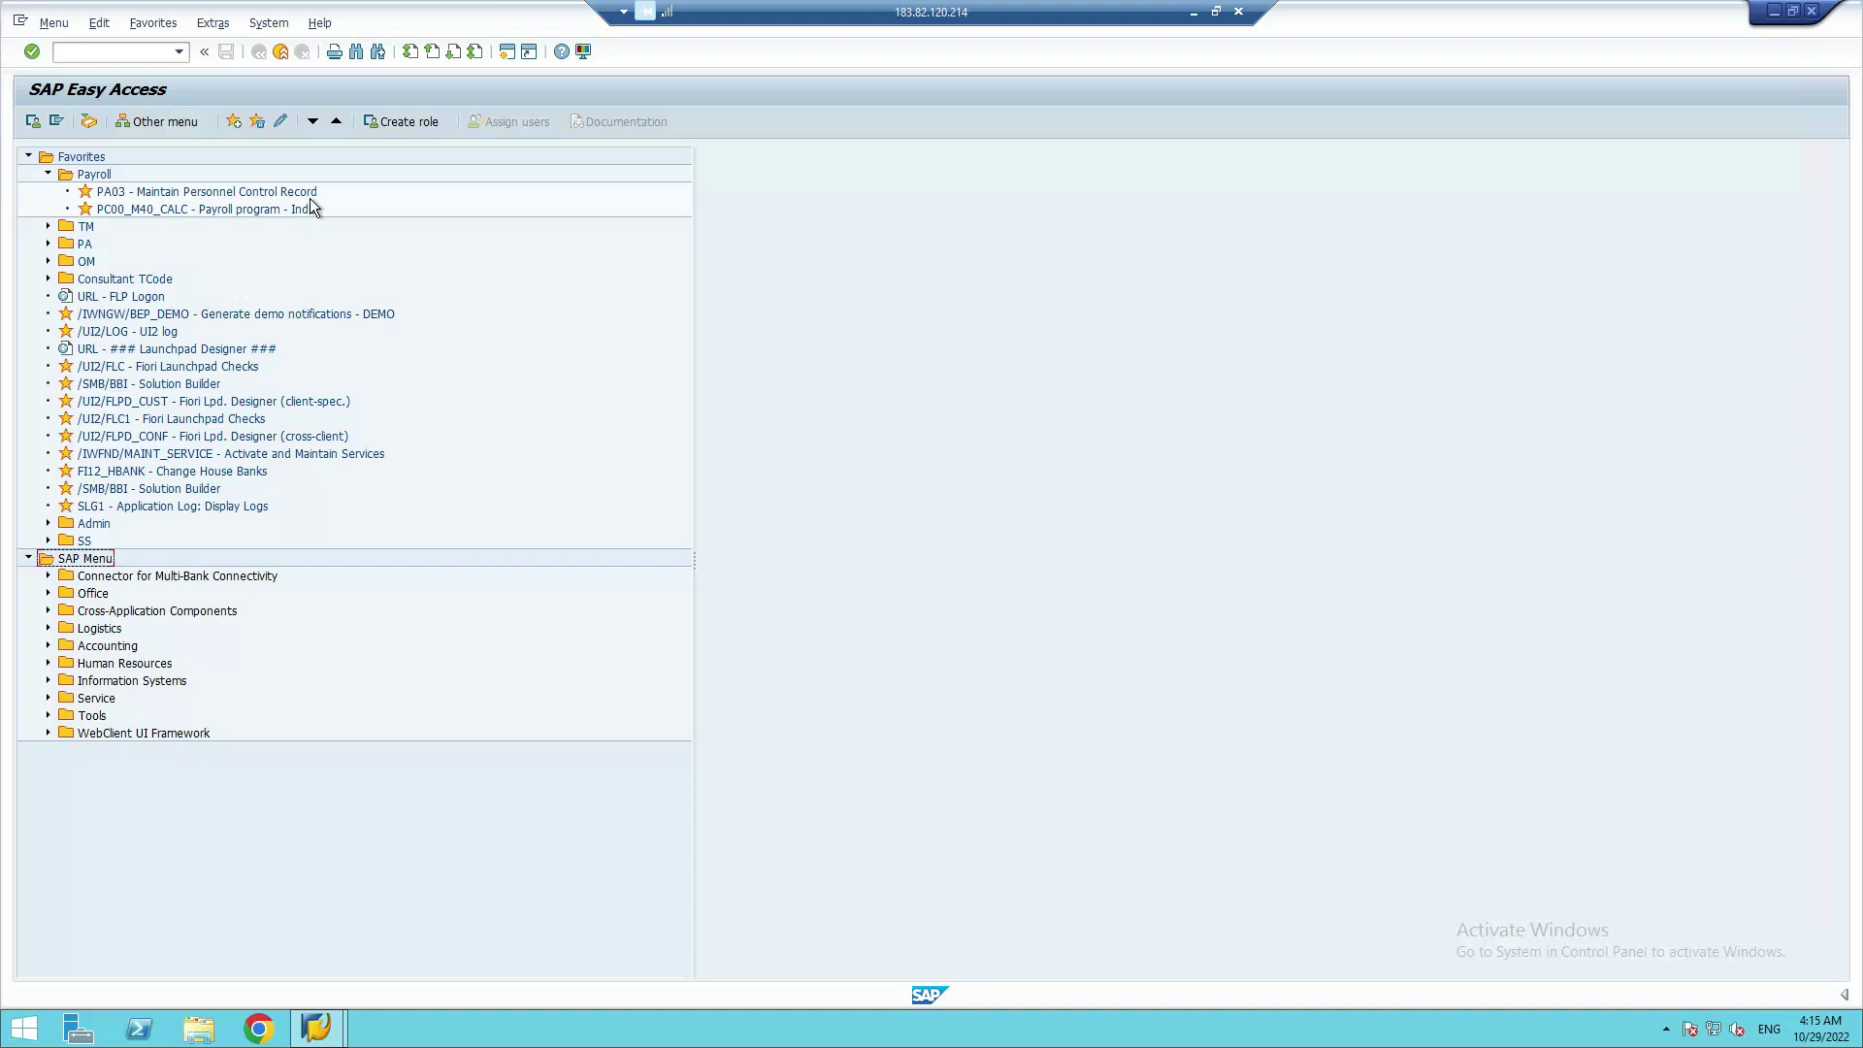
{"action": "left_click", "coordinate": [46, 226]}
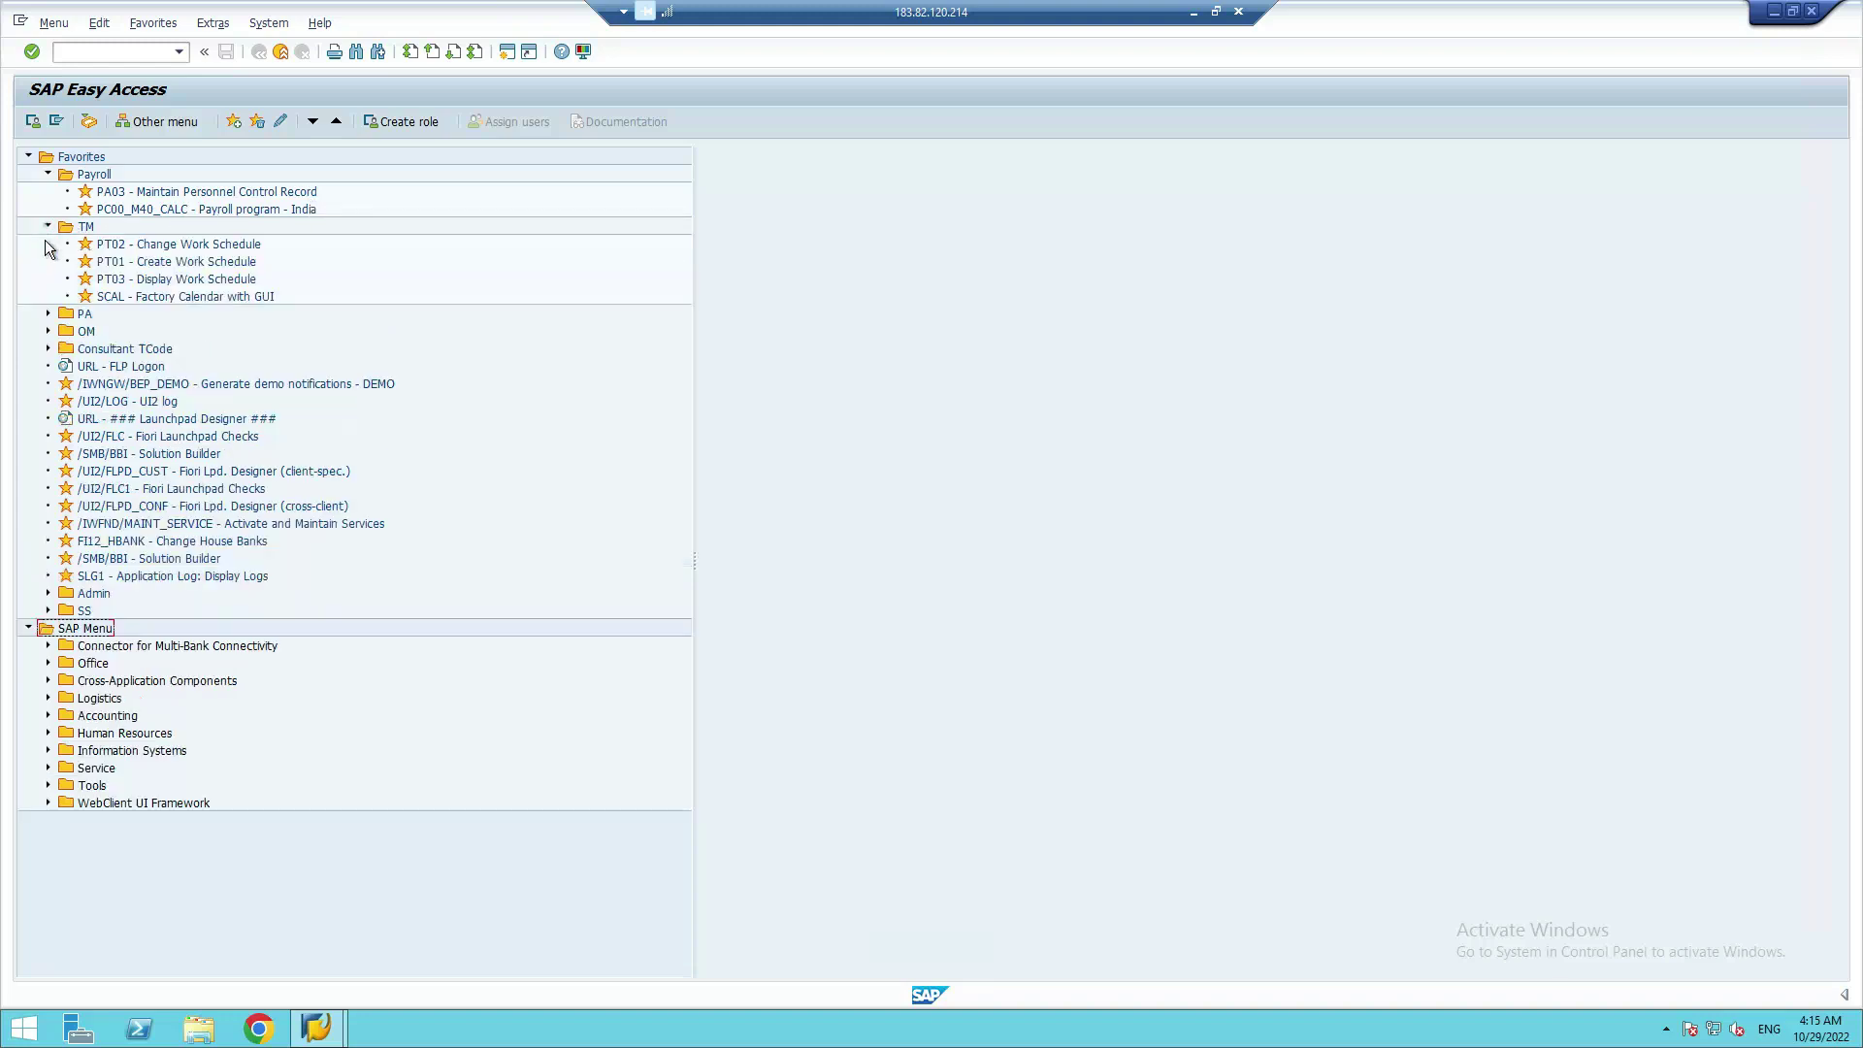
{"action": "left_click", "coordinate": [48, 313]}
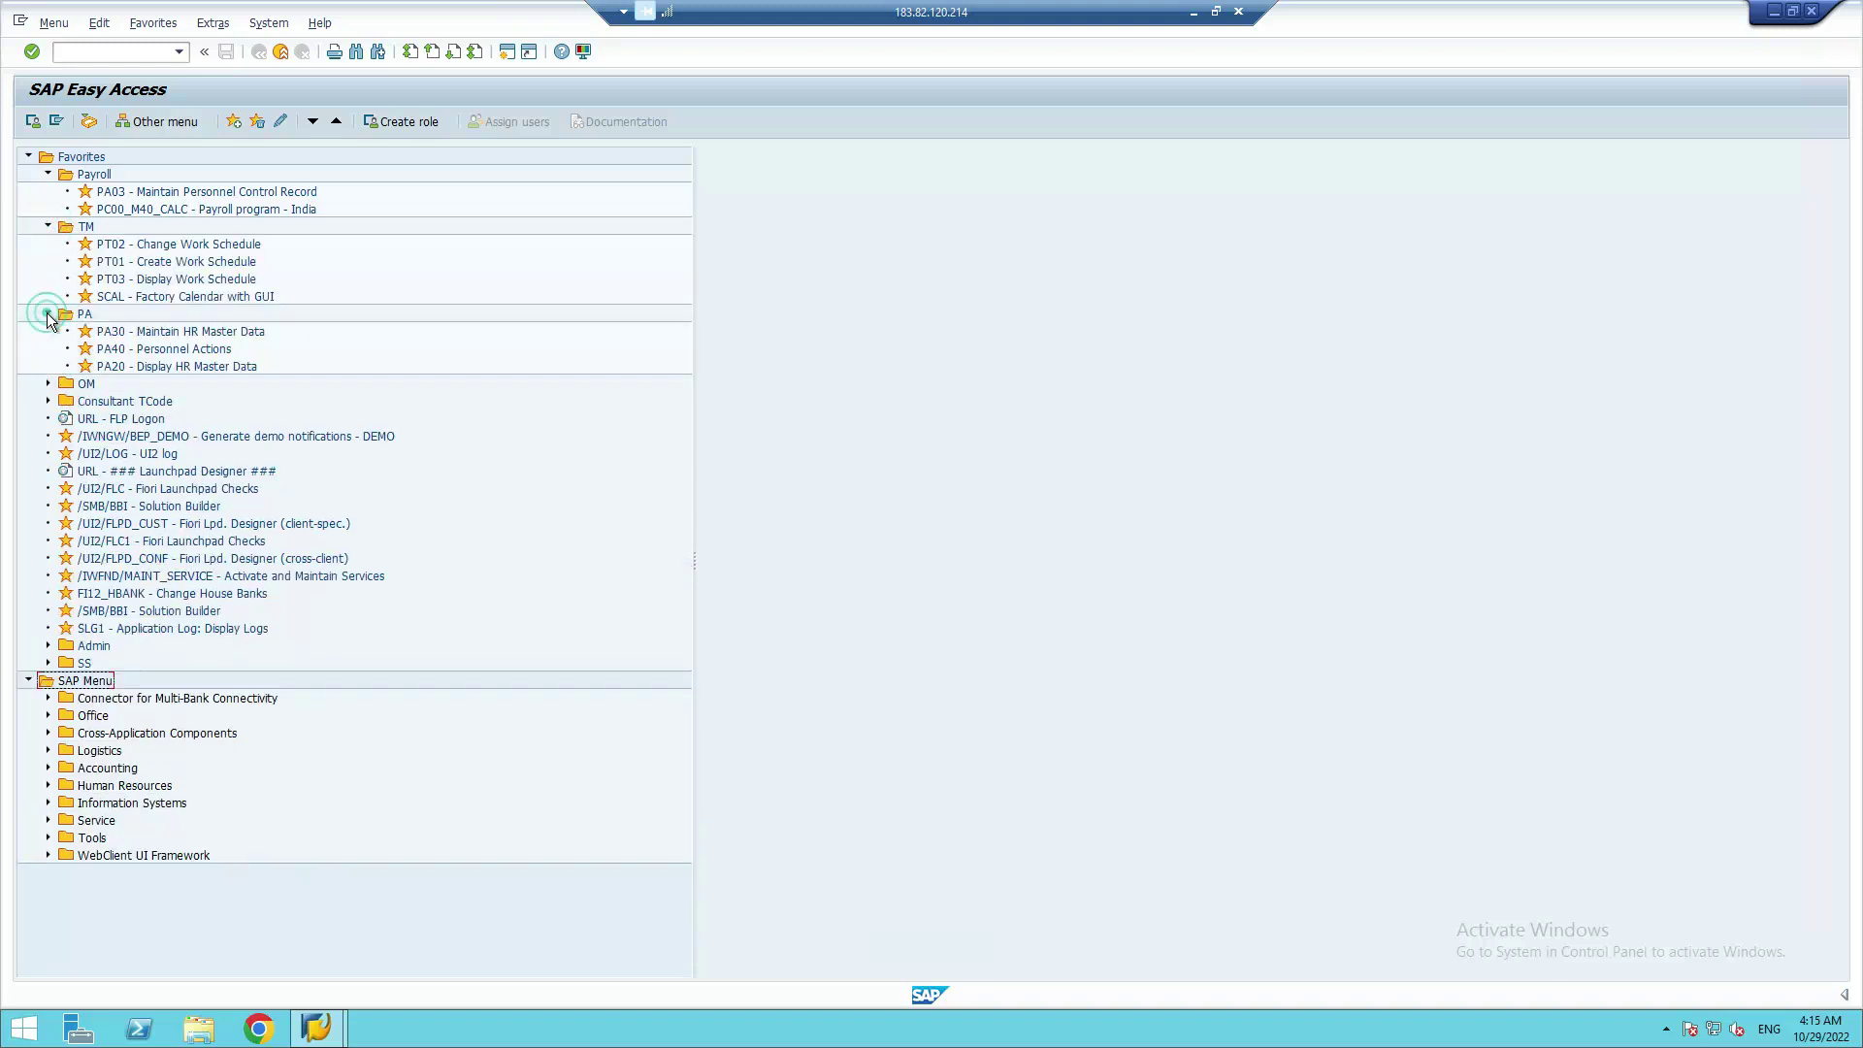
{"action": "left_click", "coordinate": [48, 383]}
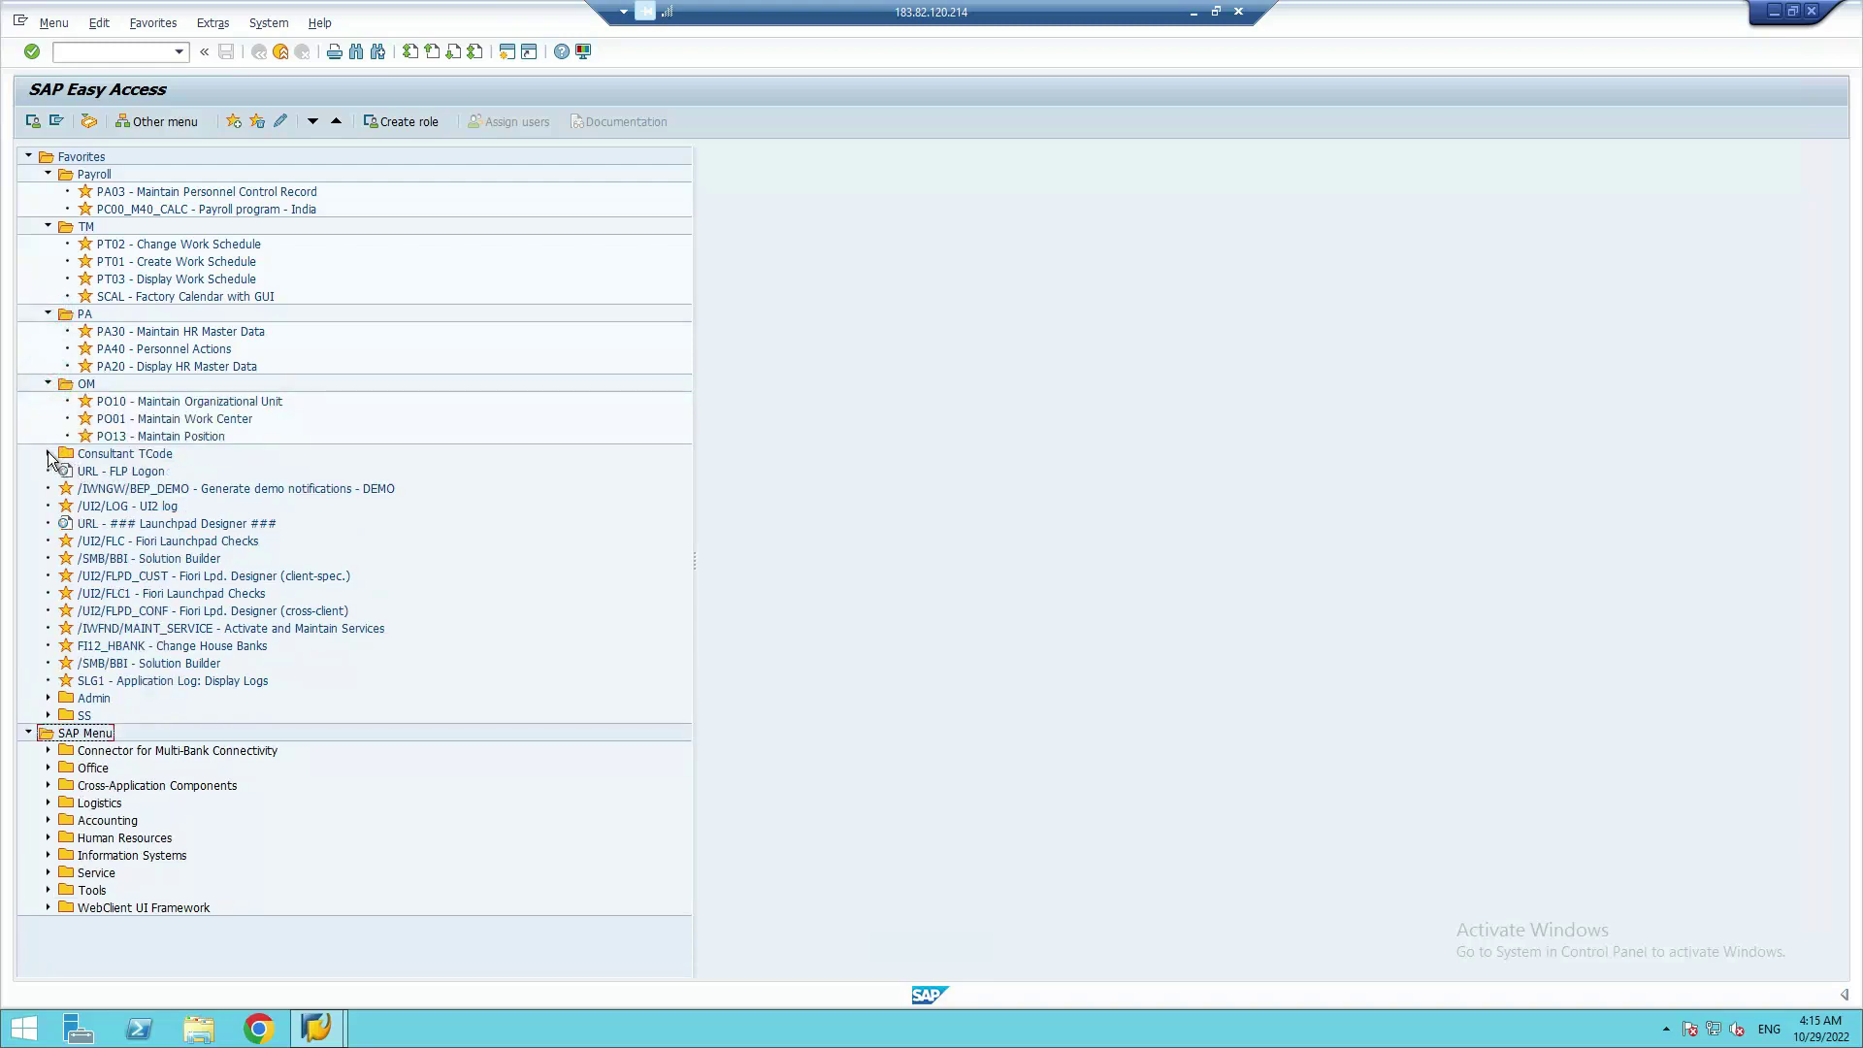
{"action": "left_click", "coordinate": [47, 454]}
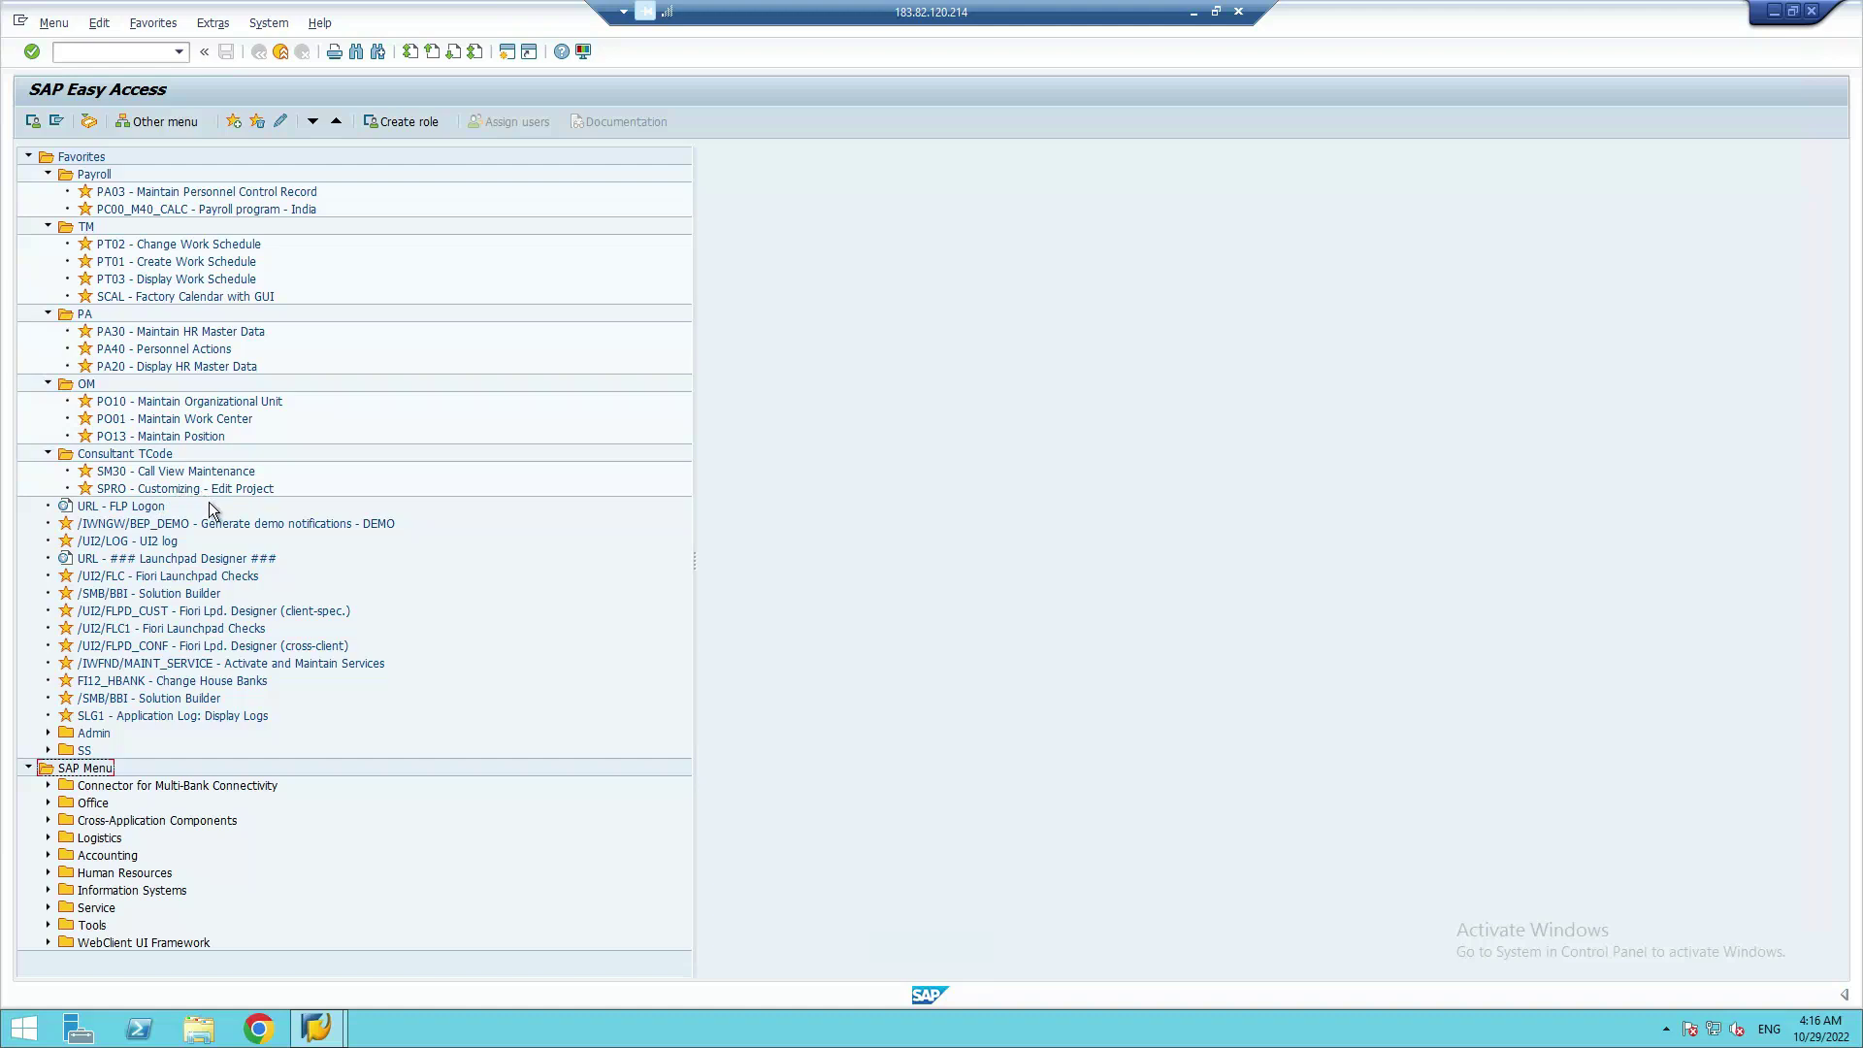
{"action": "double_click", "coordinate": [110, 487]}
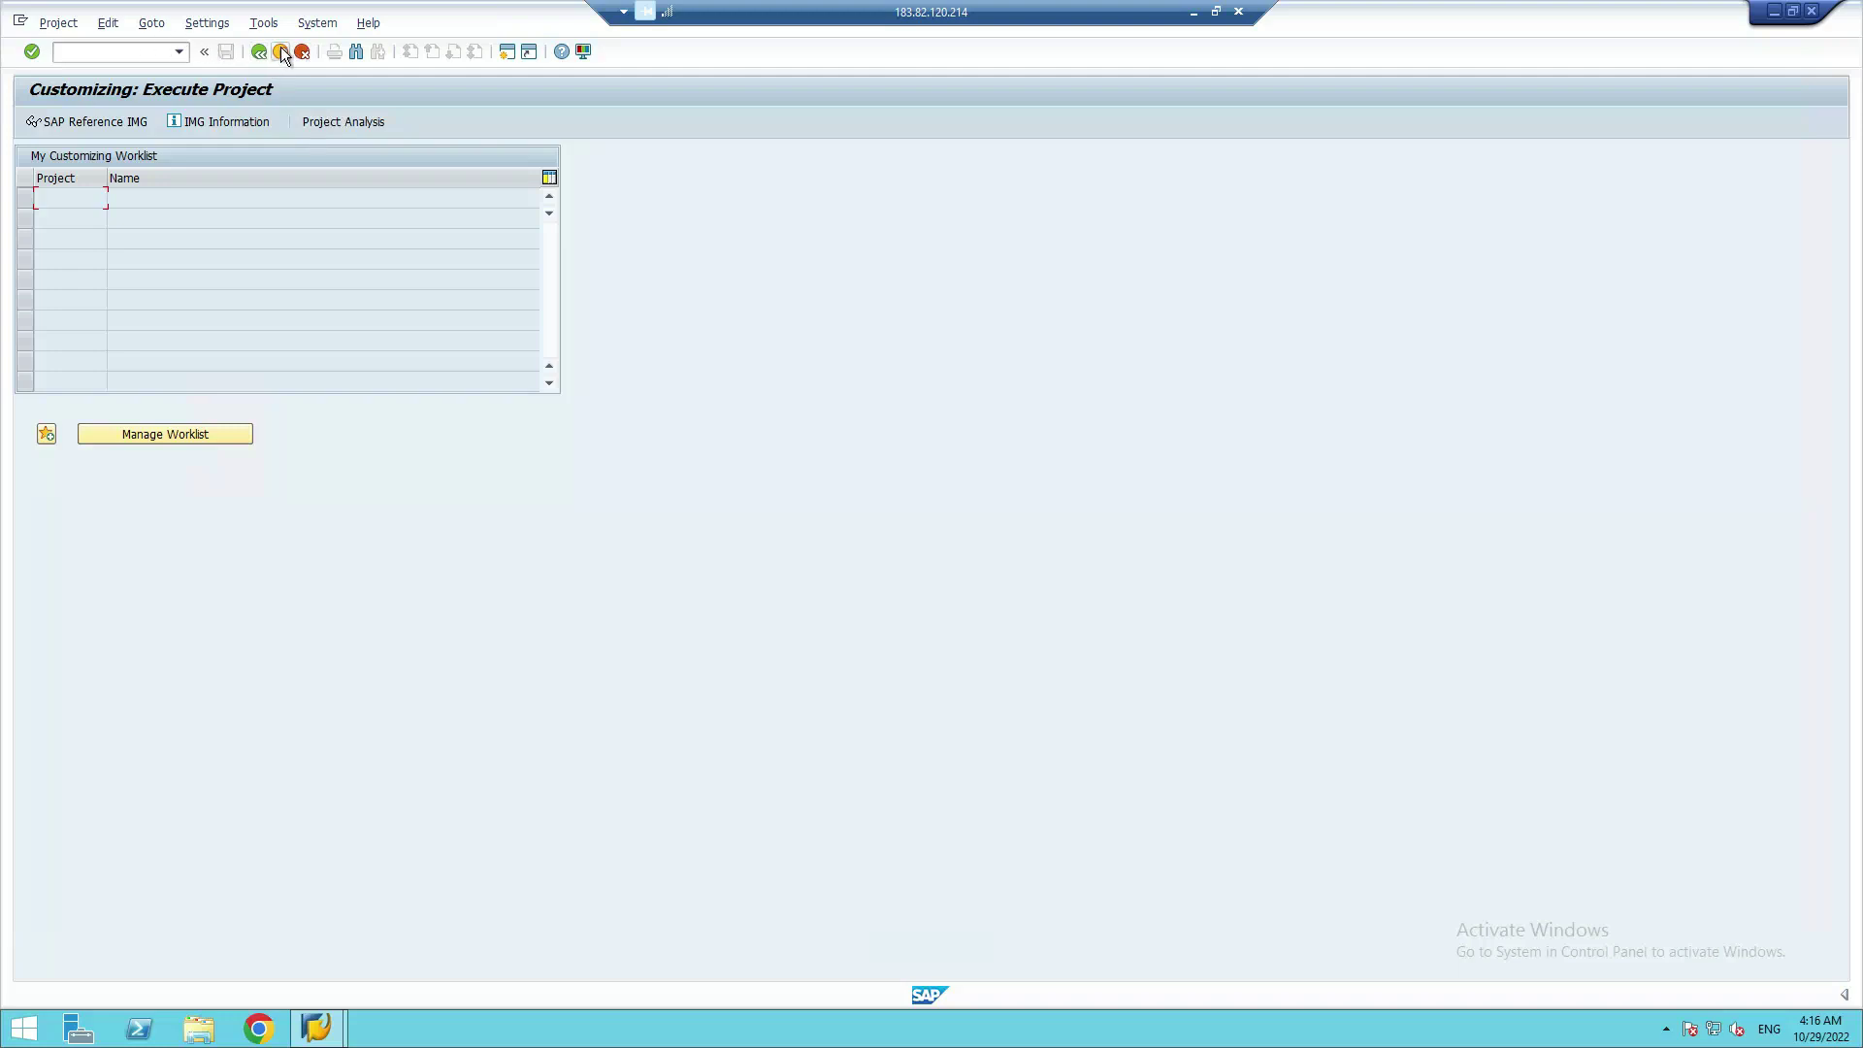
{"action": "left_click", "coordinate": [280, 52]}
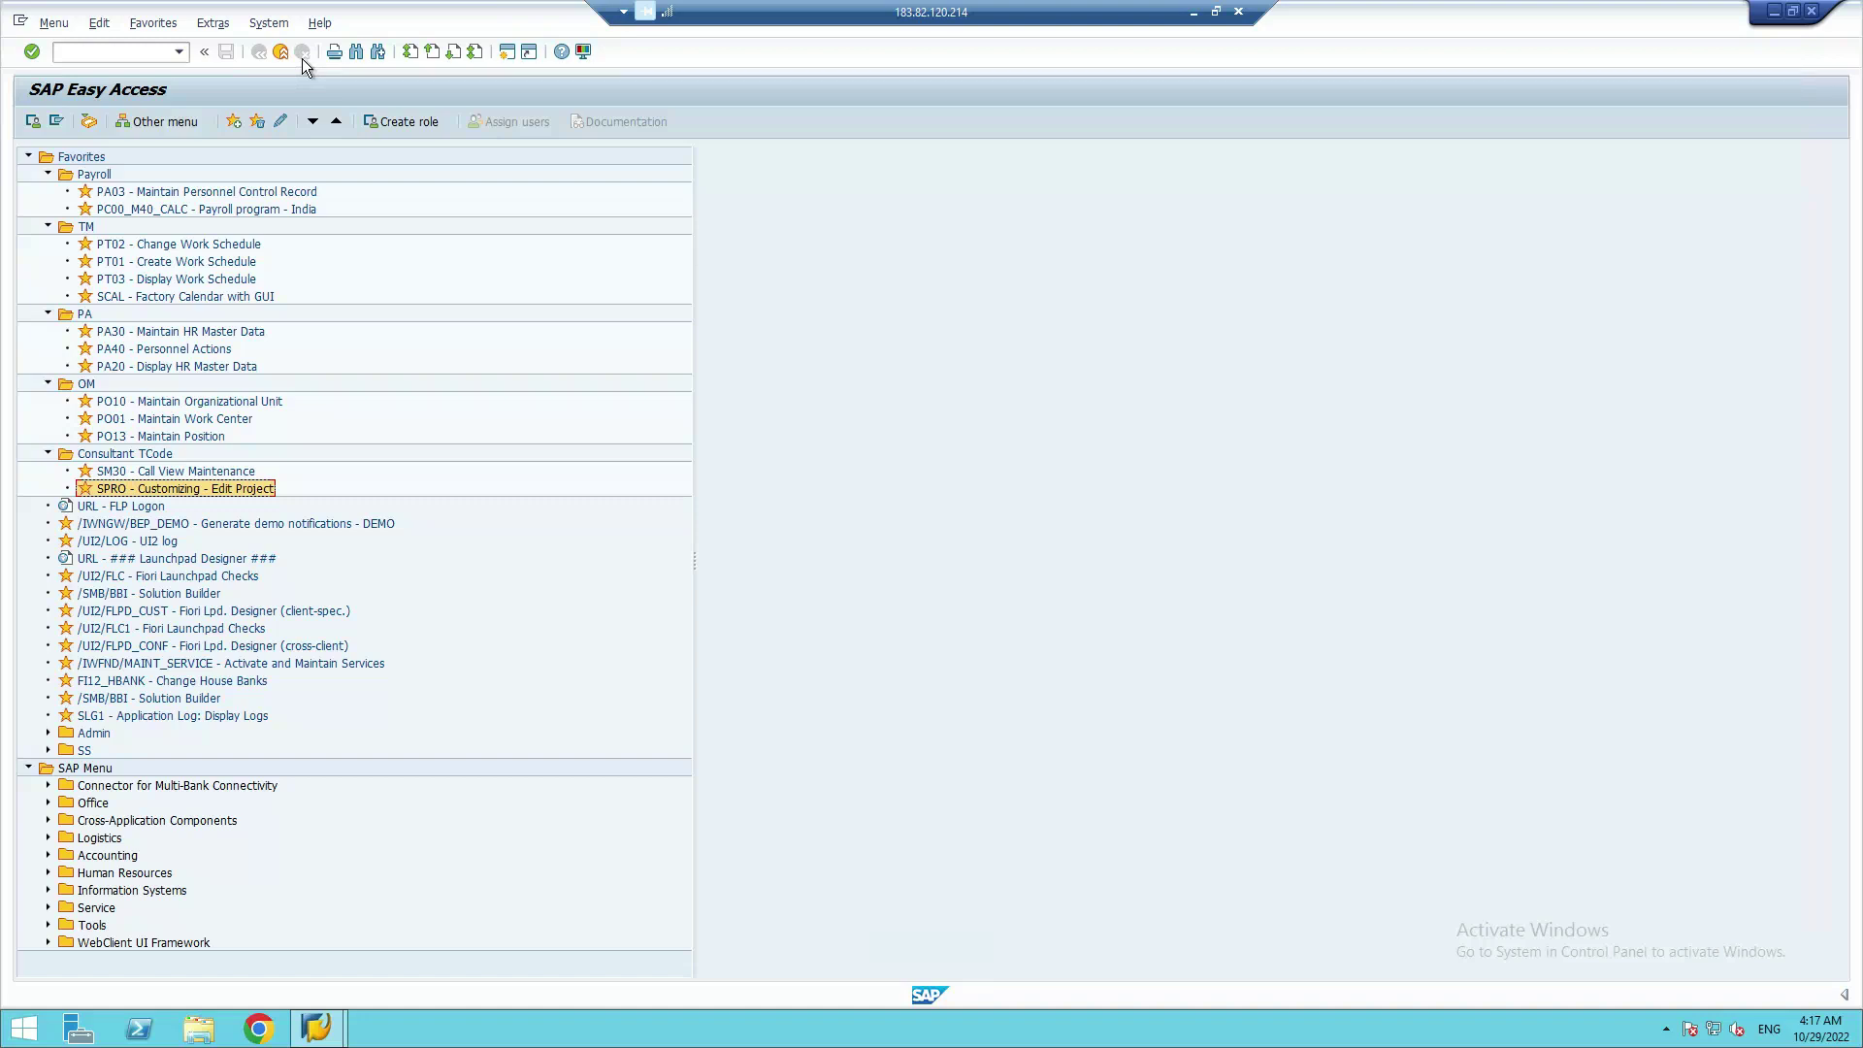
Enter the transaction code spro in the Easy Access command field
{"action": "left_click", "coordinate": [111, 54]}
{"action": "type", "text": "spro"}
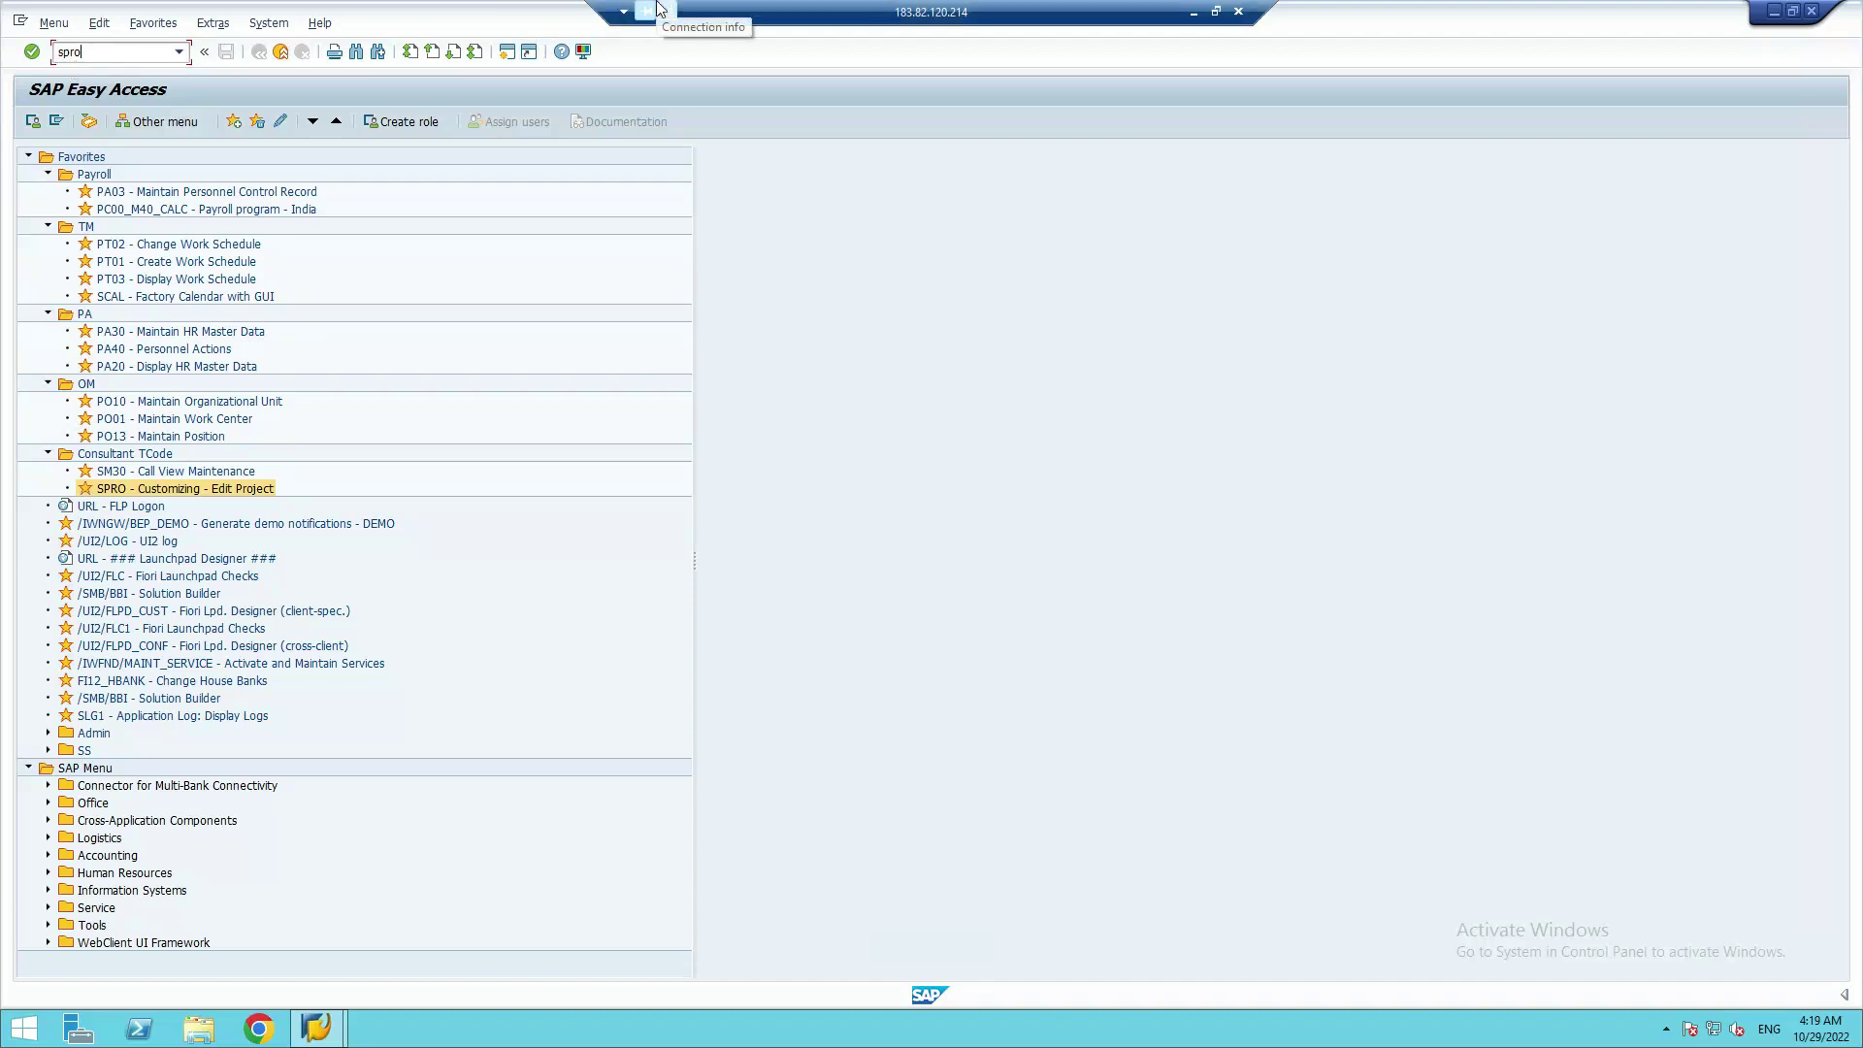
Run SPRO and open the SAP Reference IMG
{"action": "key", "text": "Return"}
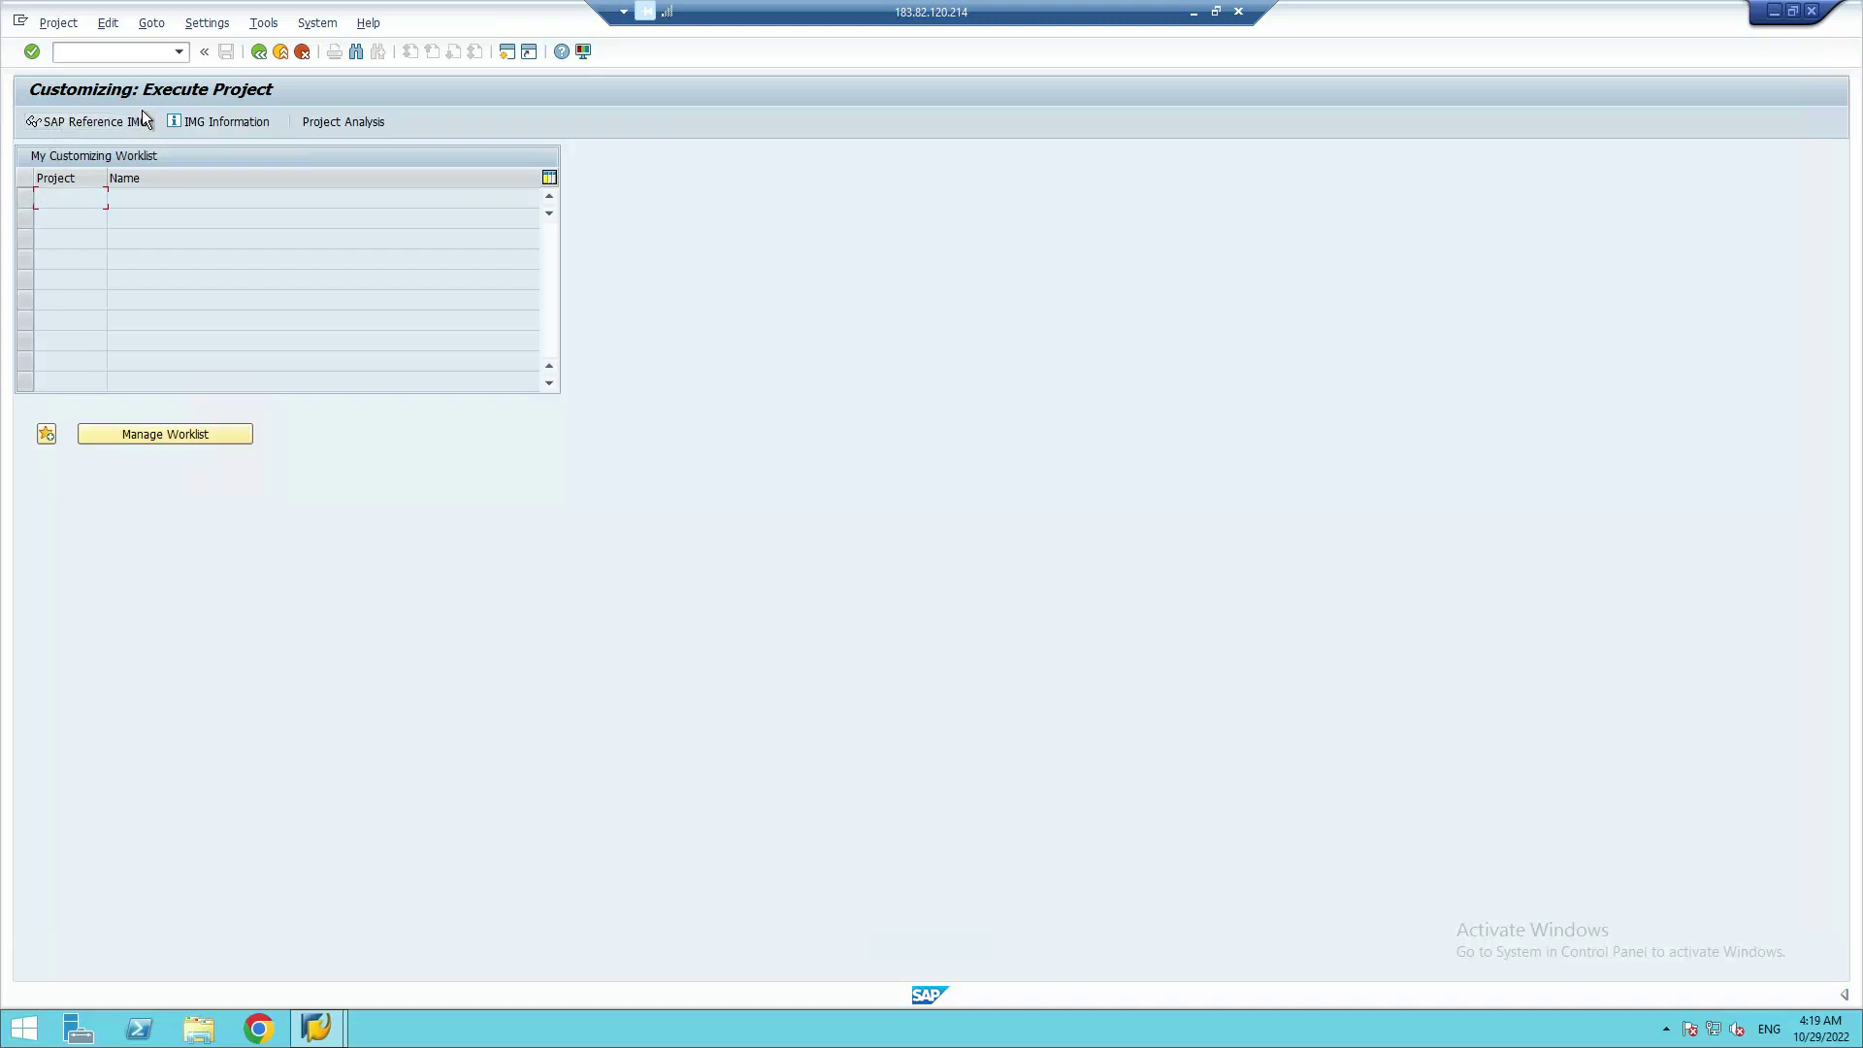
{"action": "left_click", "coordinate": [79, 124]}
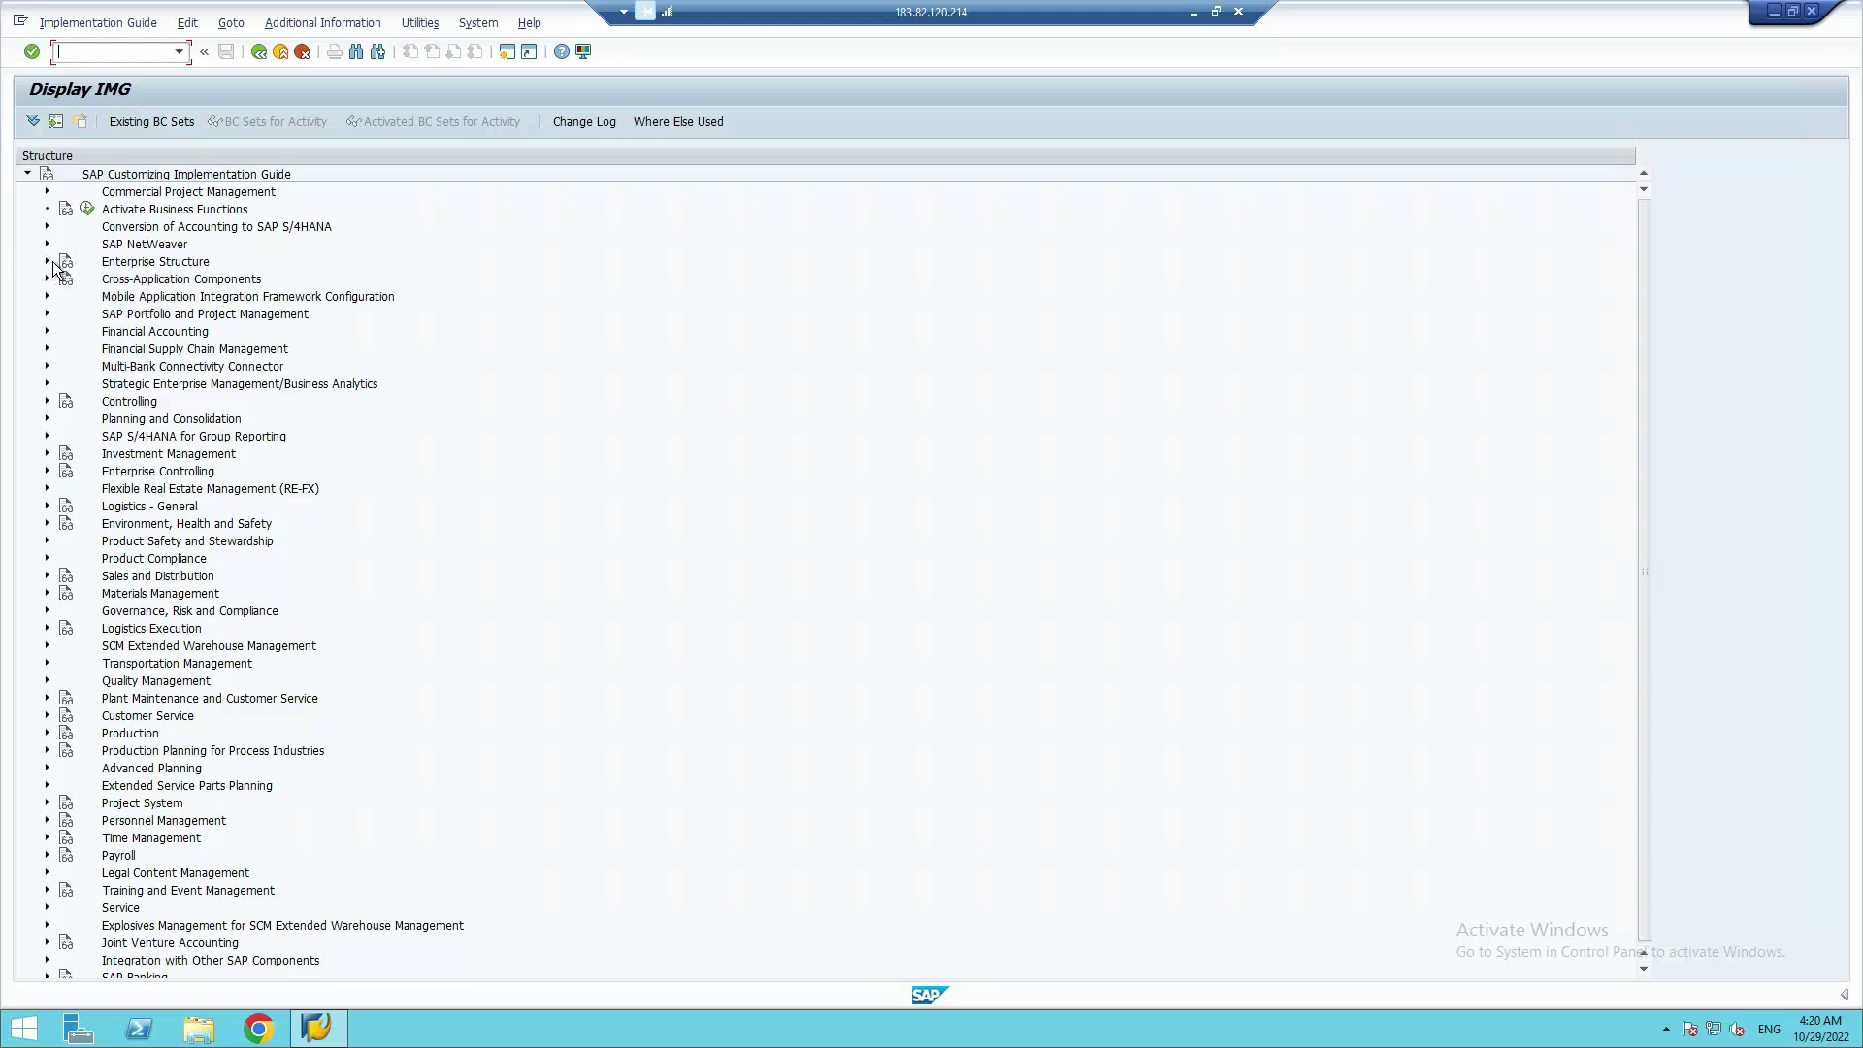
Expand the Enterprise Structure node in the Display IMG tree
{"action": "left_click", "coordinate": [47, 264]}
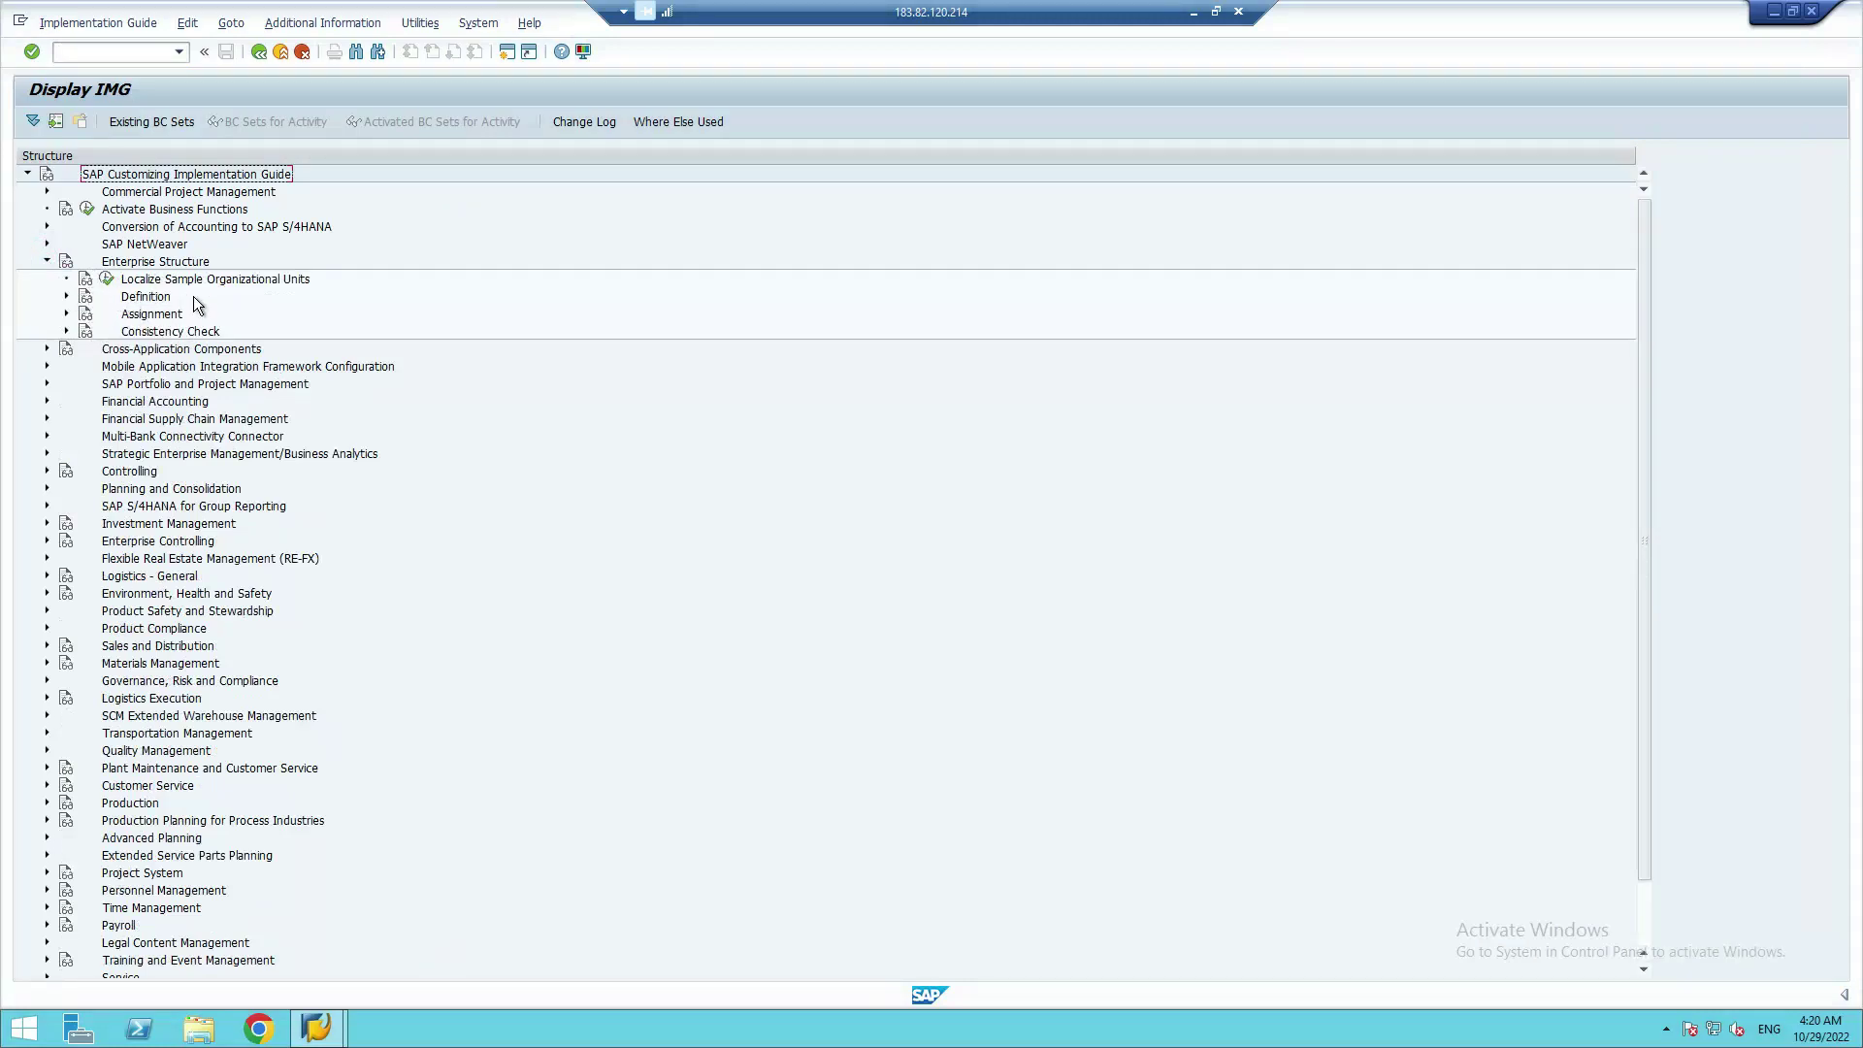
Expand Definition, then Human Resources Management, to reveal the Personnel Areas activity
{"action": "left_click", "coordinate": [66, 296]}
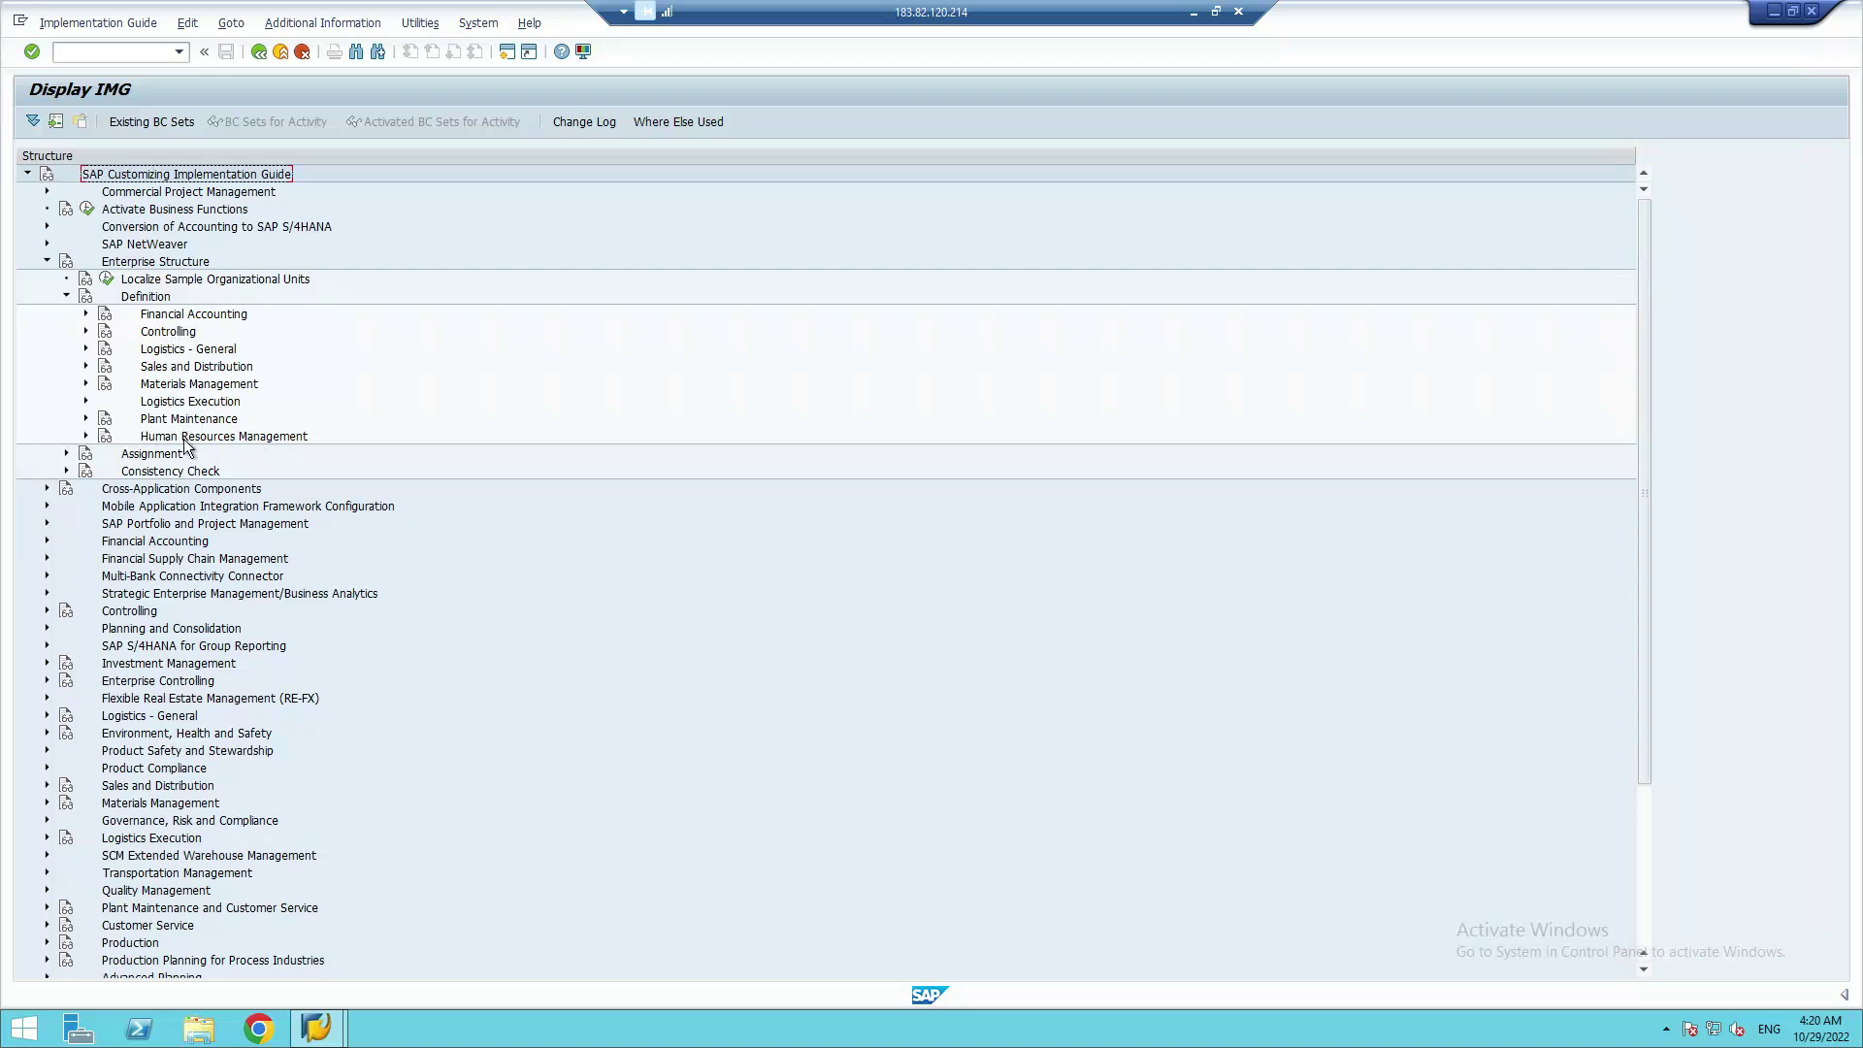
{"action": "left_click", "coordinate": [86, 437]}
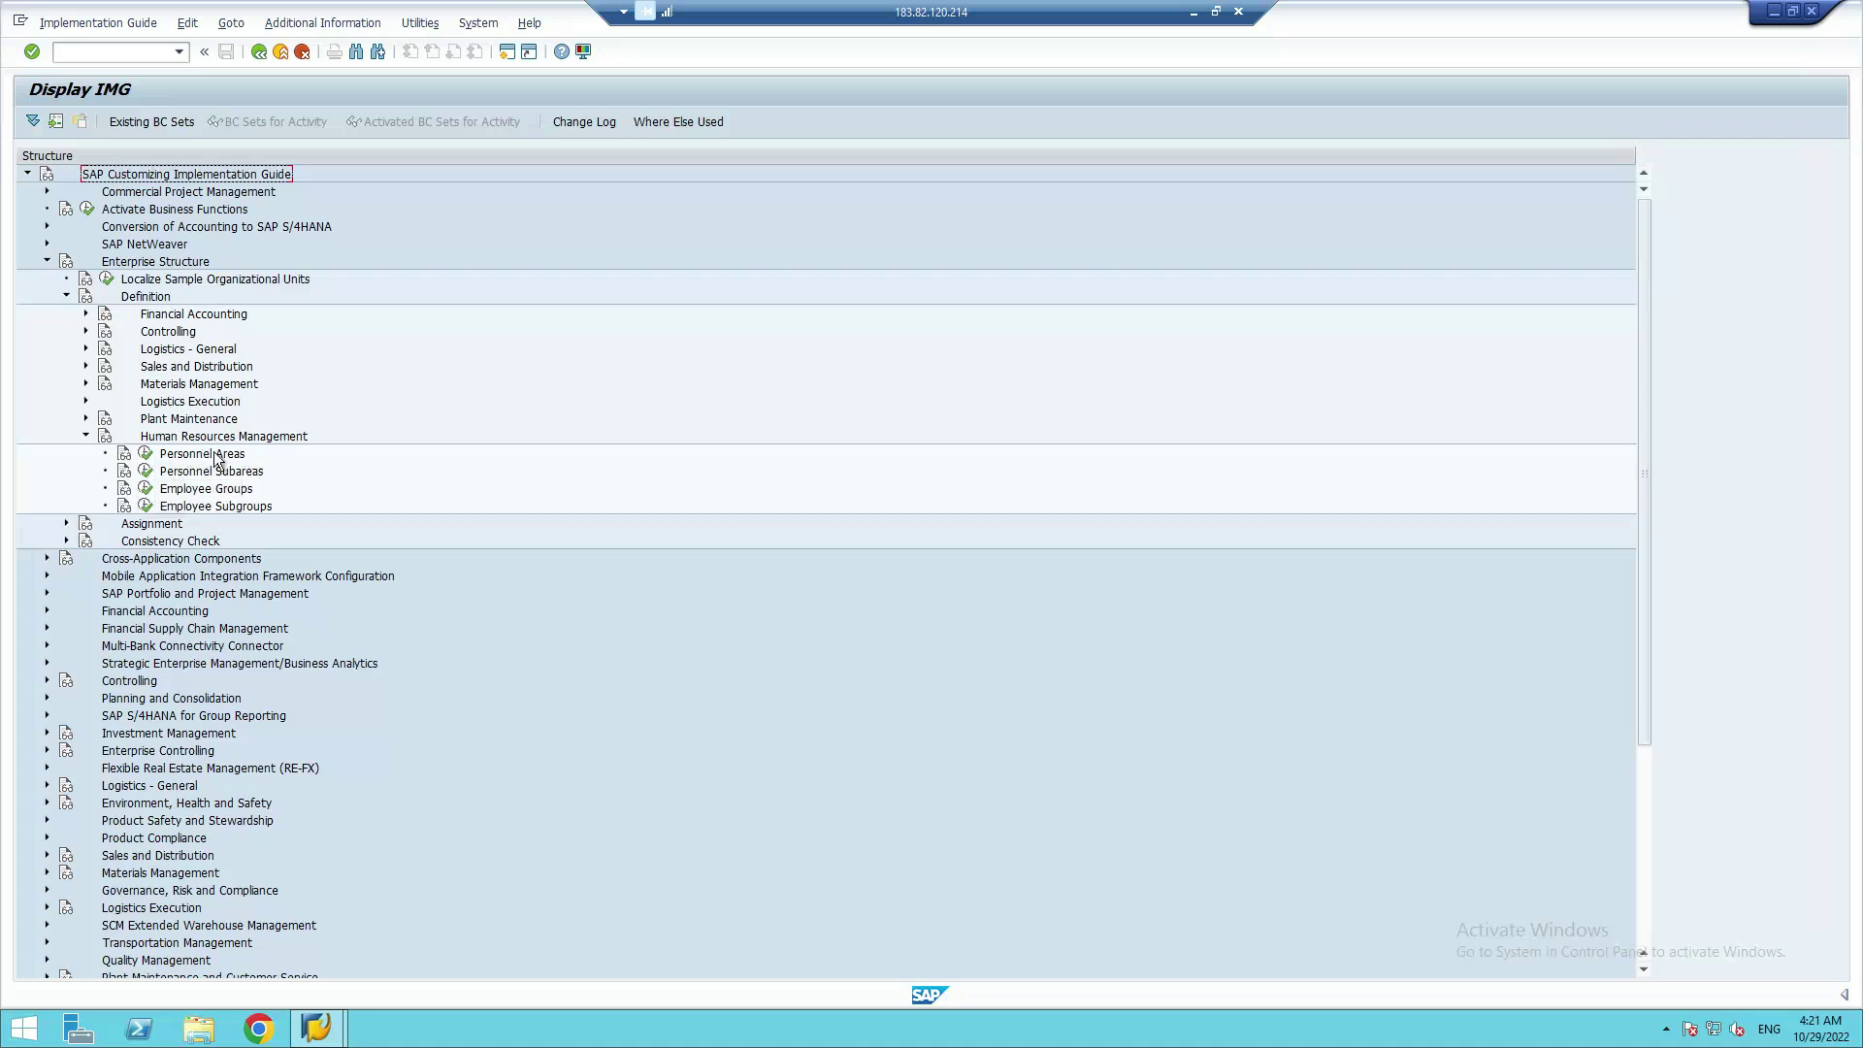
Open the Personnel areas maintenance table from the Personnel Areas IMG activity
{"action": "left_click", "coordinate": [146, 455]}
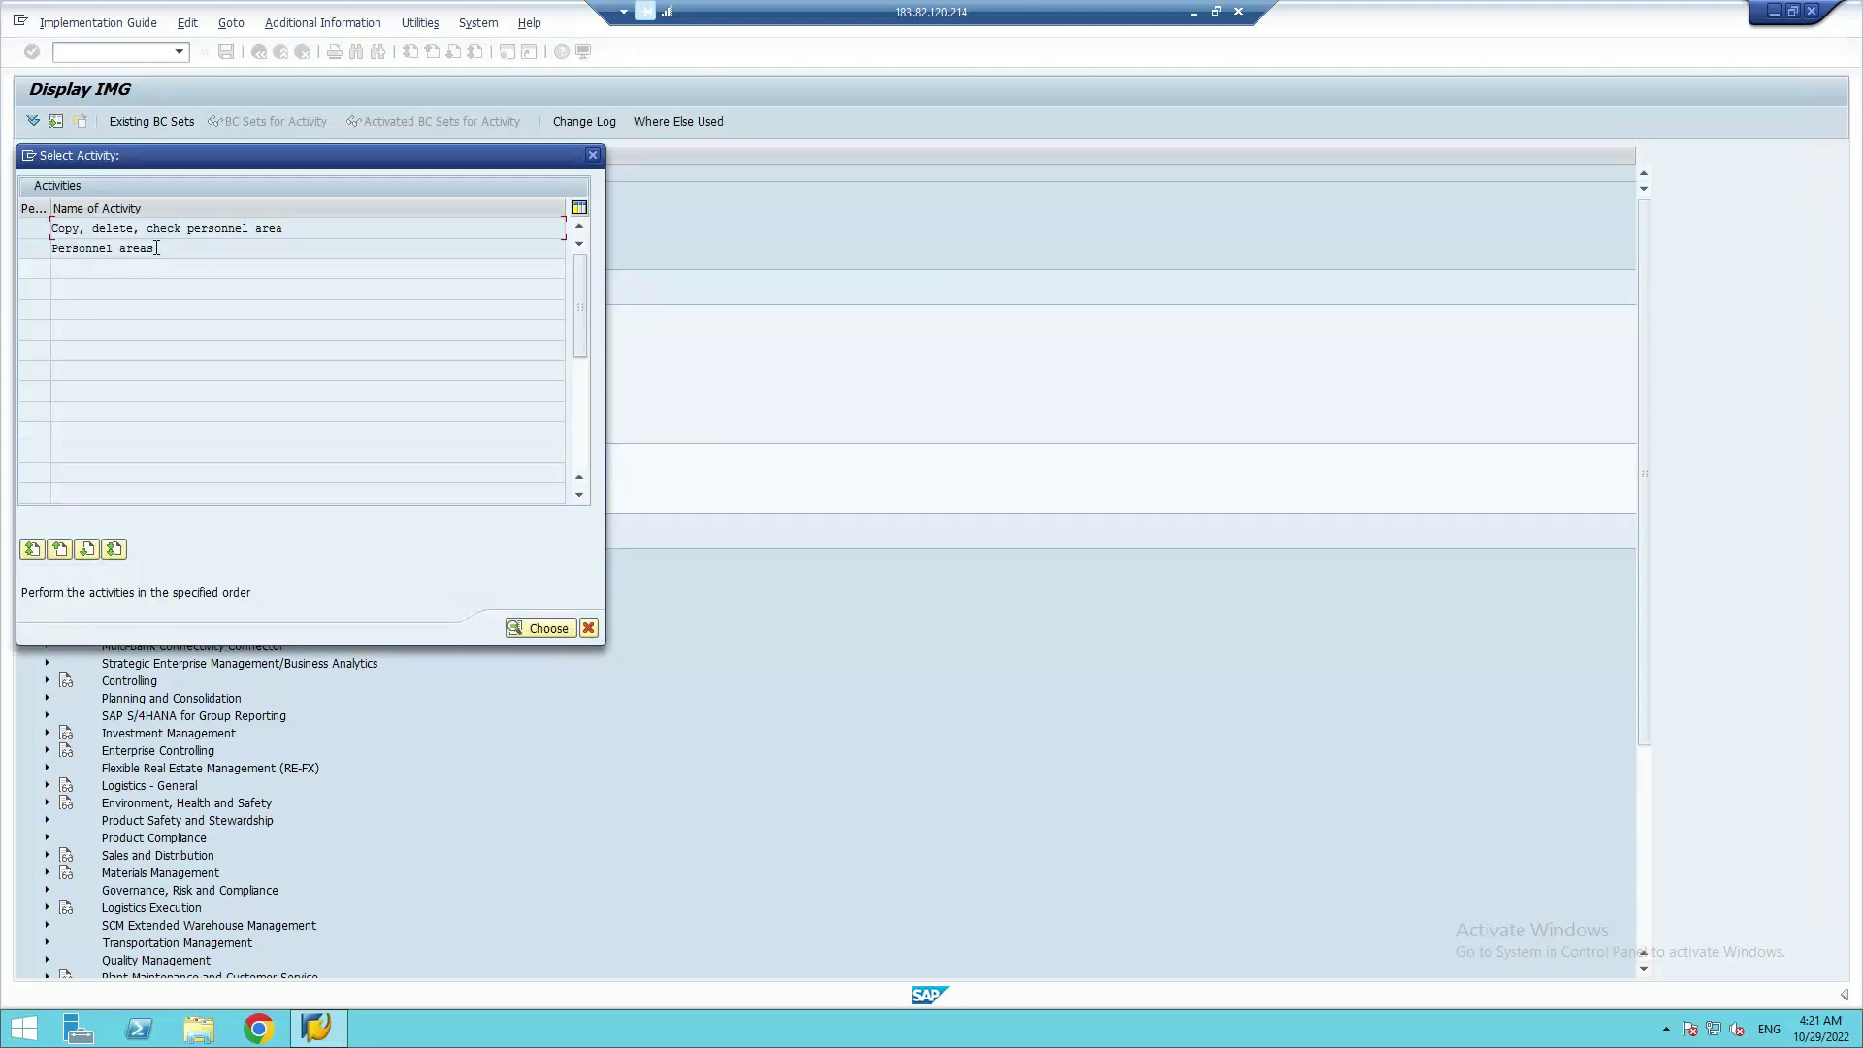
{"action": "double_click", "coordinate": [122, 248]}
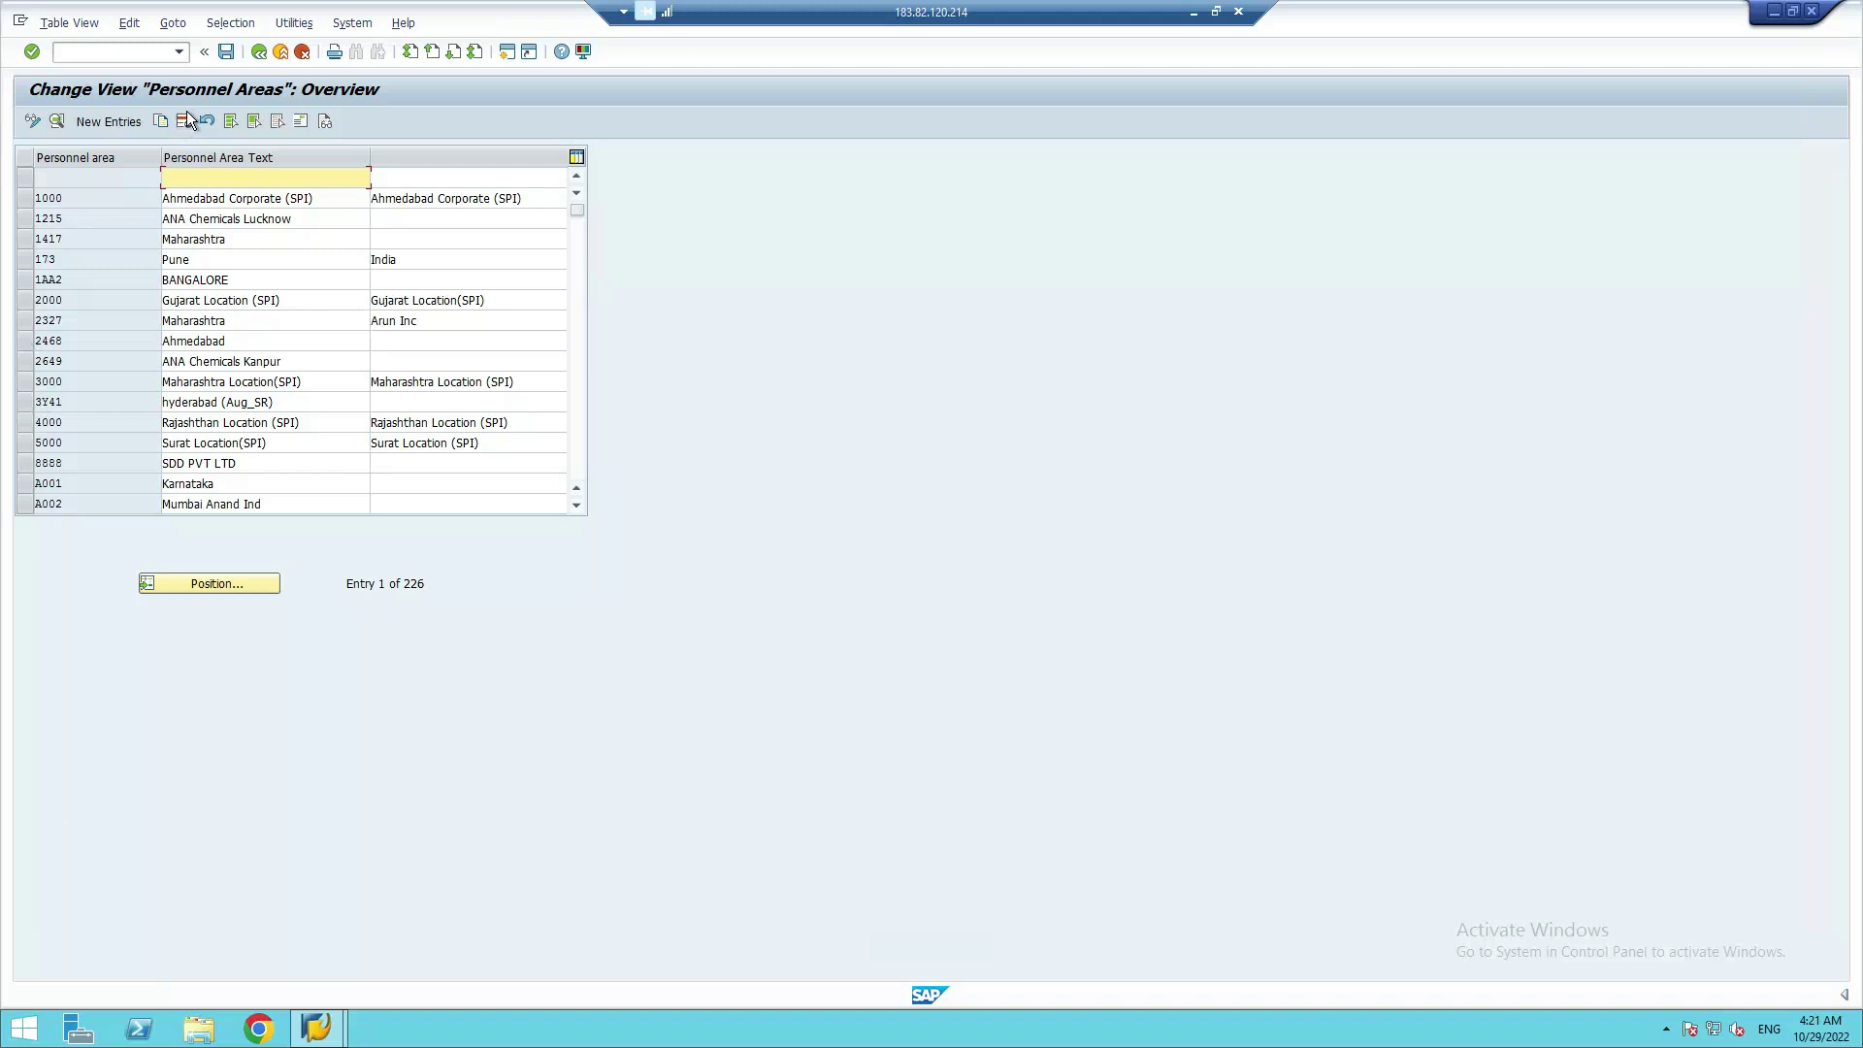
{"action": "double_click", "coordinate": [46, 198]}
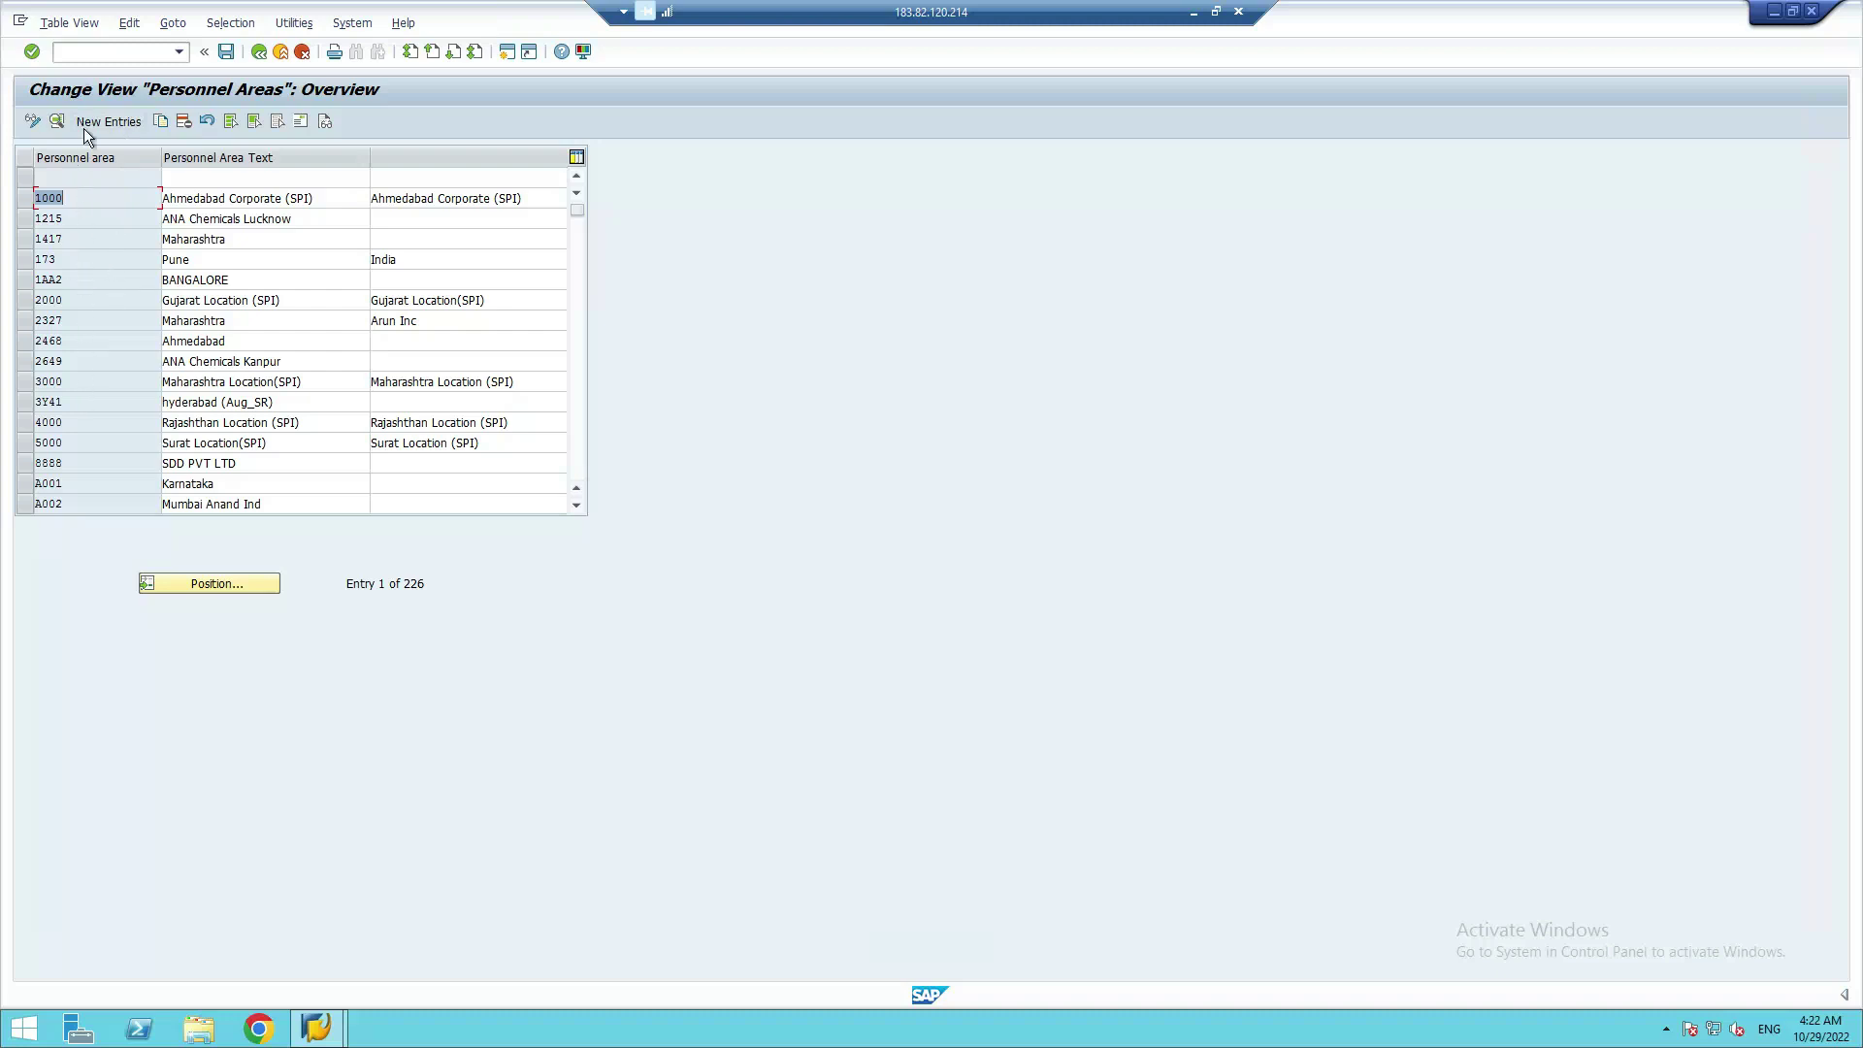
{"action": "left_click", "coordinate": [127, 126]}
Position the Personnel Areas overview on entry 999, then start a new personnel area entry
{"action": "left_click", "coordinate": [229, 582]}
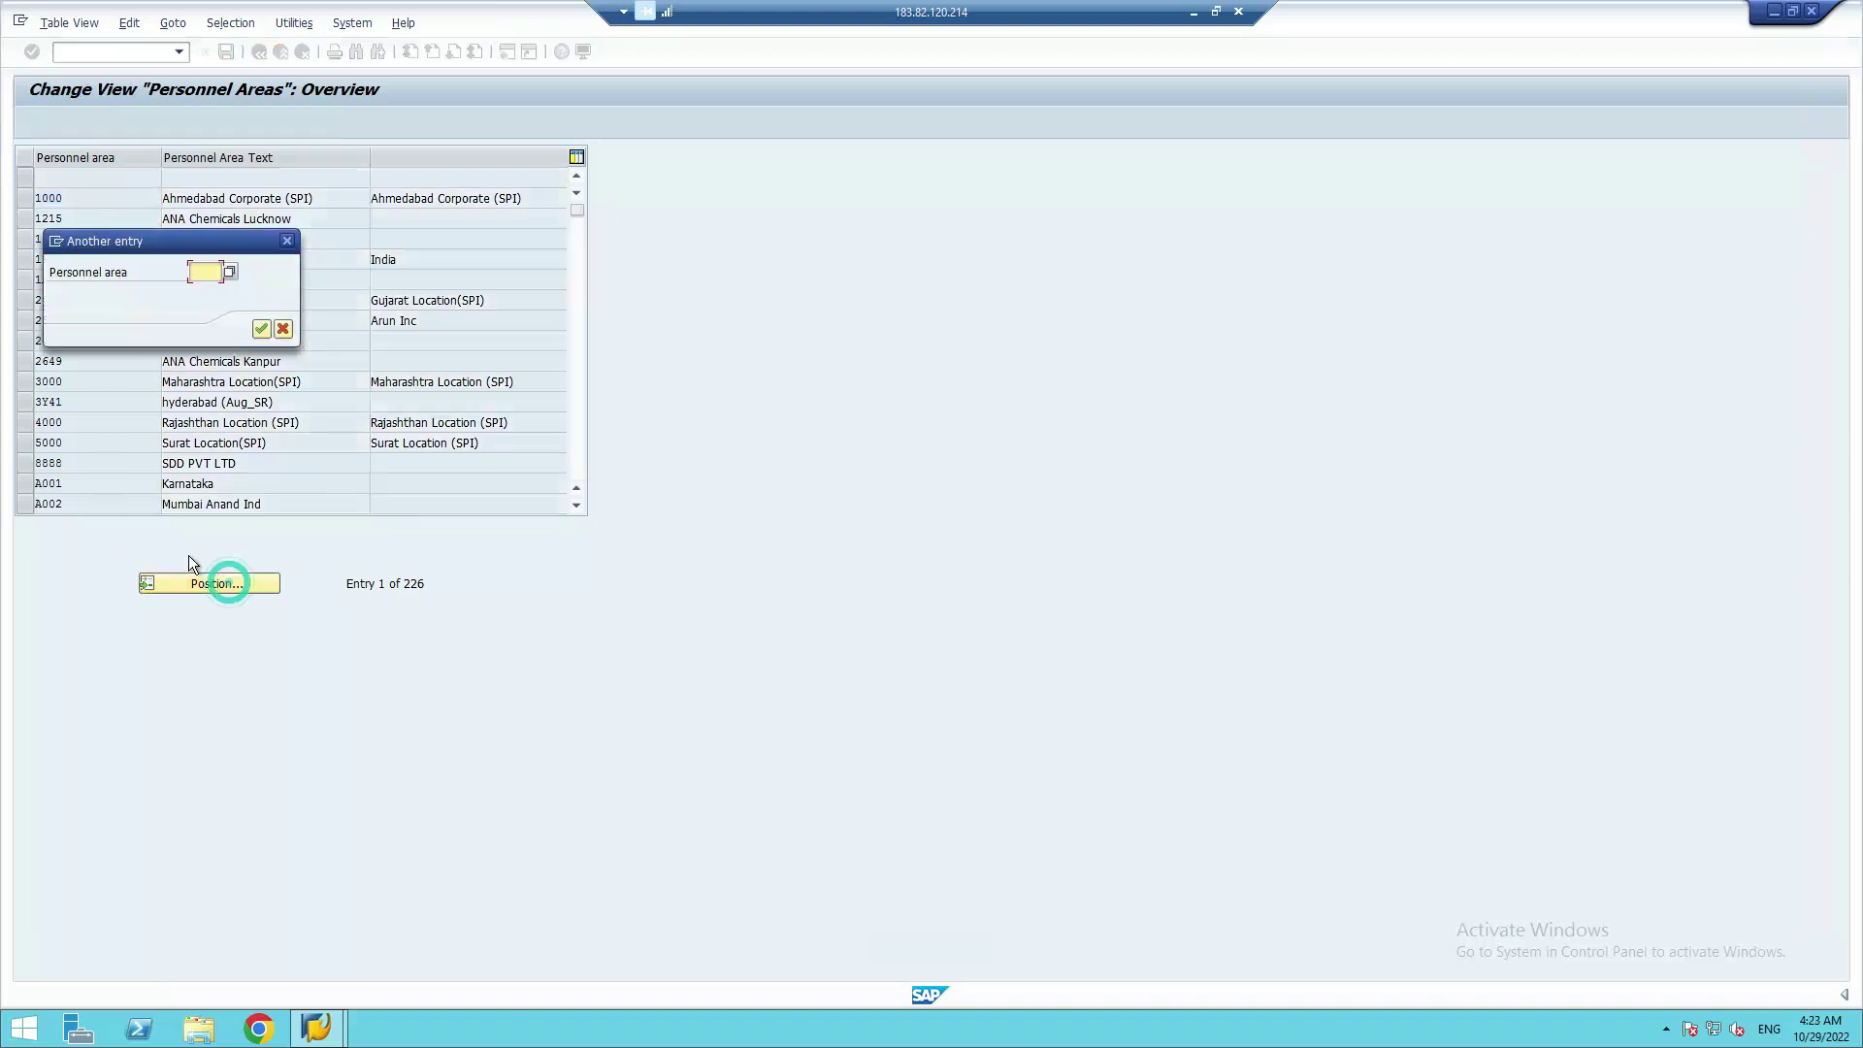
{"action": "left_click", "coordinate": [204, 272]}
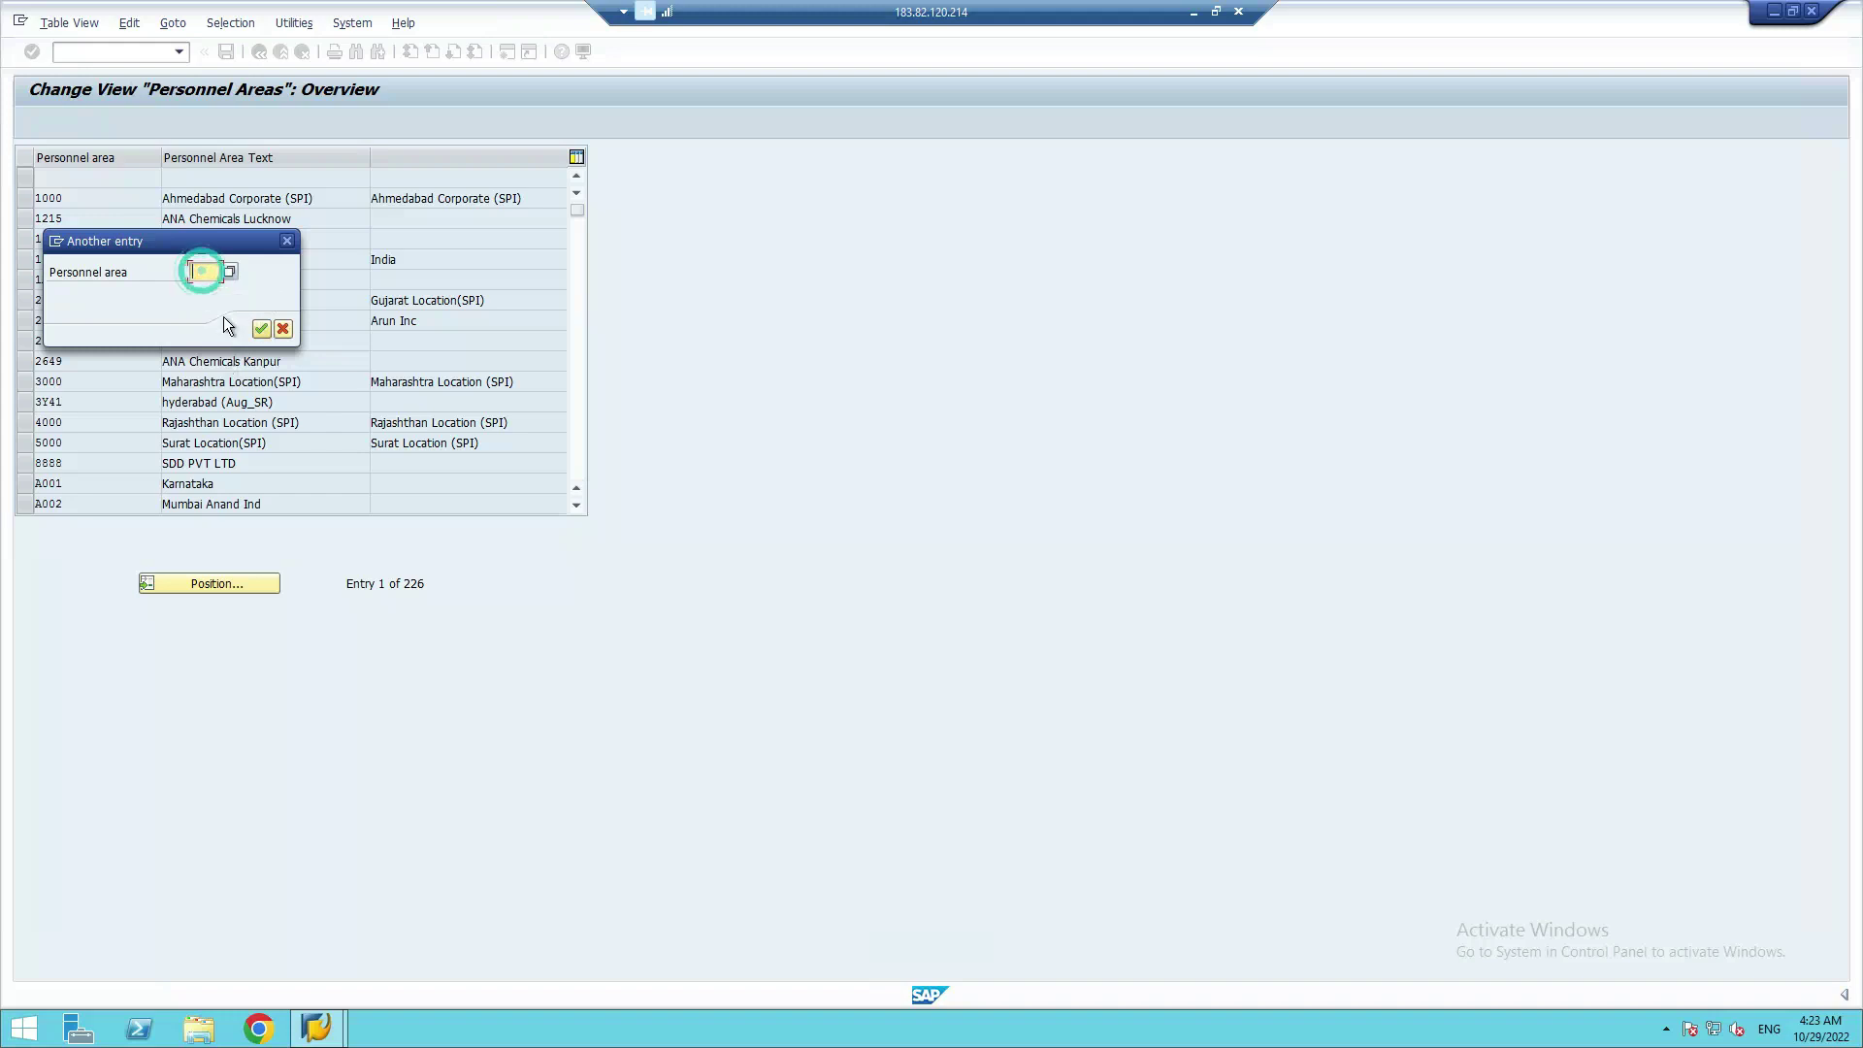
{"action": "left_click_drag", "start_coordinate": [206, 247], "coordinate": [543, 236]}
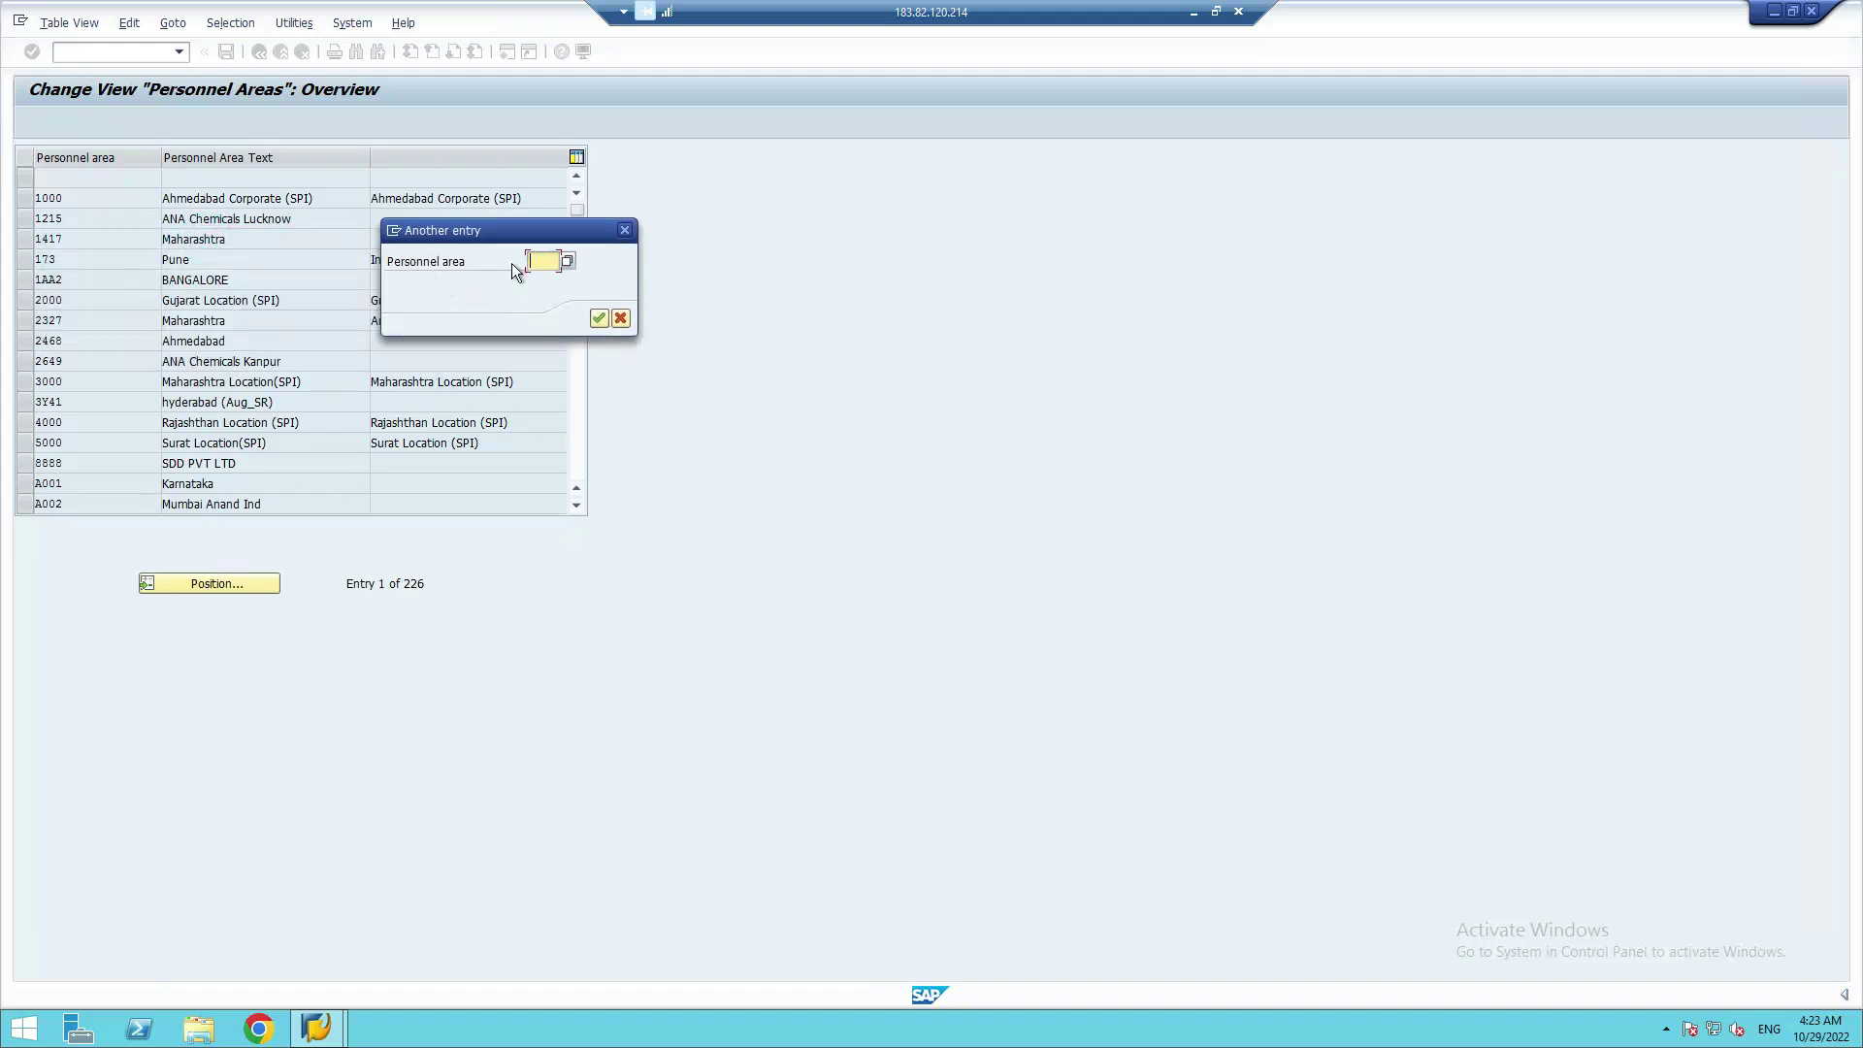
{"action": "left_click", "coordinate": [541, 261]}
{"action": "left_click", "coordinate": [544, 260]}
{"action": "type", "text": "9999"}
{"action": "left_click", "coordinate": [597, 320]}
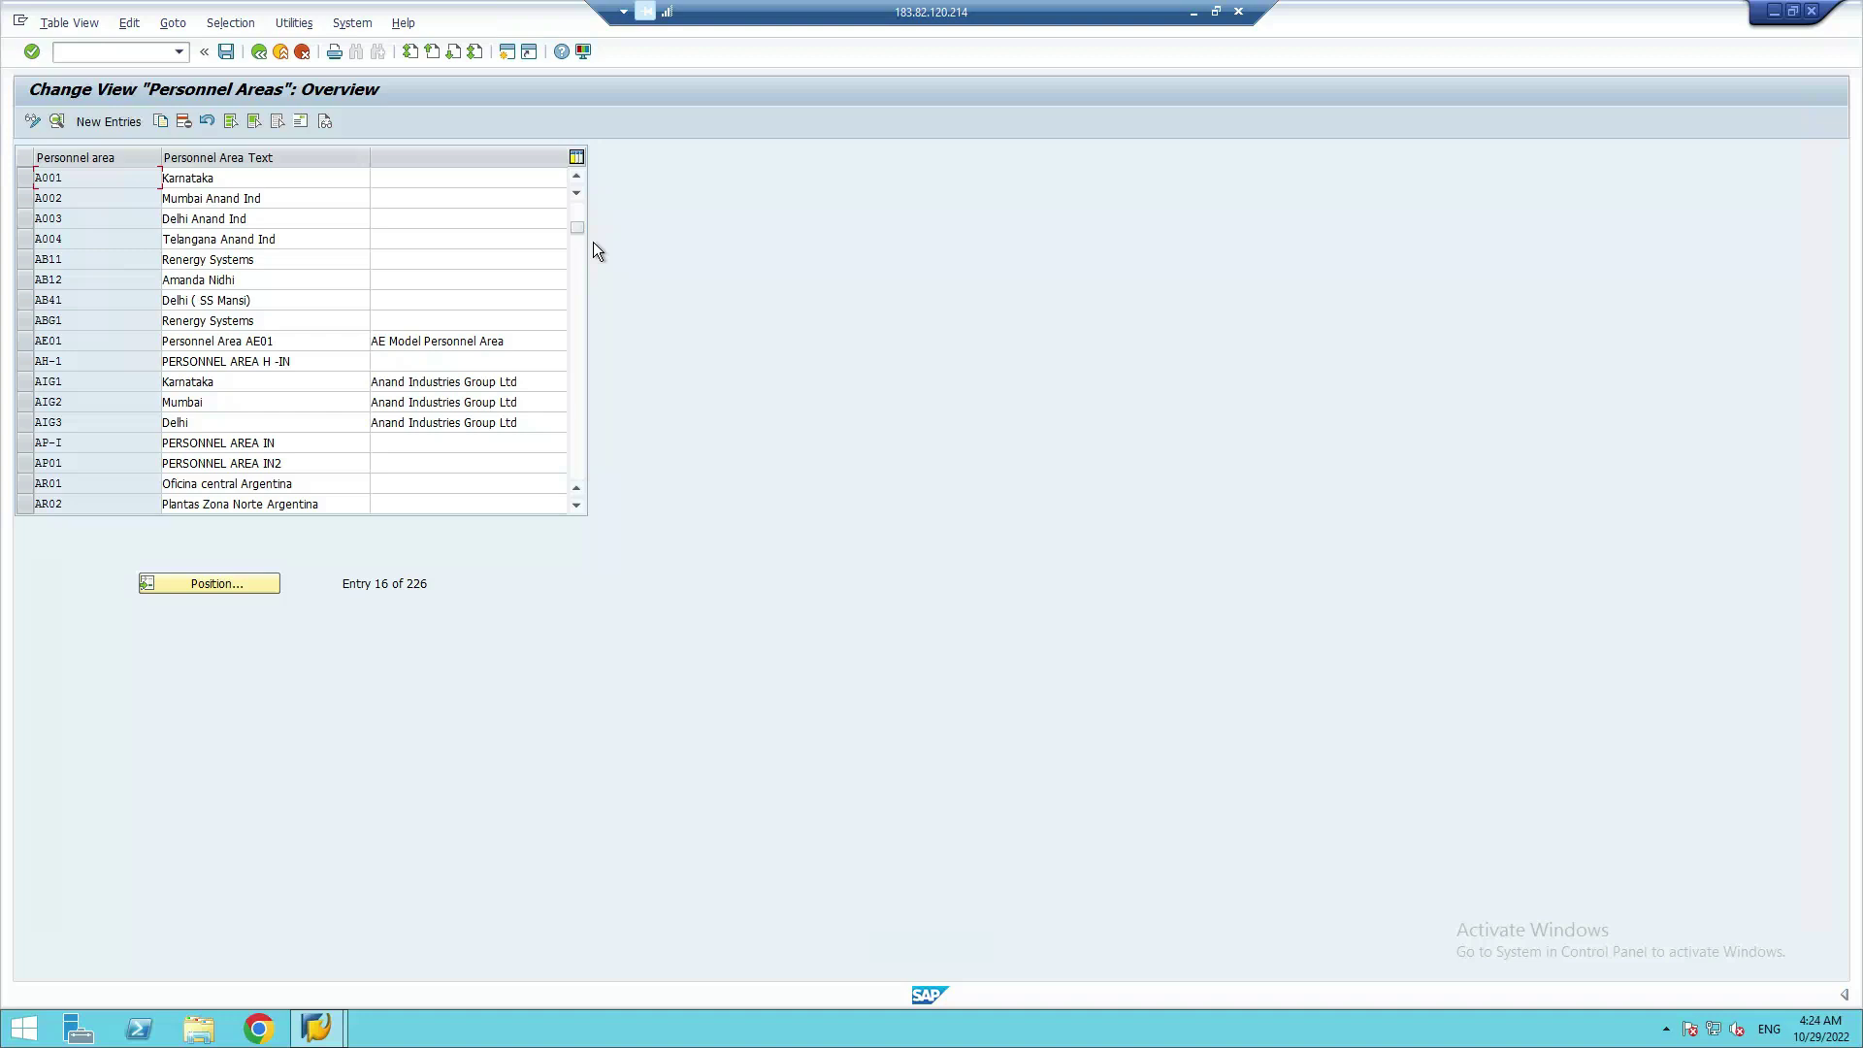
{"action": "left_click", "coordinate": [109, 123]}
Enter personnel area code 9999 with the name 'Delhi (SSR_Oct 2022)' on the new entry screen
{"action": "left_click", "coordinate": [173, 201]}
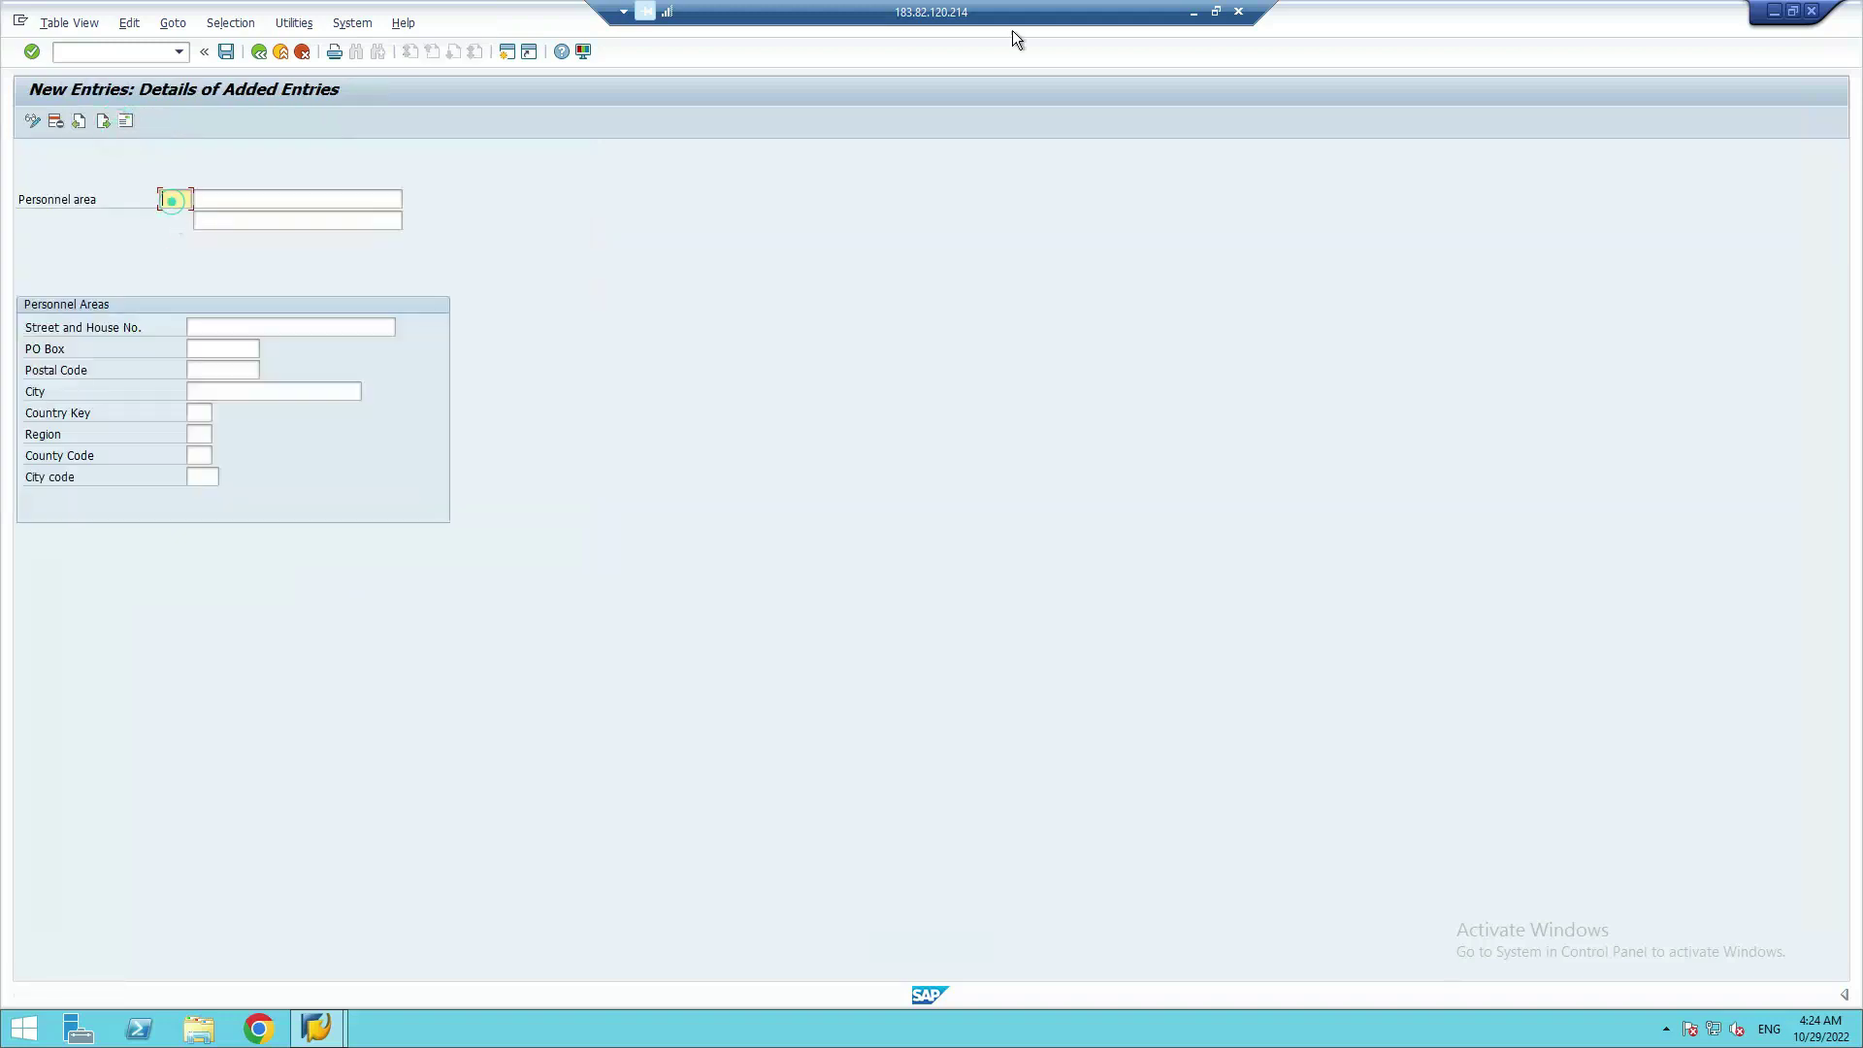
{"action": "type", "text": "9999"}
{"action": "left_click", "coordinate": [297, 199]}
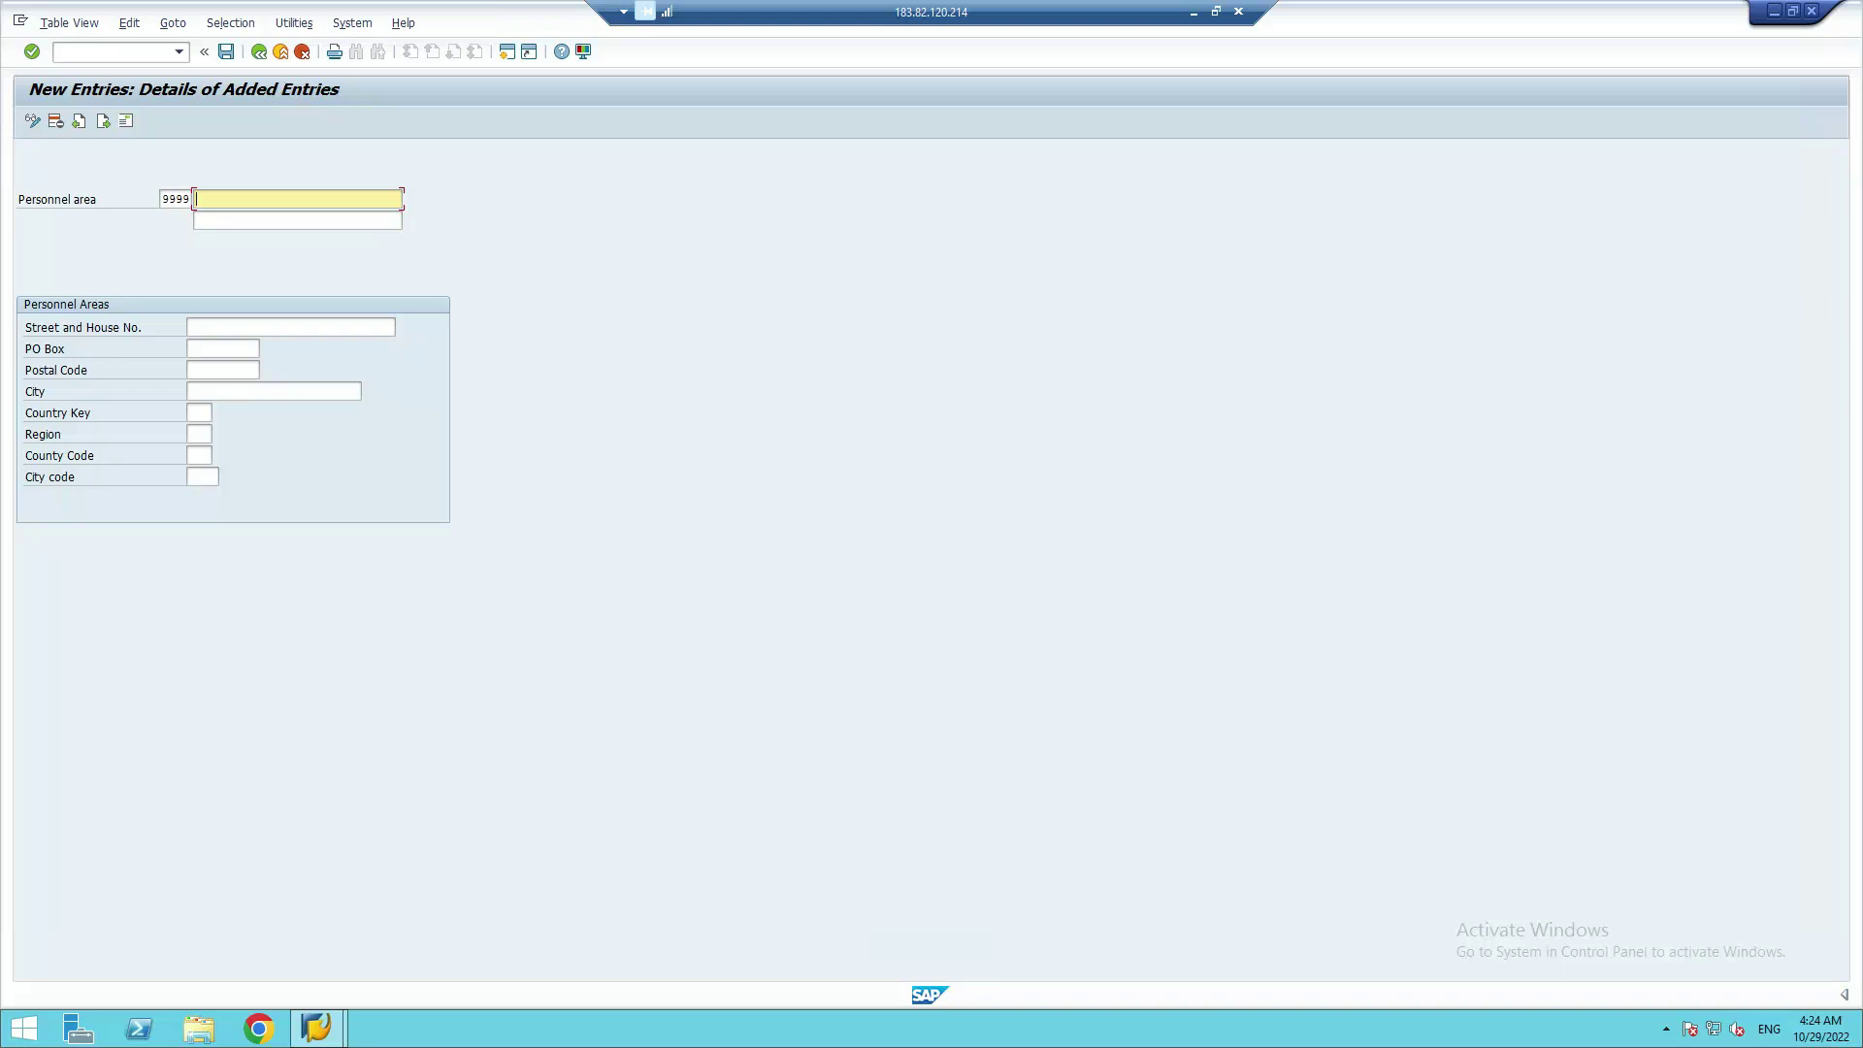
{"action": "type", "text": "Delhi"}
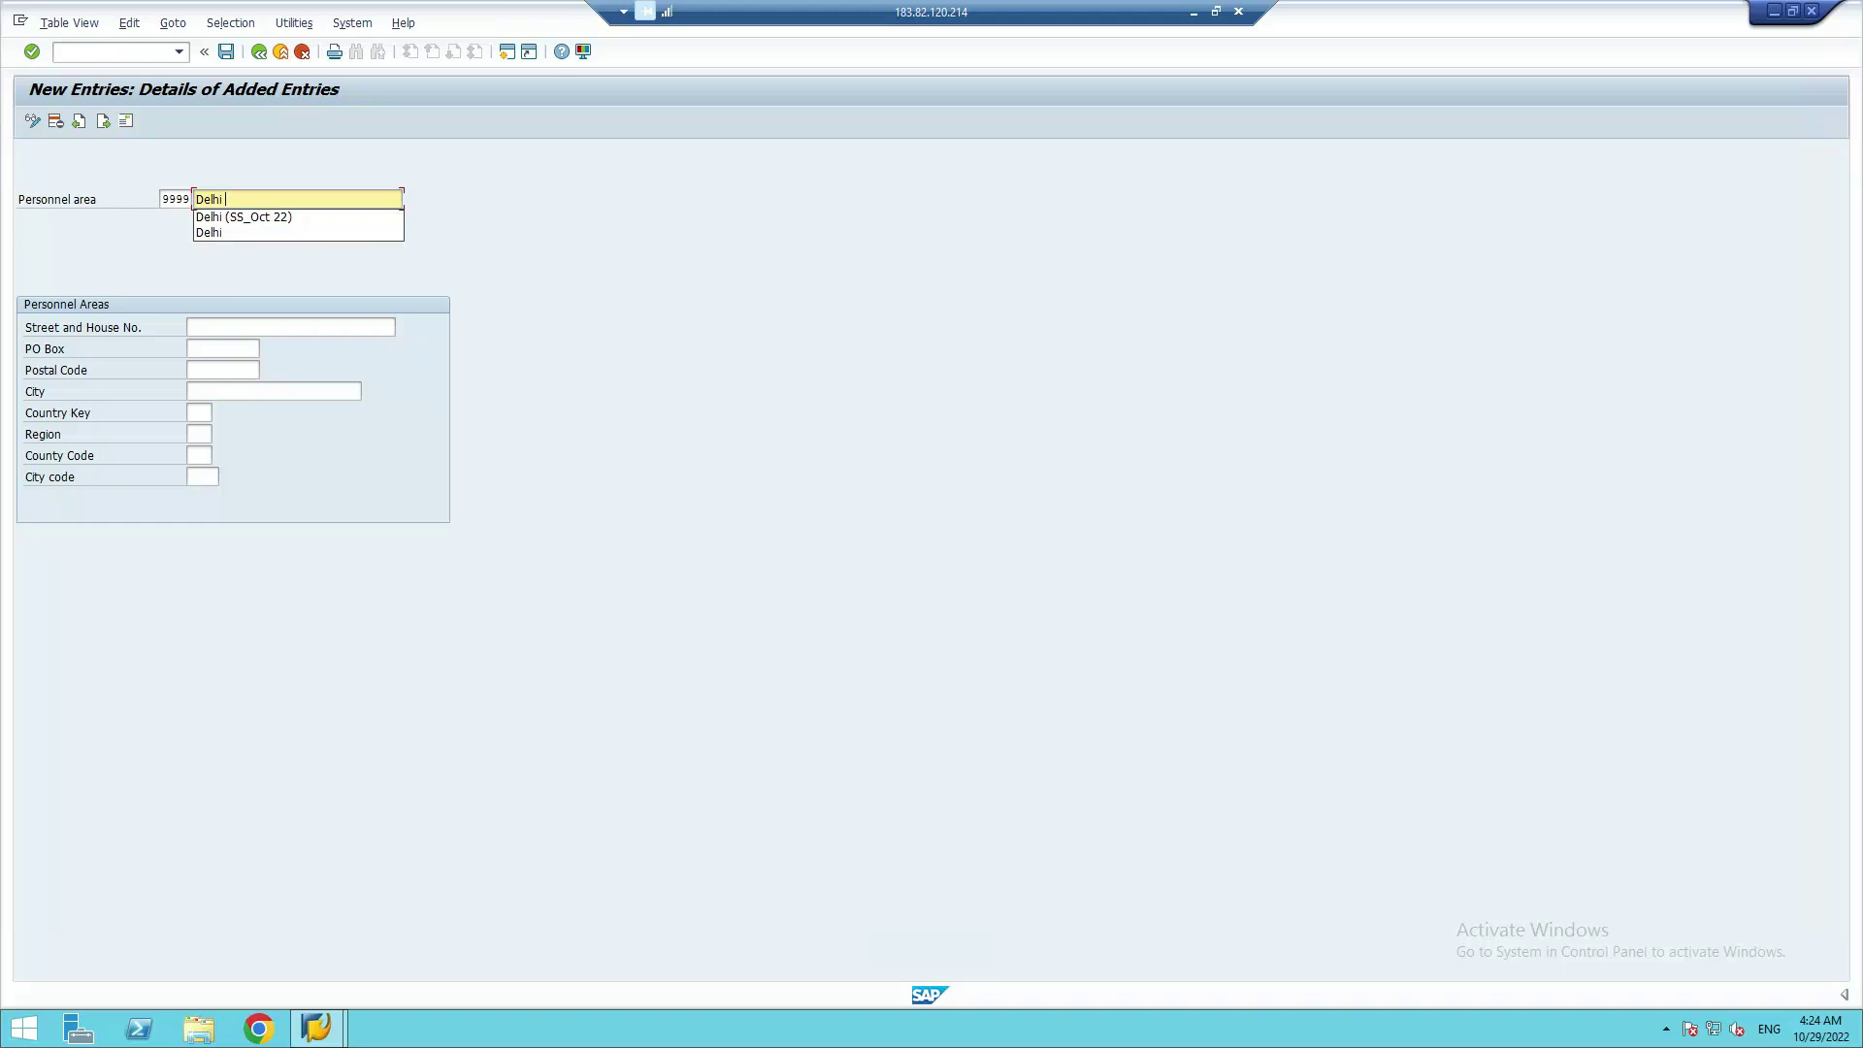
{"action": "type", "text": "("}
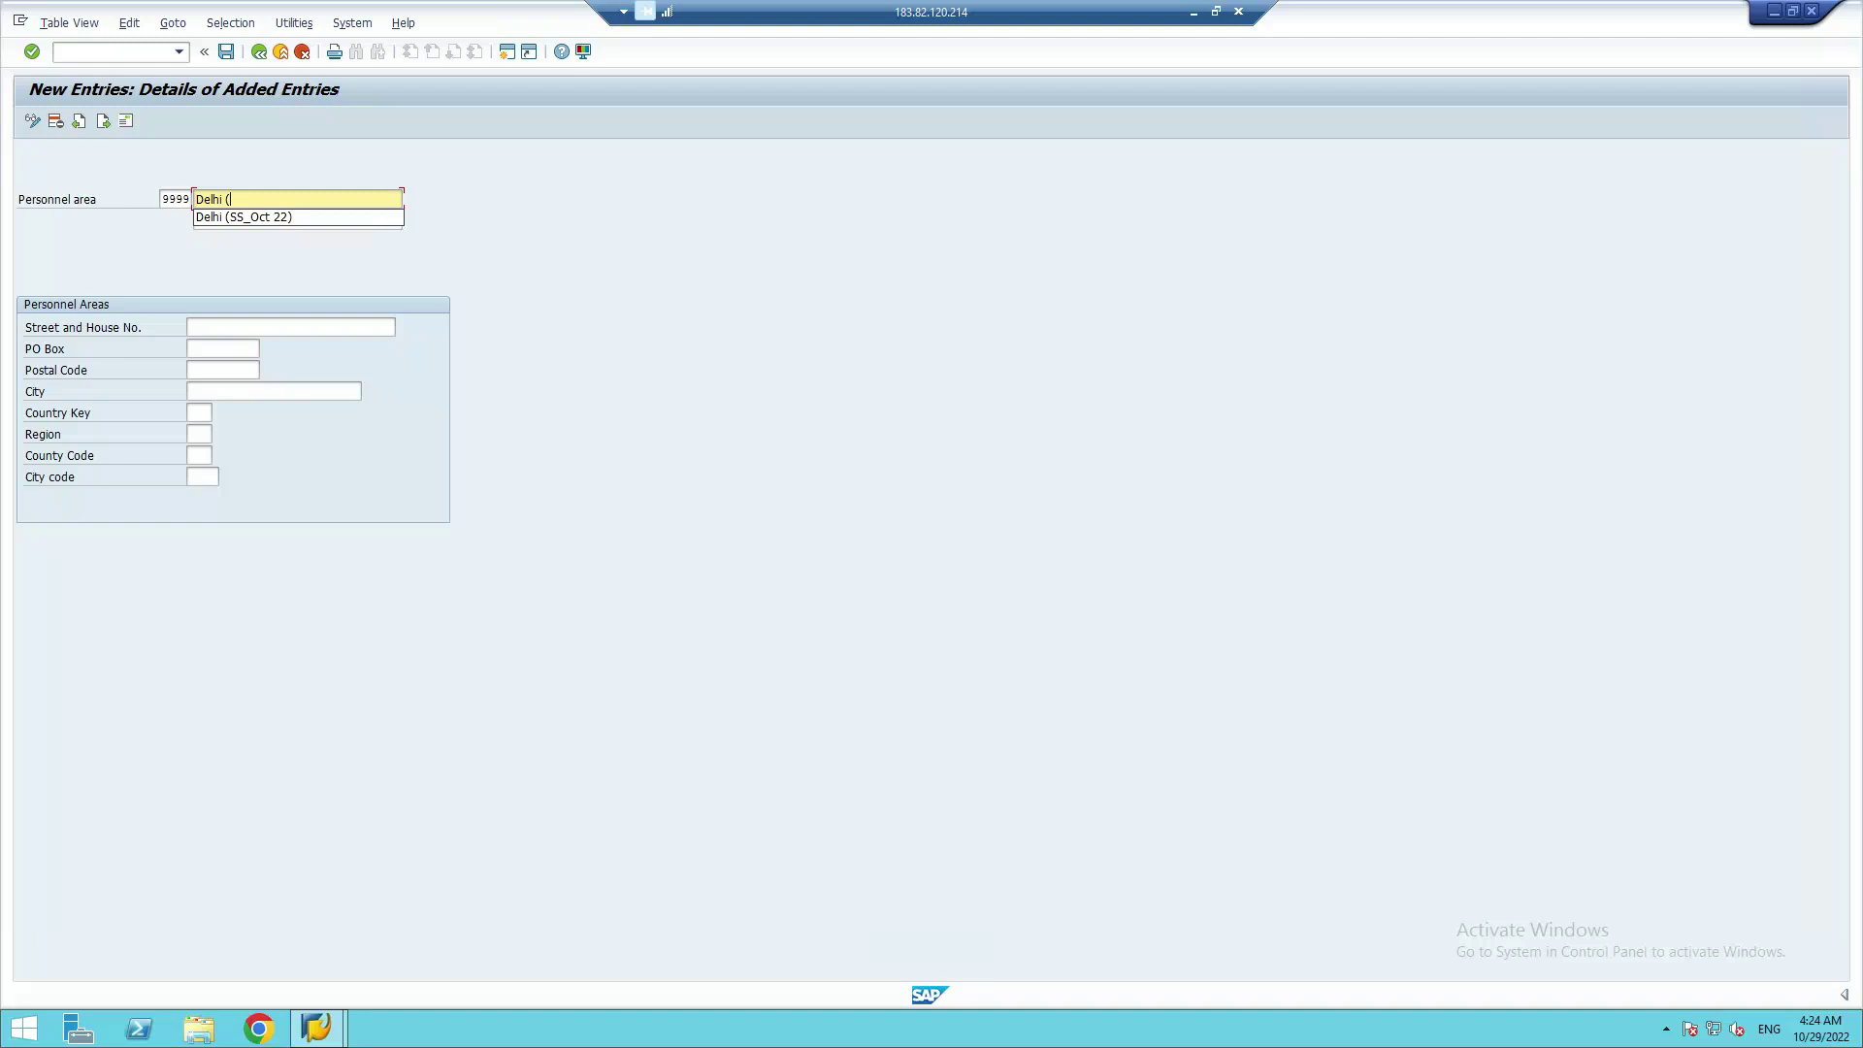
{"action": "type", "text": "SSR"}
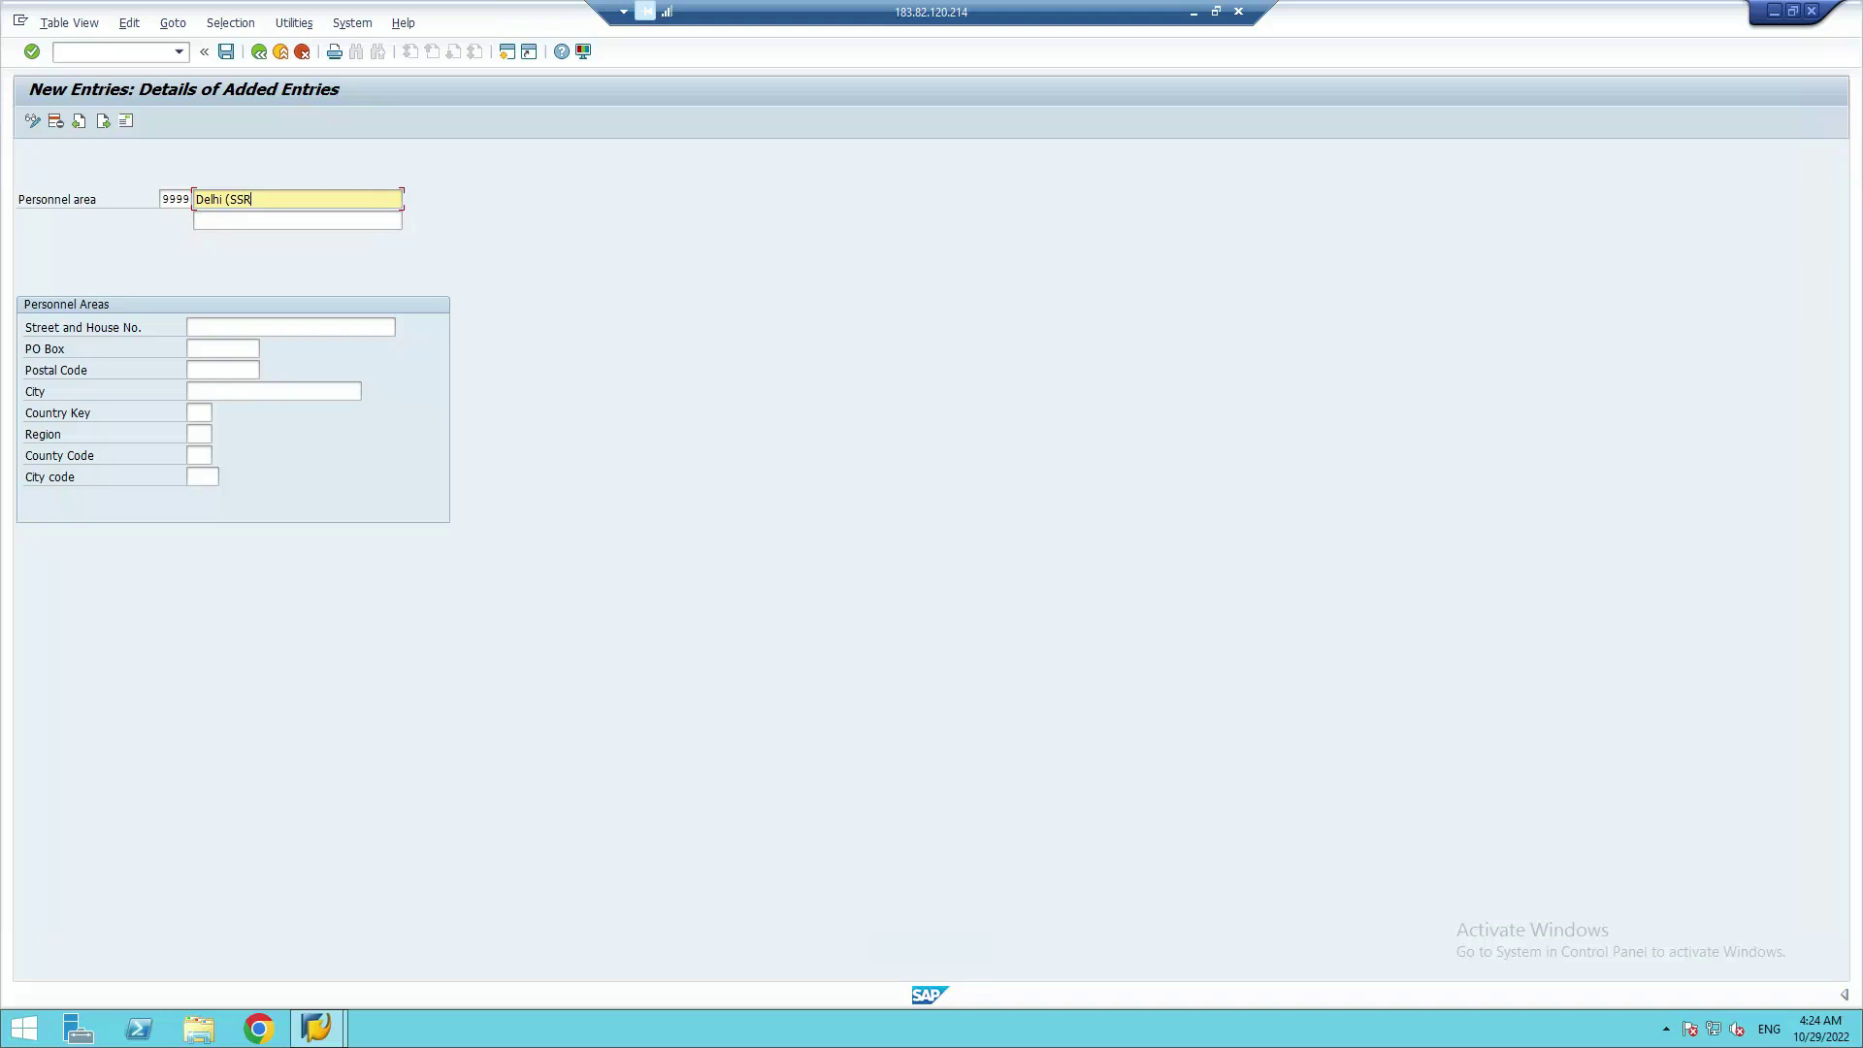
{"action": "type", "text": "_Oct 2022)"}
{"action": "left_click", "coordinate": [228, 223]}
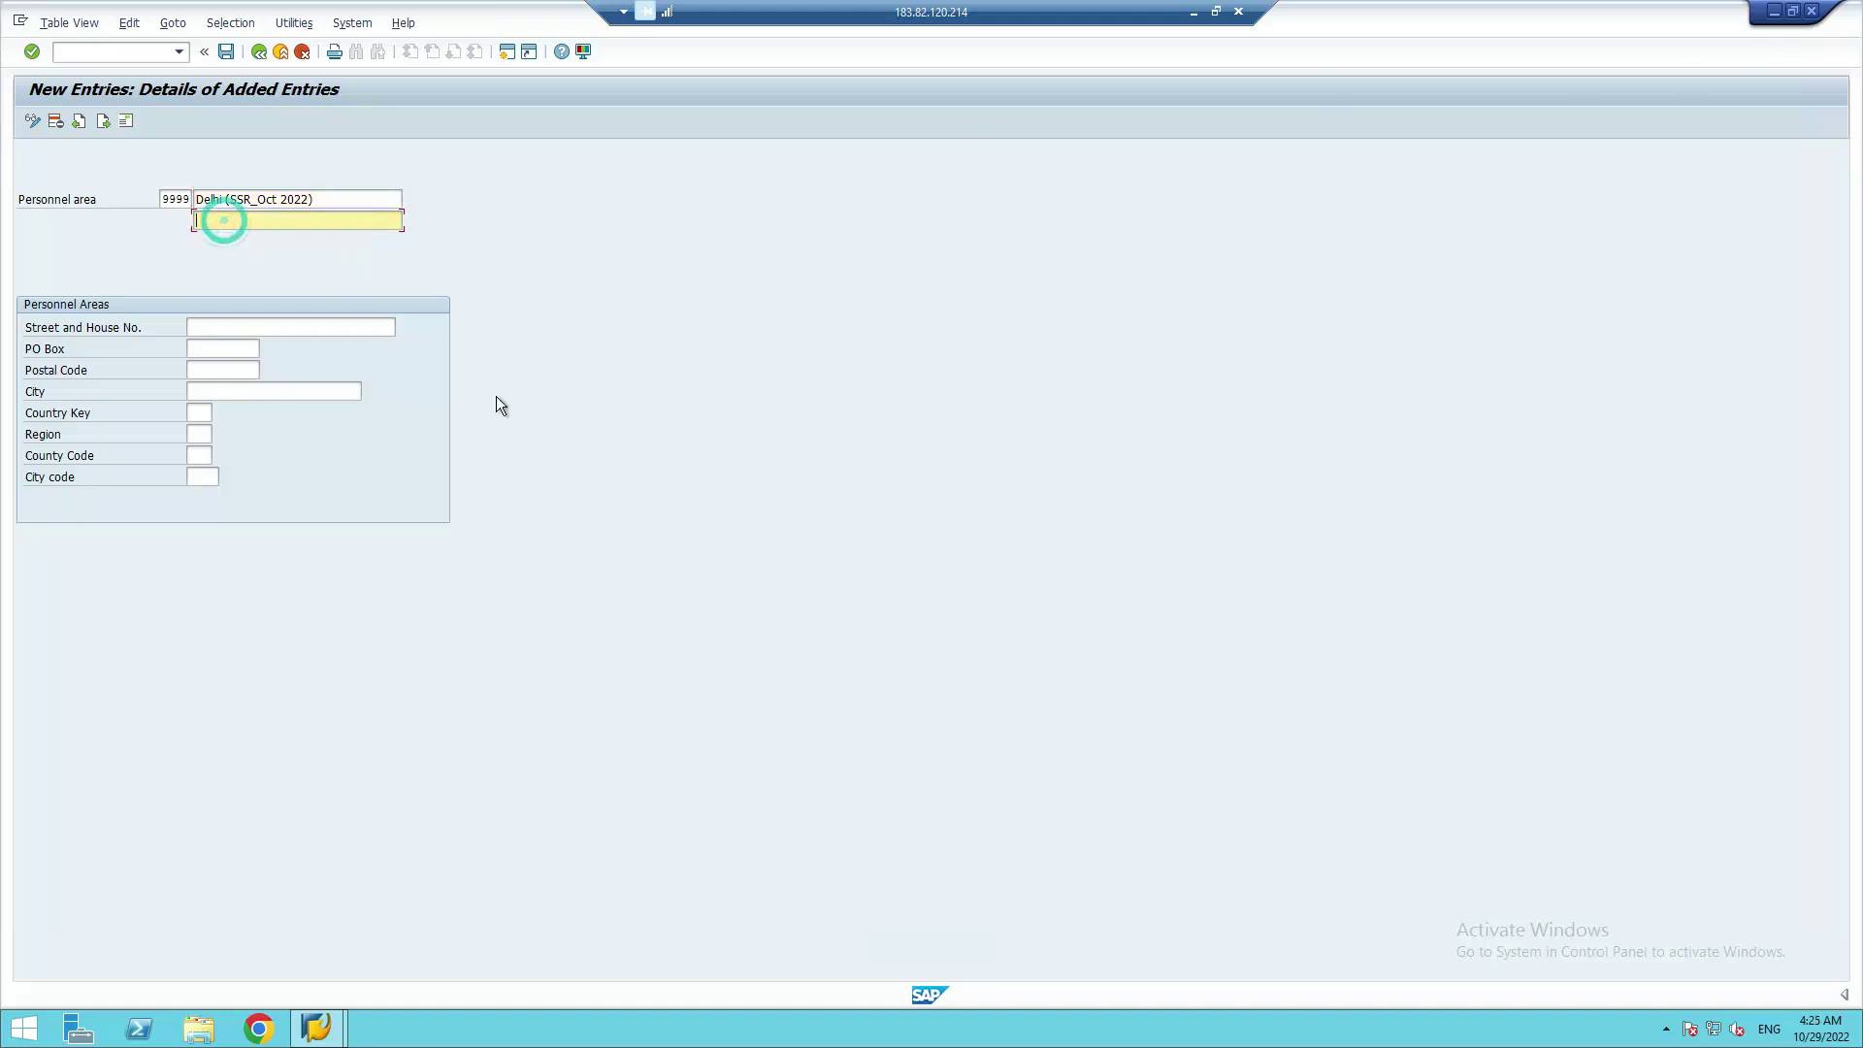
Pass the empty street, PO Box, postal code and city fields to reach Country Key
{"action": "key", "text": "Tab"}
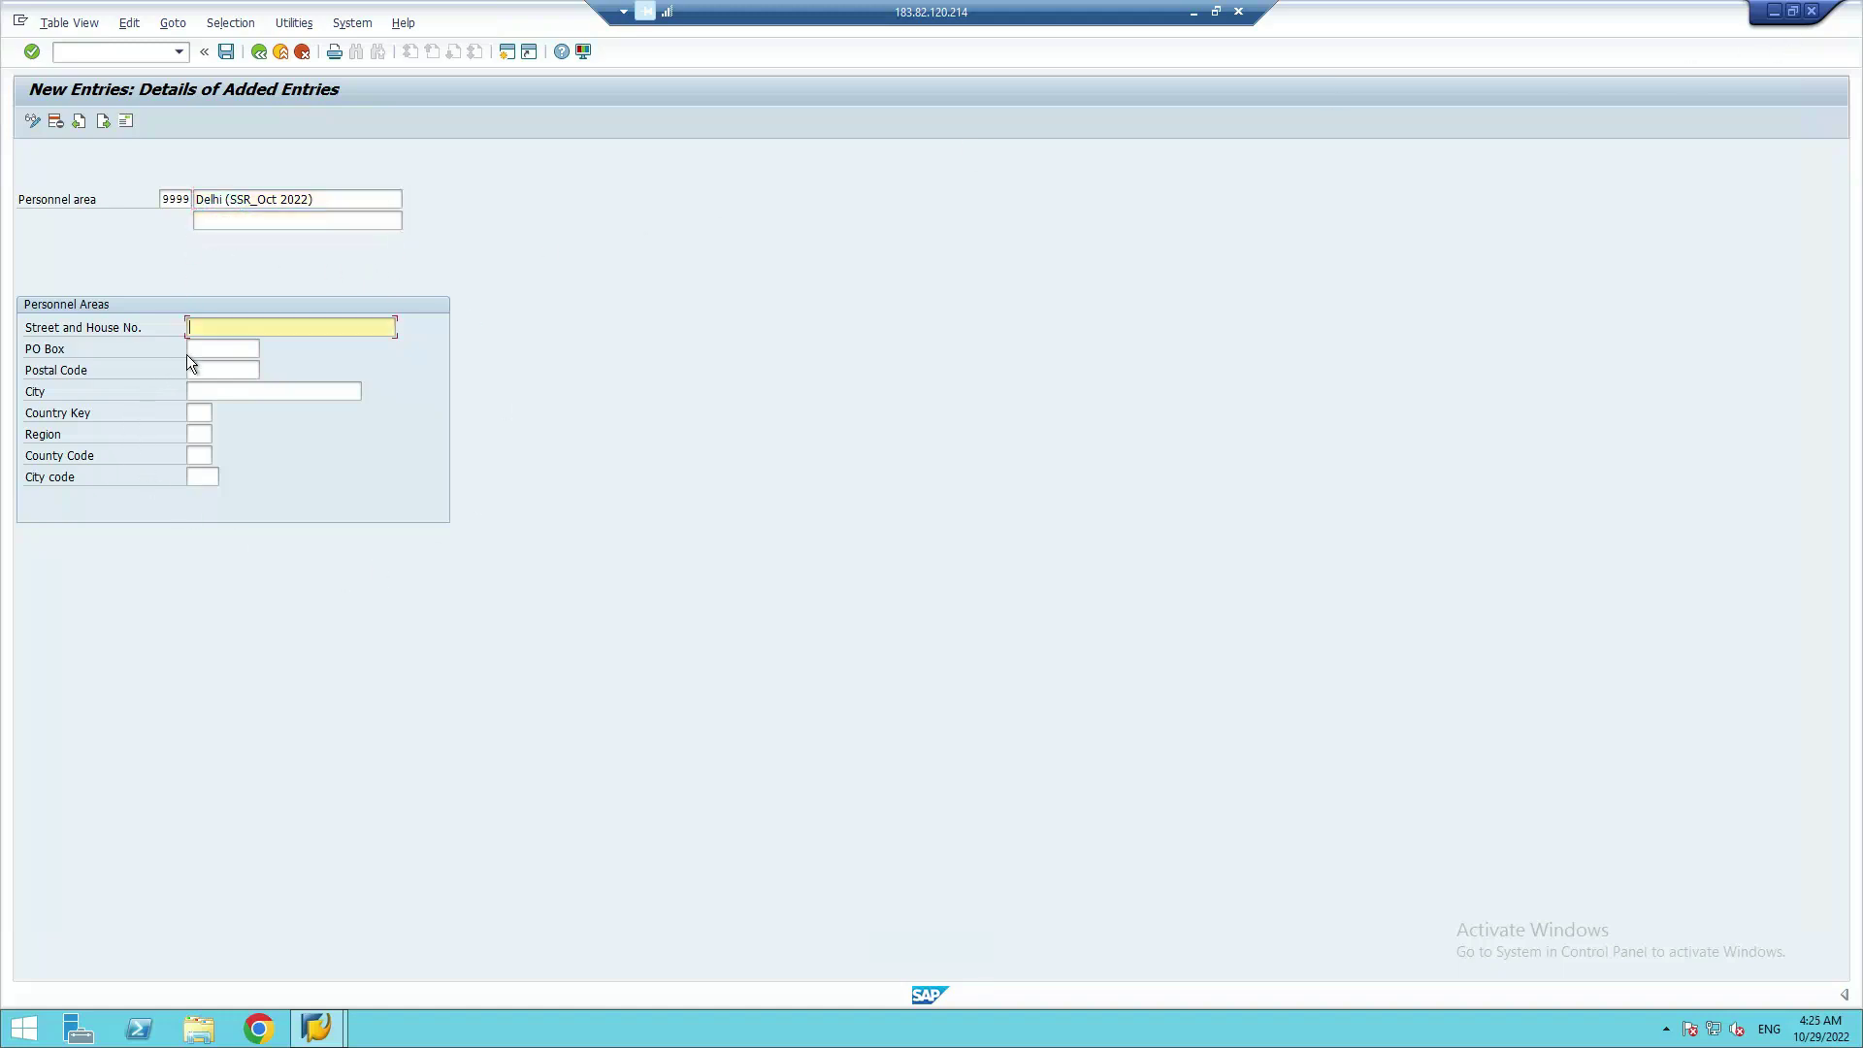
{"action": "left_click", "coordinate": [206, 335]}
{"action": "left_click", "coordinate": [221, 351]}
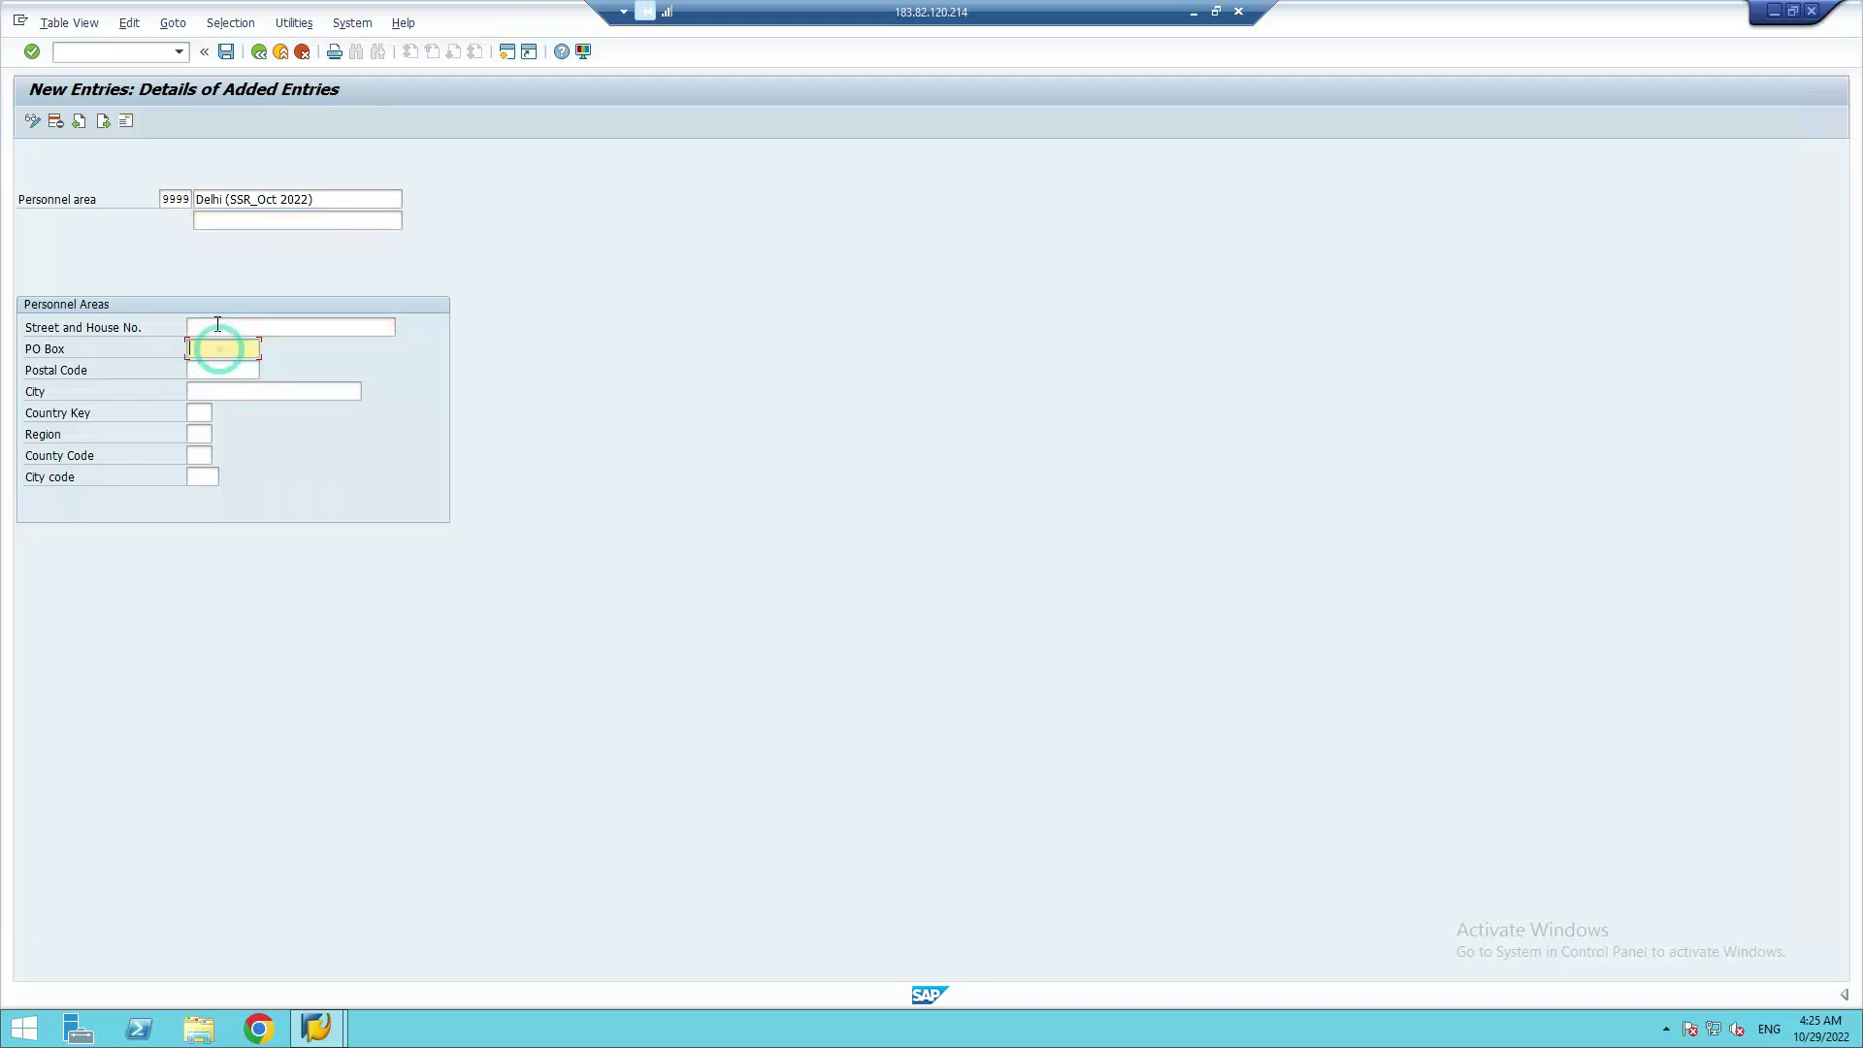
{"action": "left_click", "coordinate": [216, 327]}
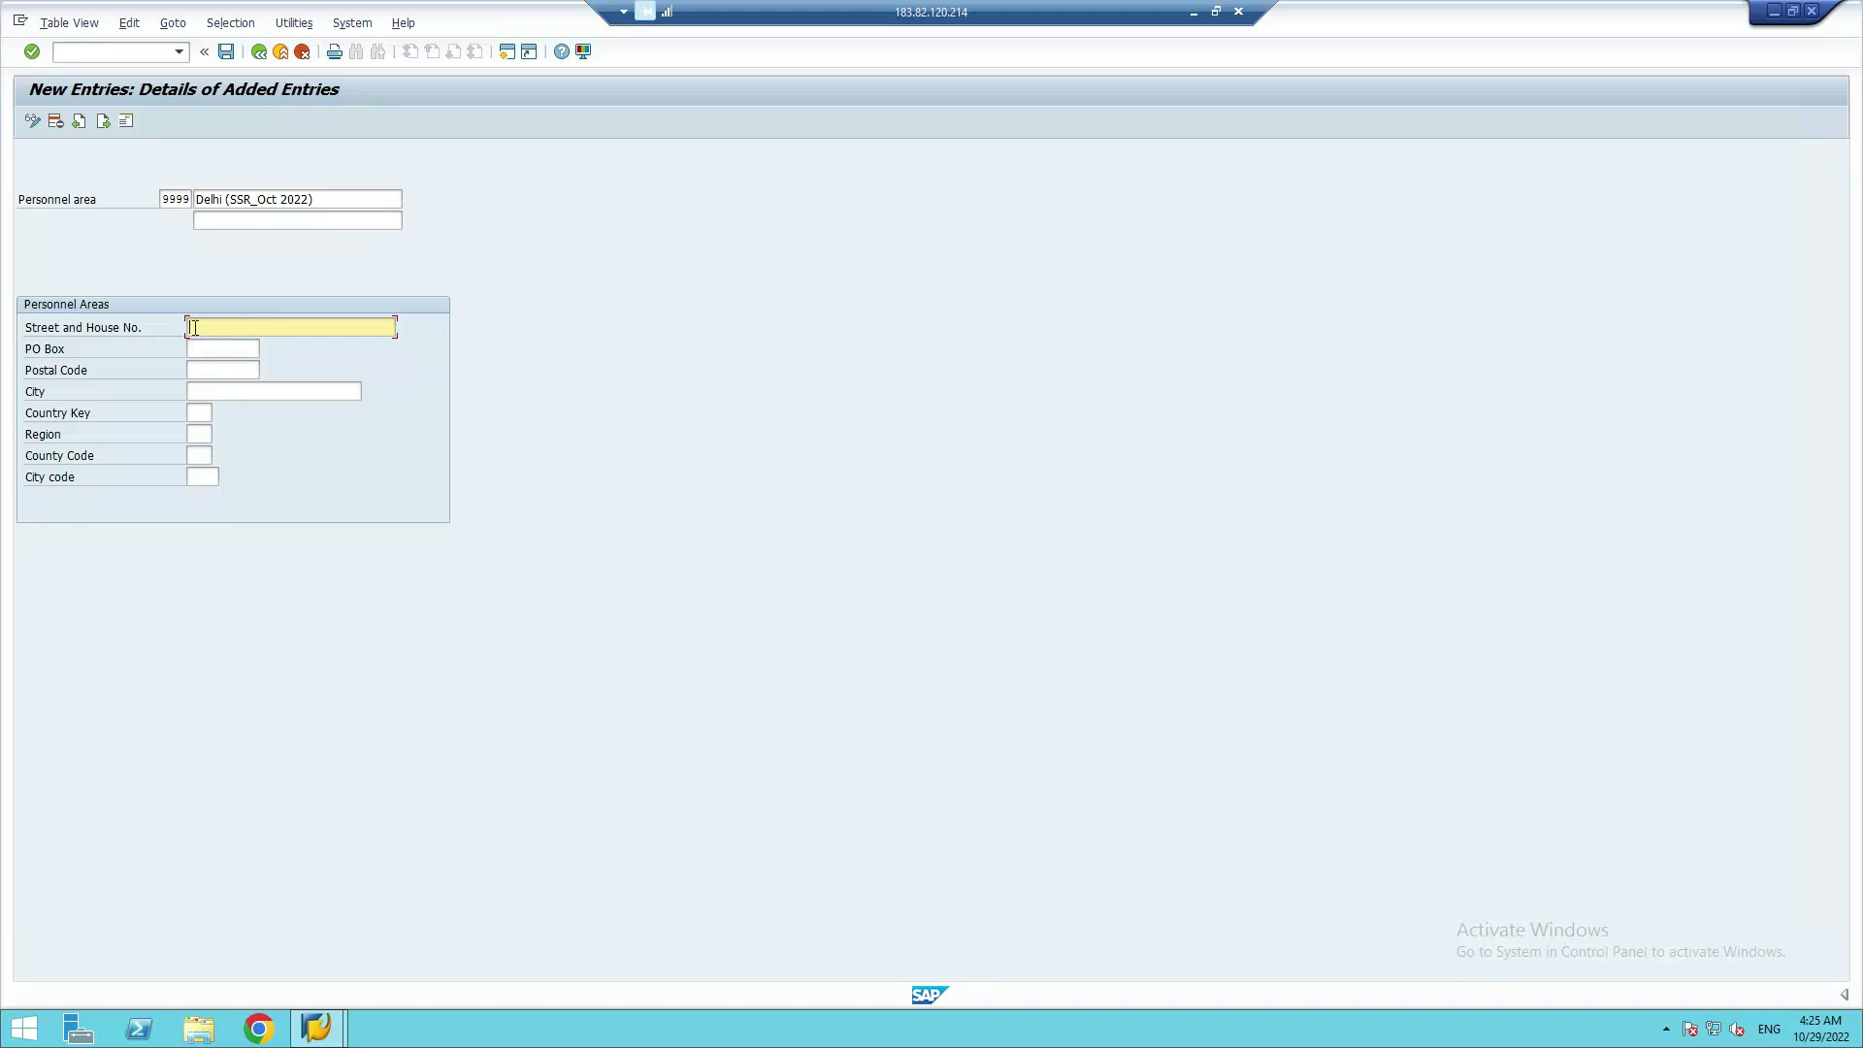
{"action": "left_click", "coordinate": [226, 348]}
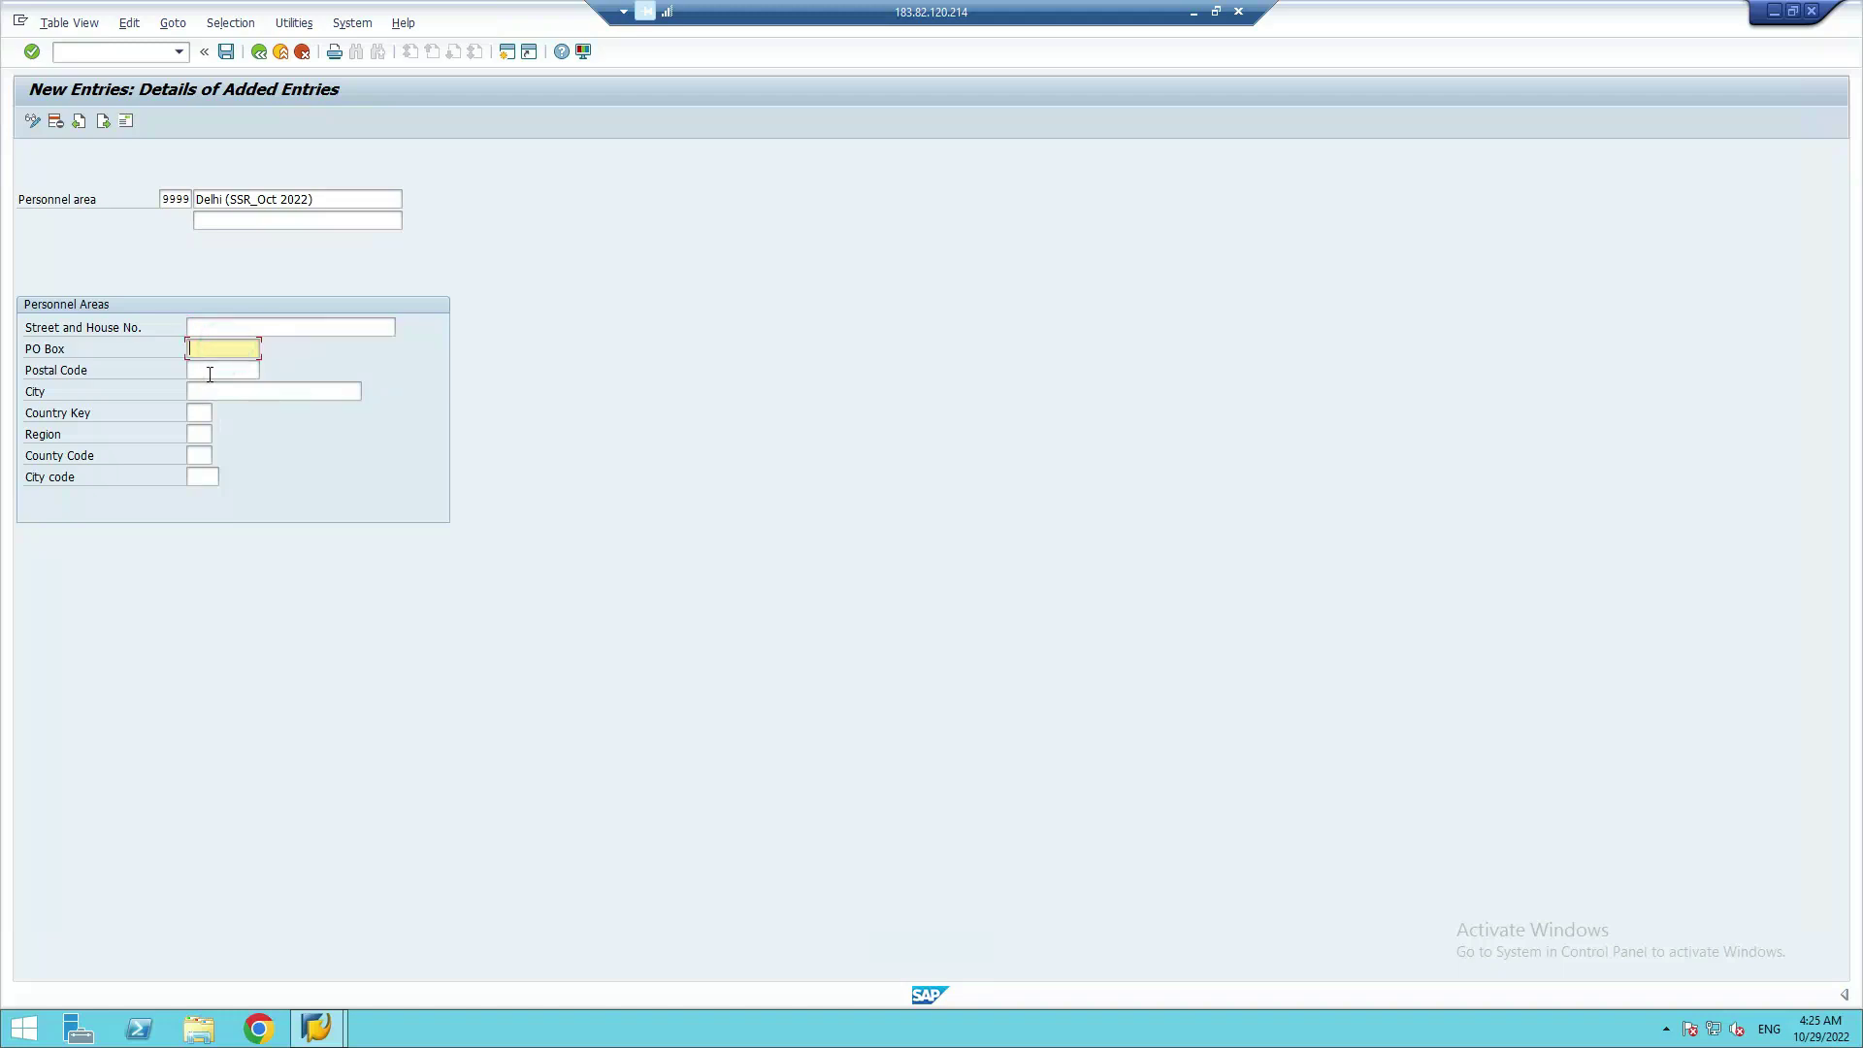
{"action": "left_click", "coordinate": [214, 369]}
{"action": "left_click", "coordinate": [228, 388]}
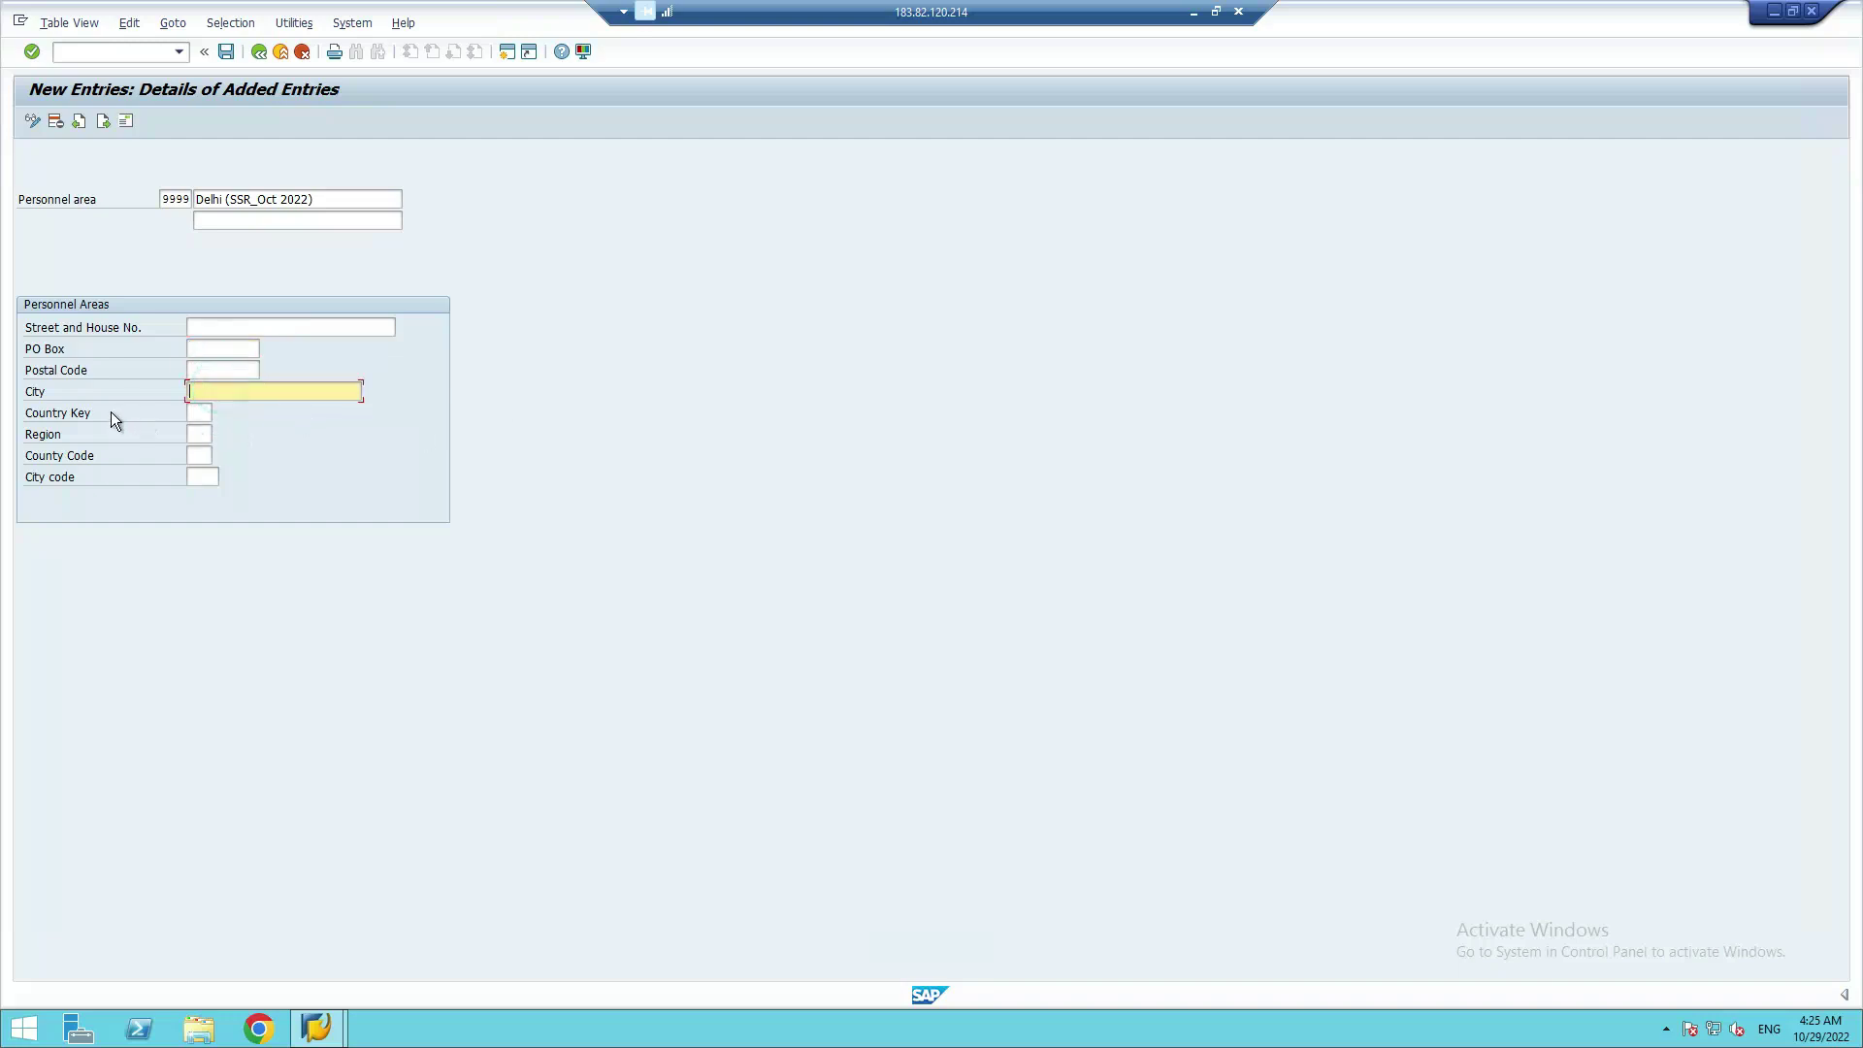
{"action": "left_click", "coordinate": [199, 412]}
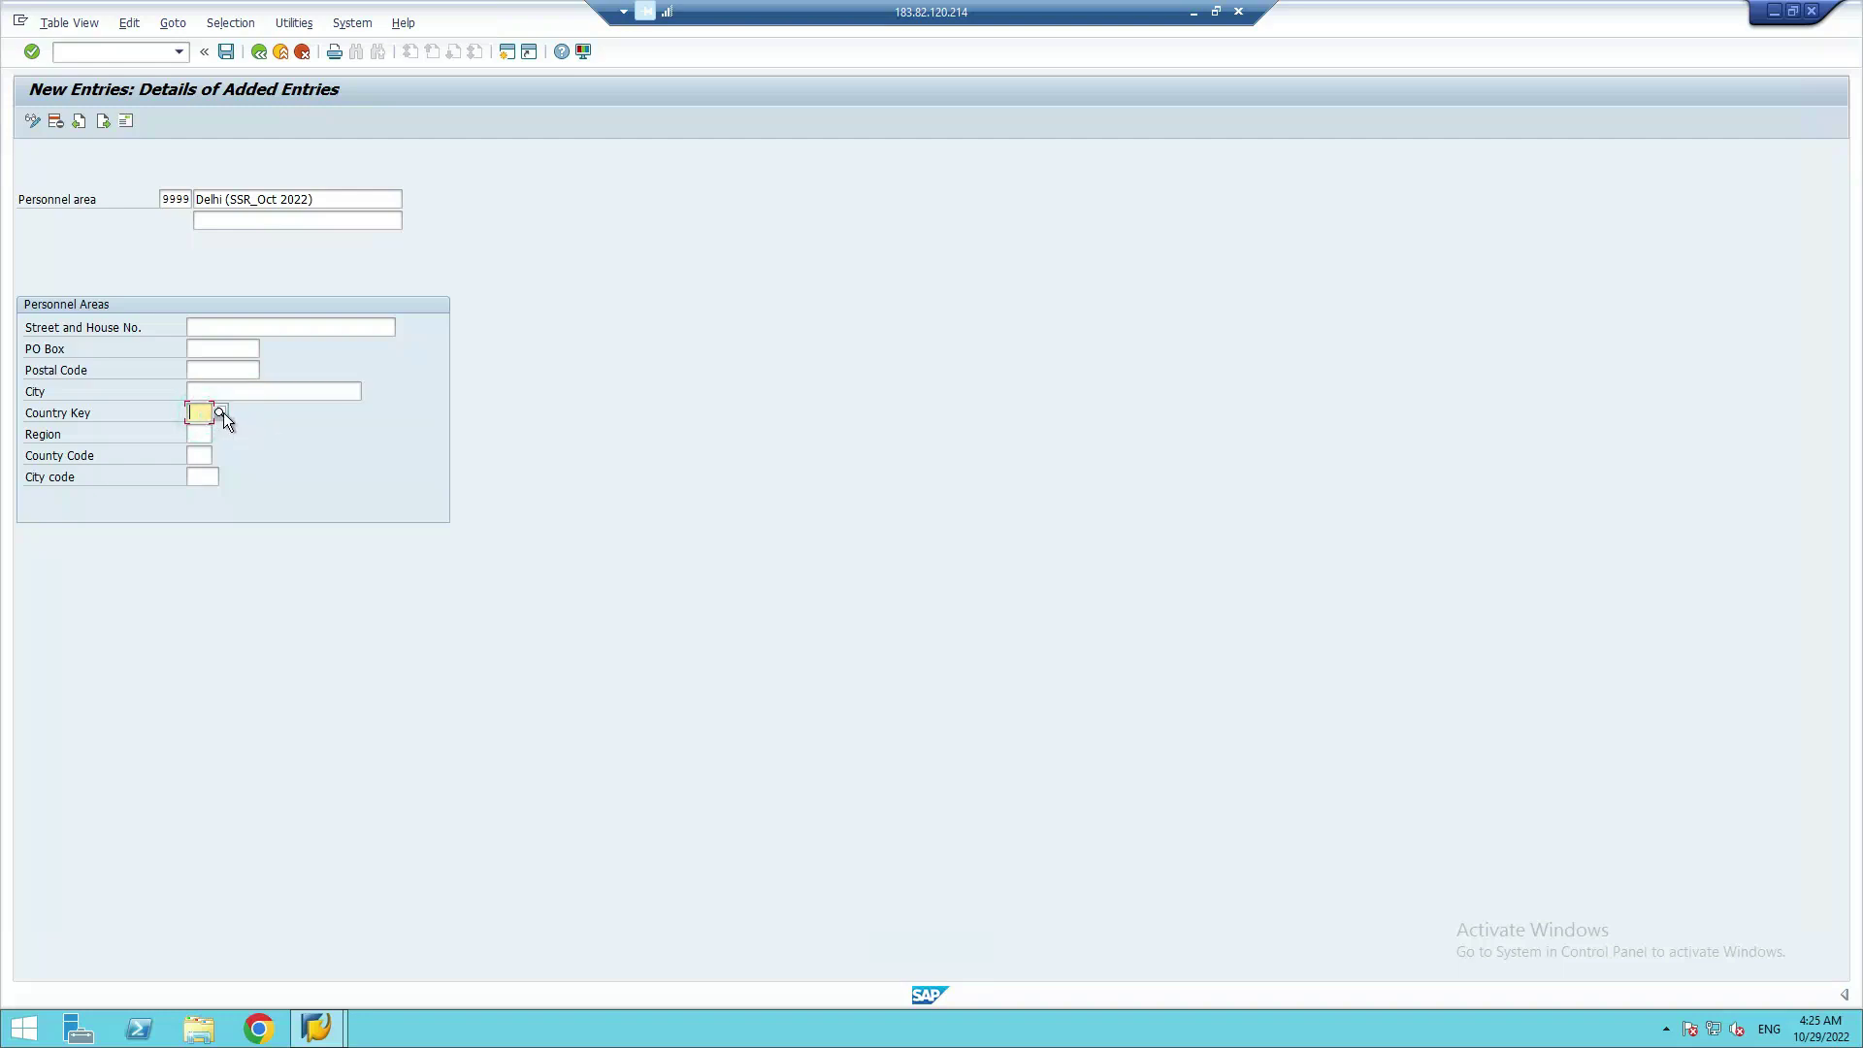
Set the Country Key to IN (India) and bring up the Indian region list
{"action": "type", "text": "IN"}
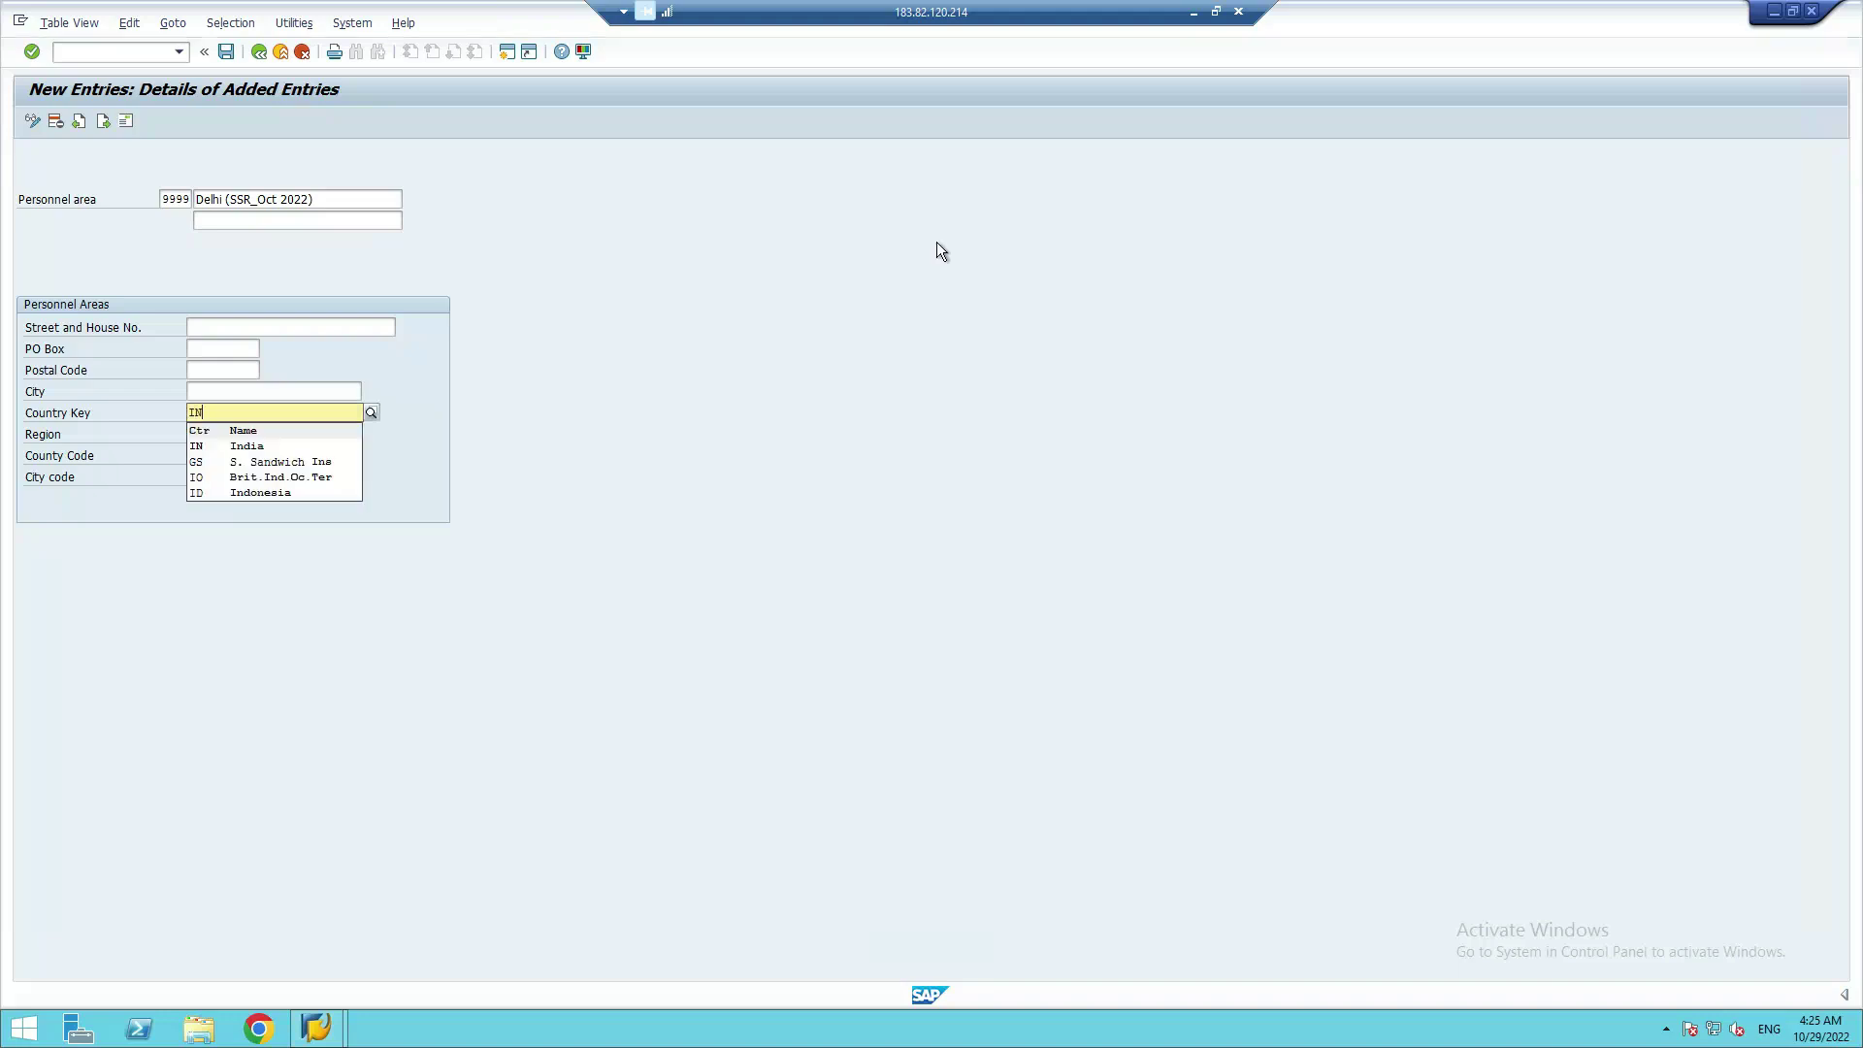
{"action": "left_click", "coordinate": [205, 451]}
{"action": "left_click", "coordinate": [197, 453]}
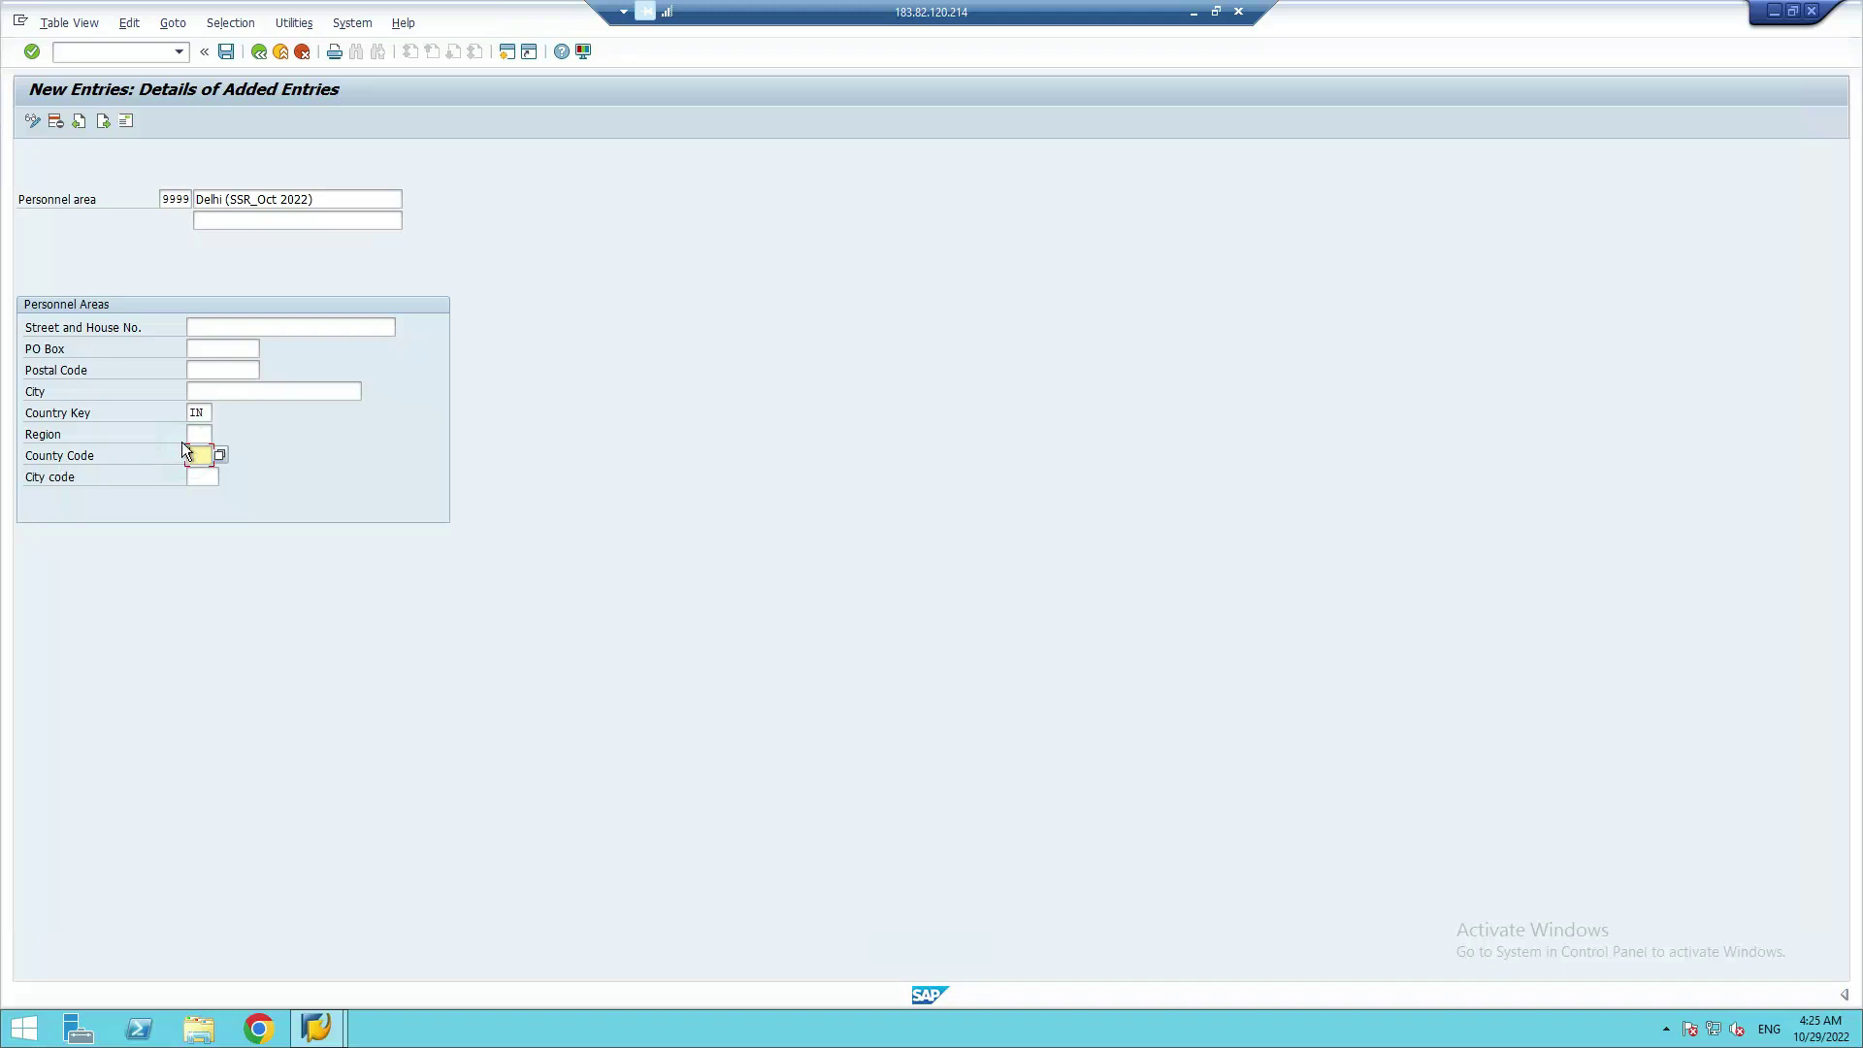
{"action": "left_click", "coordinate": [198, 435]}
{"action": "left_click", "coordinate": [220, 434]}
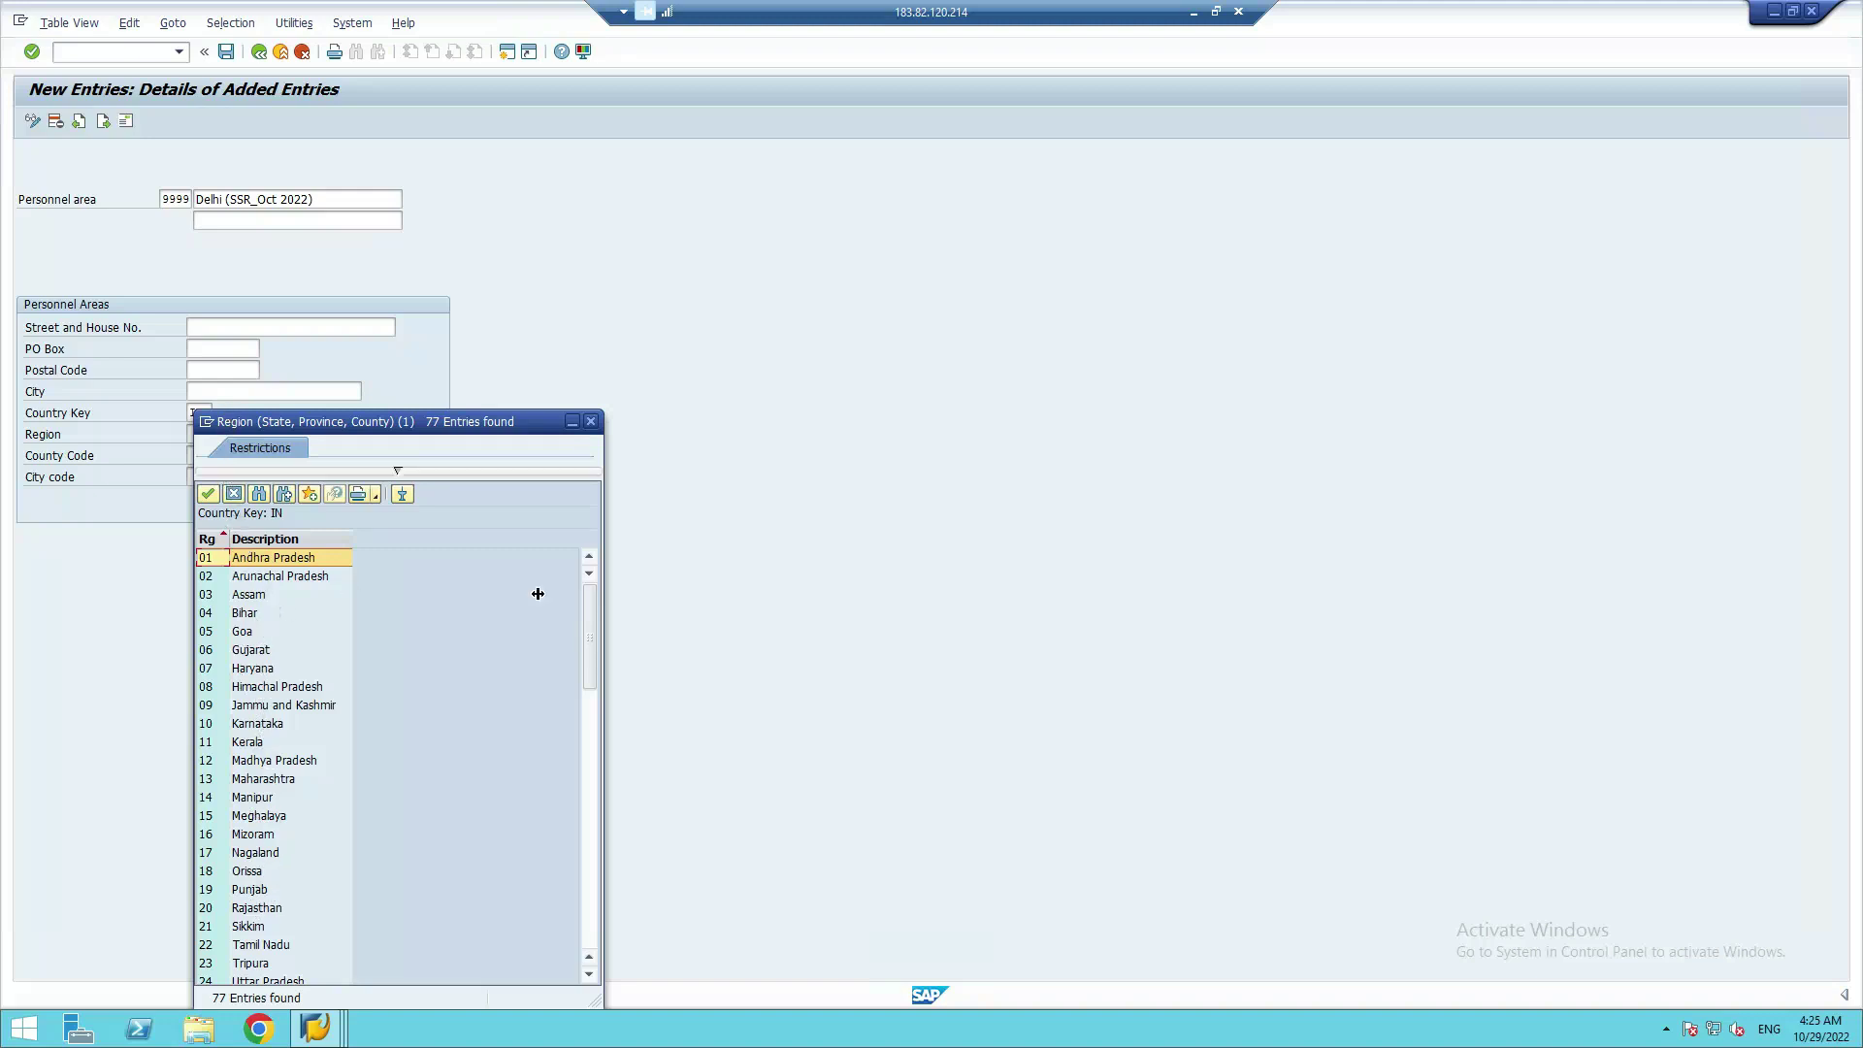
Scroll the Region value list and choose DL Delhi as the region
{"action": "left_click_drag", "start_coordinate": [590, 663], "coordinate": [589, 698]}
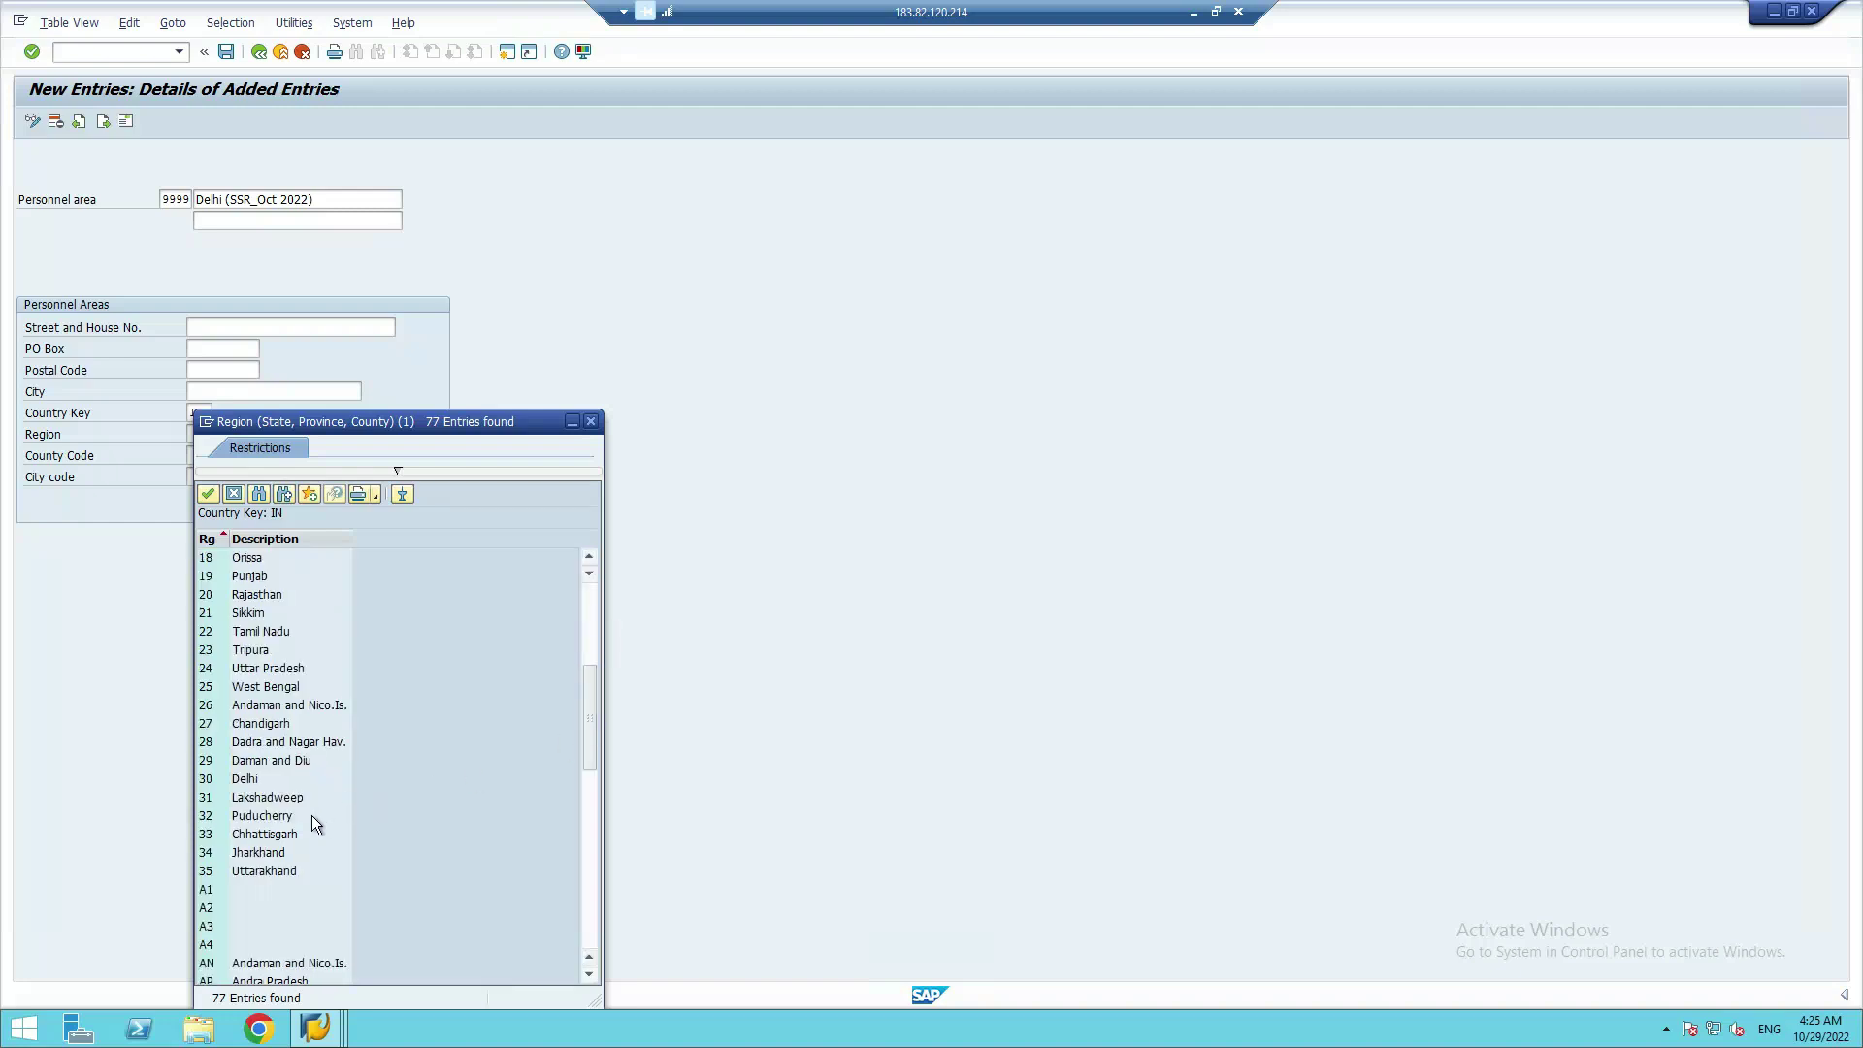
{"action": "scroll", "coordinate": [312, 816], "scroll_direction": "down", "scroll_amount": 1}
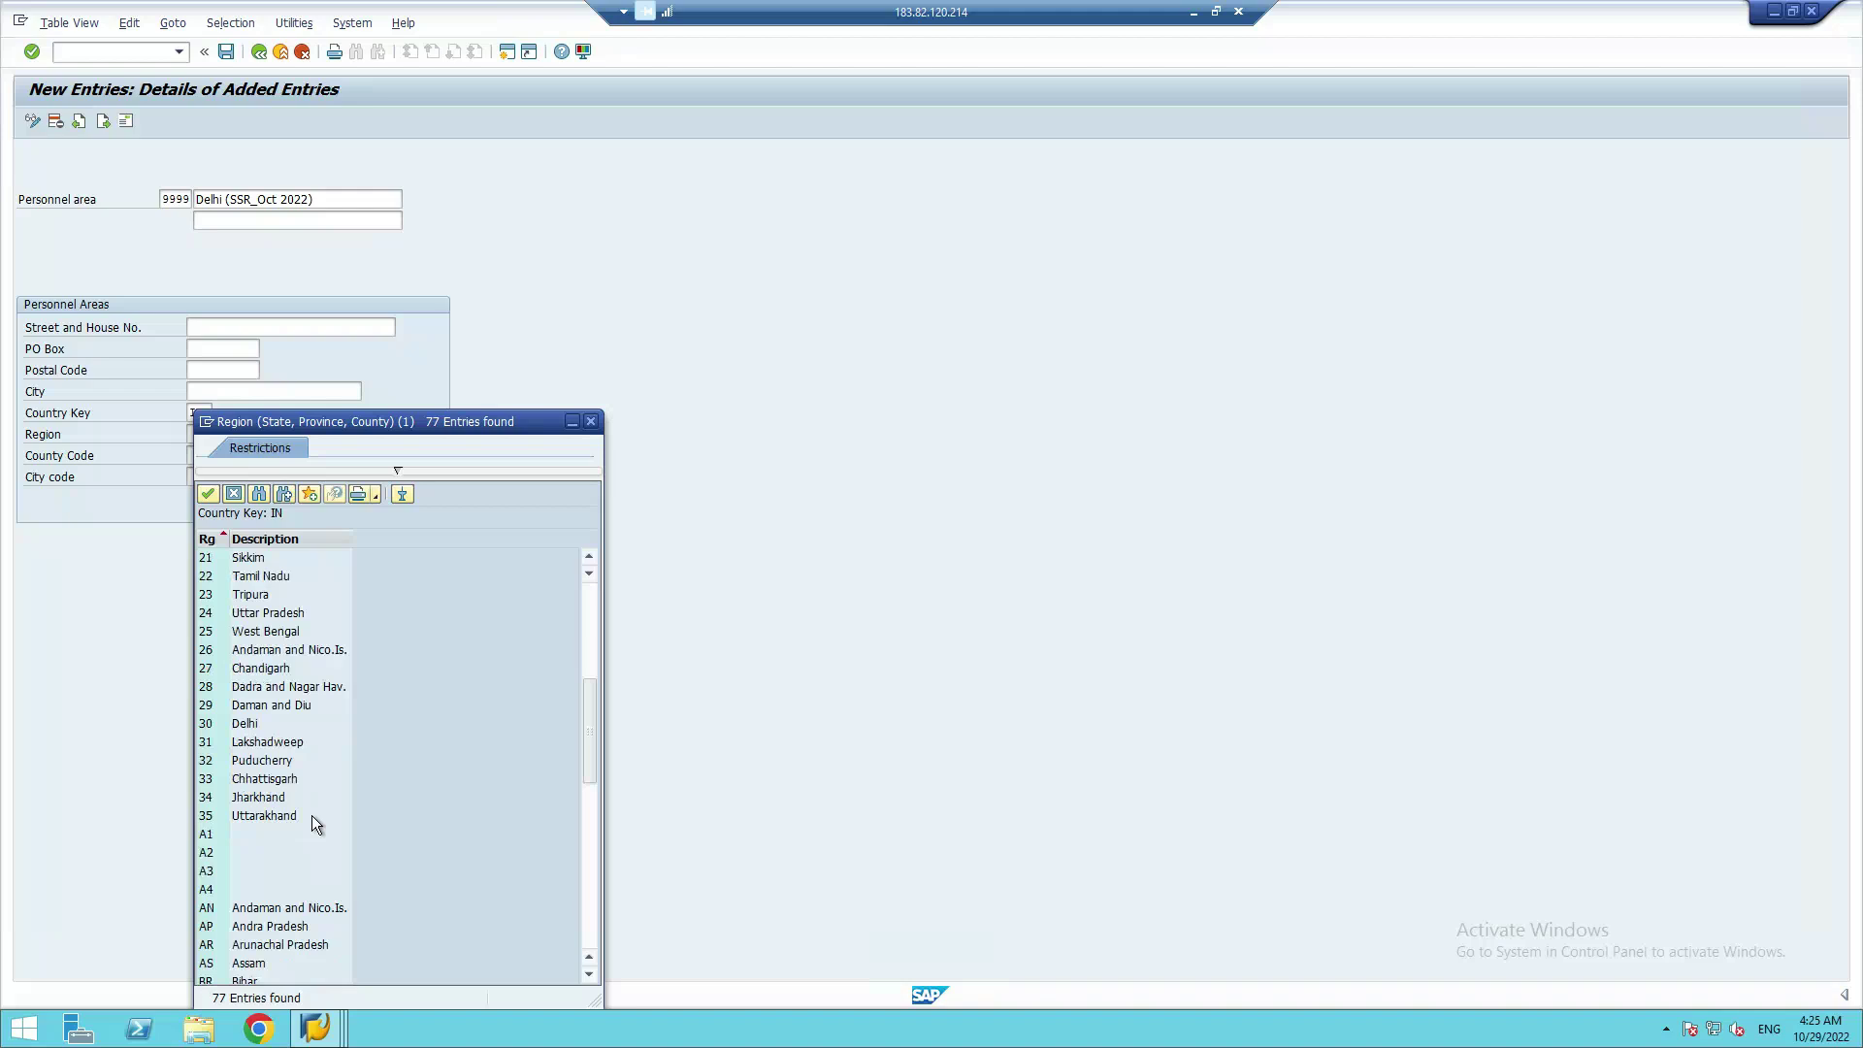
{"action": "scroll", "coordinate": [312, 815], "scroll_direction": "down", "scroll_amount": 6}
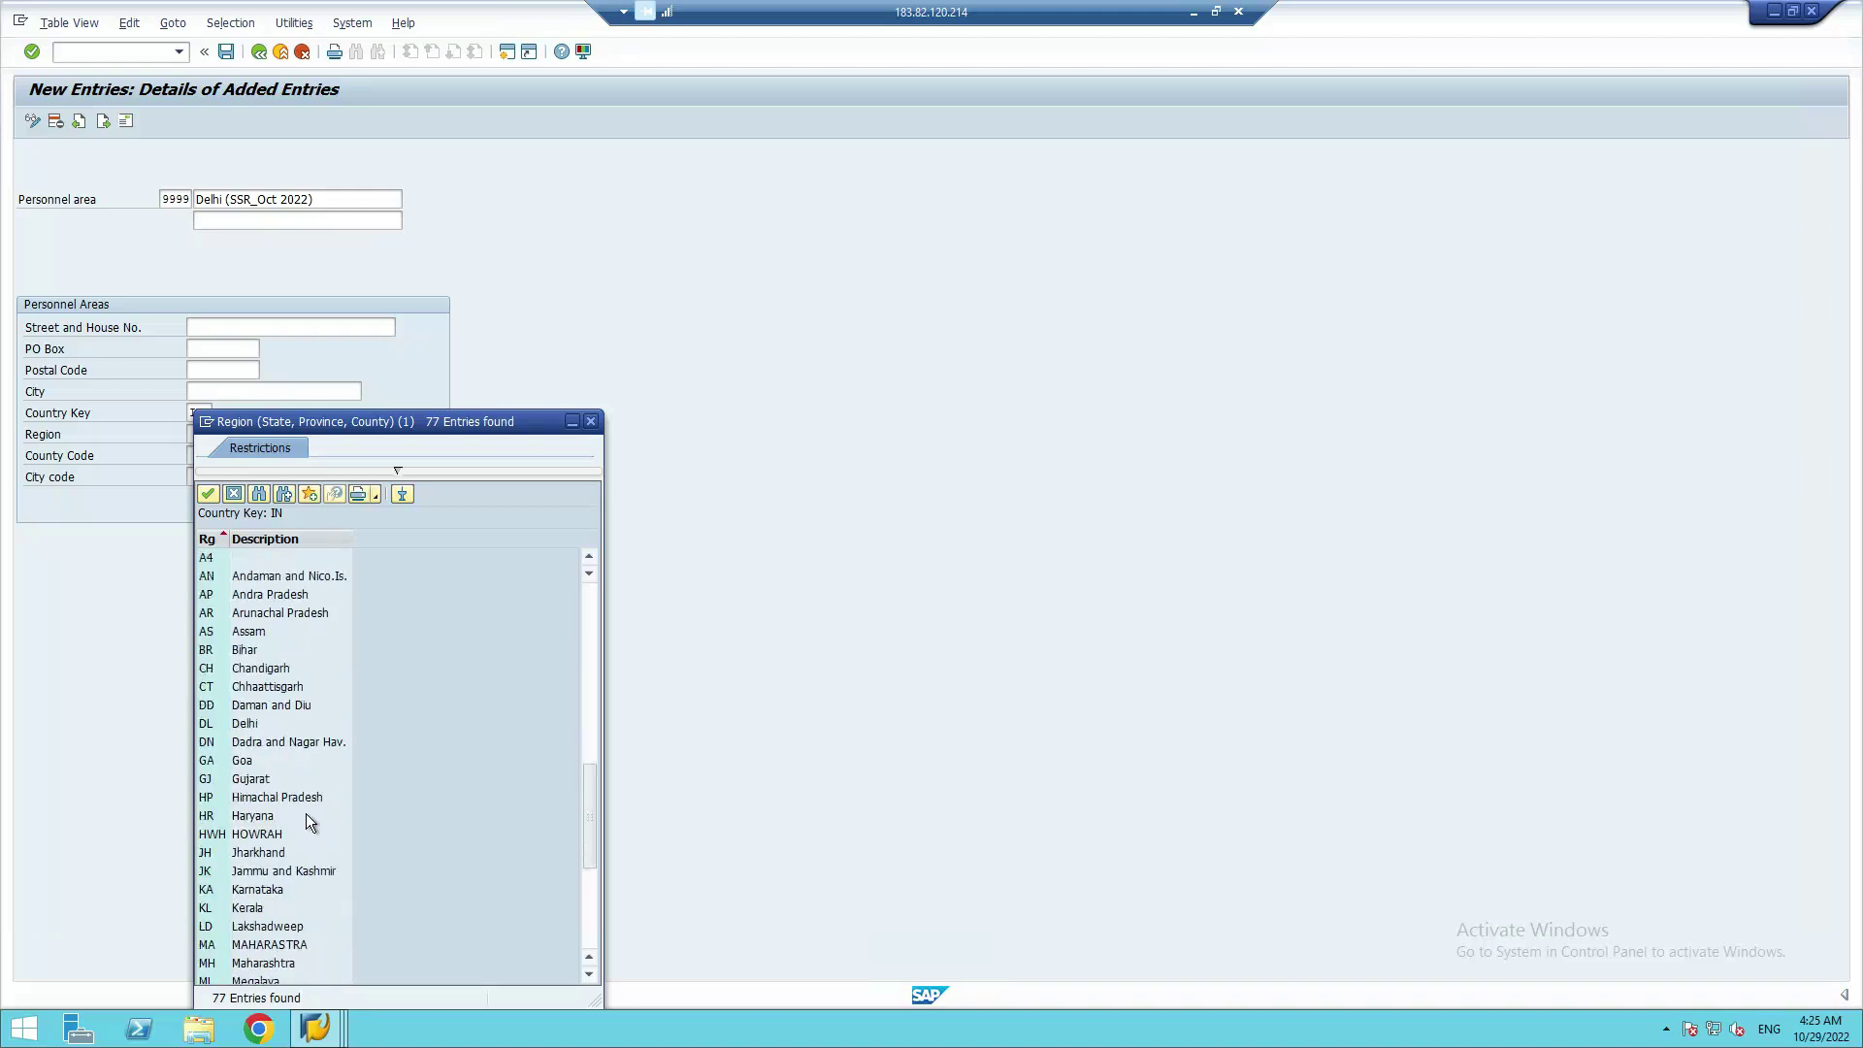
{"action": "double_click", "coordinate": [206, 726]}
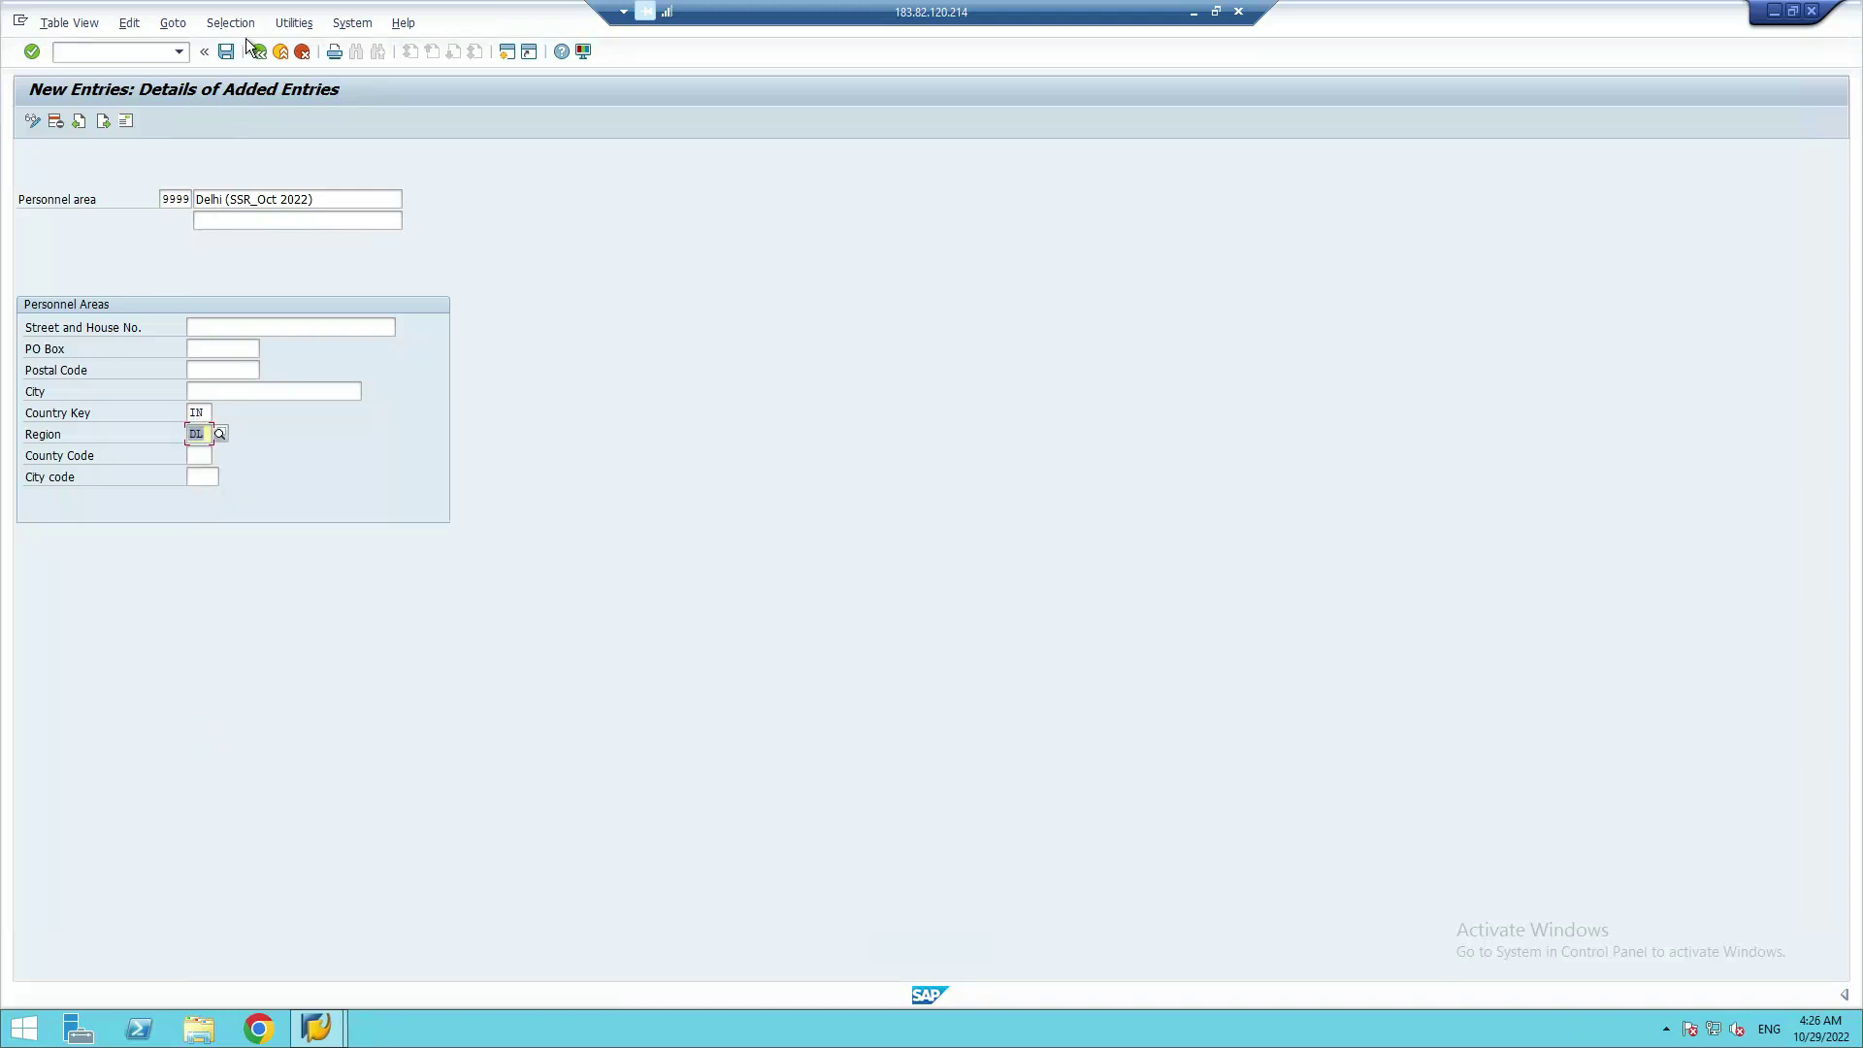
Save personnel area 9999 and fill the Edit Address dialog with Country IN and Region DL
{"action": "left_click", "coordinate": [32, 52]}
{"action": "left_click", "coordinate": [226, 52]}
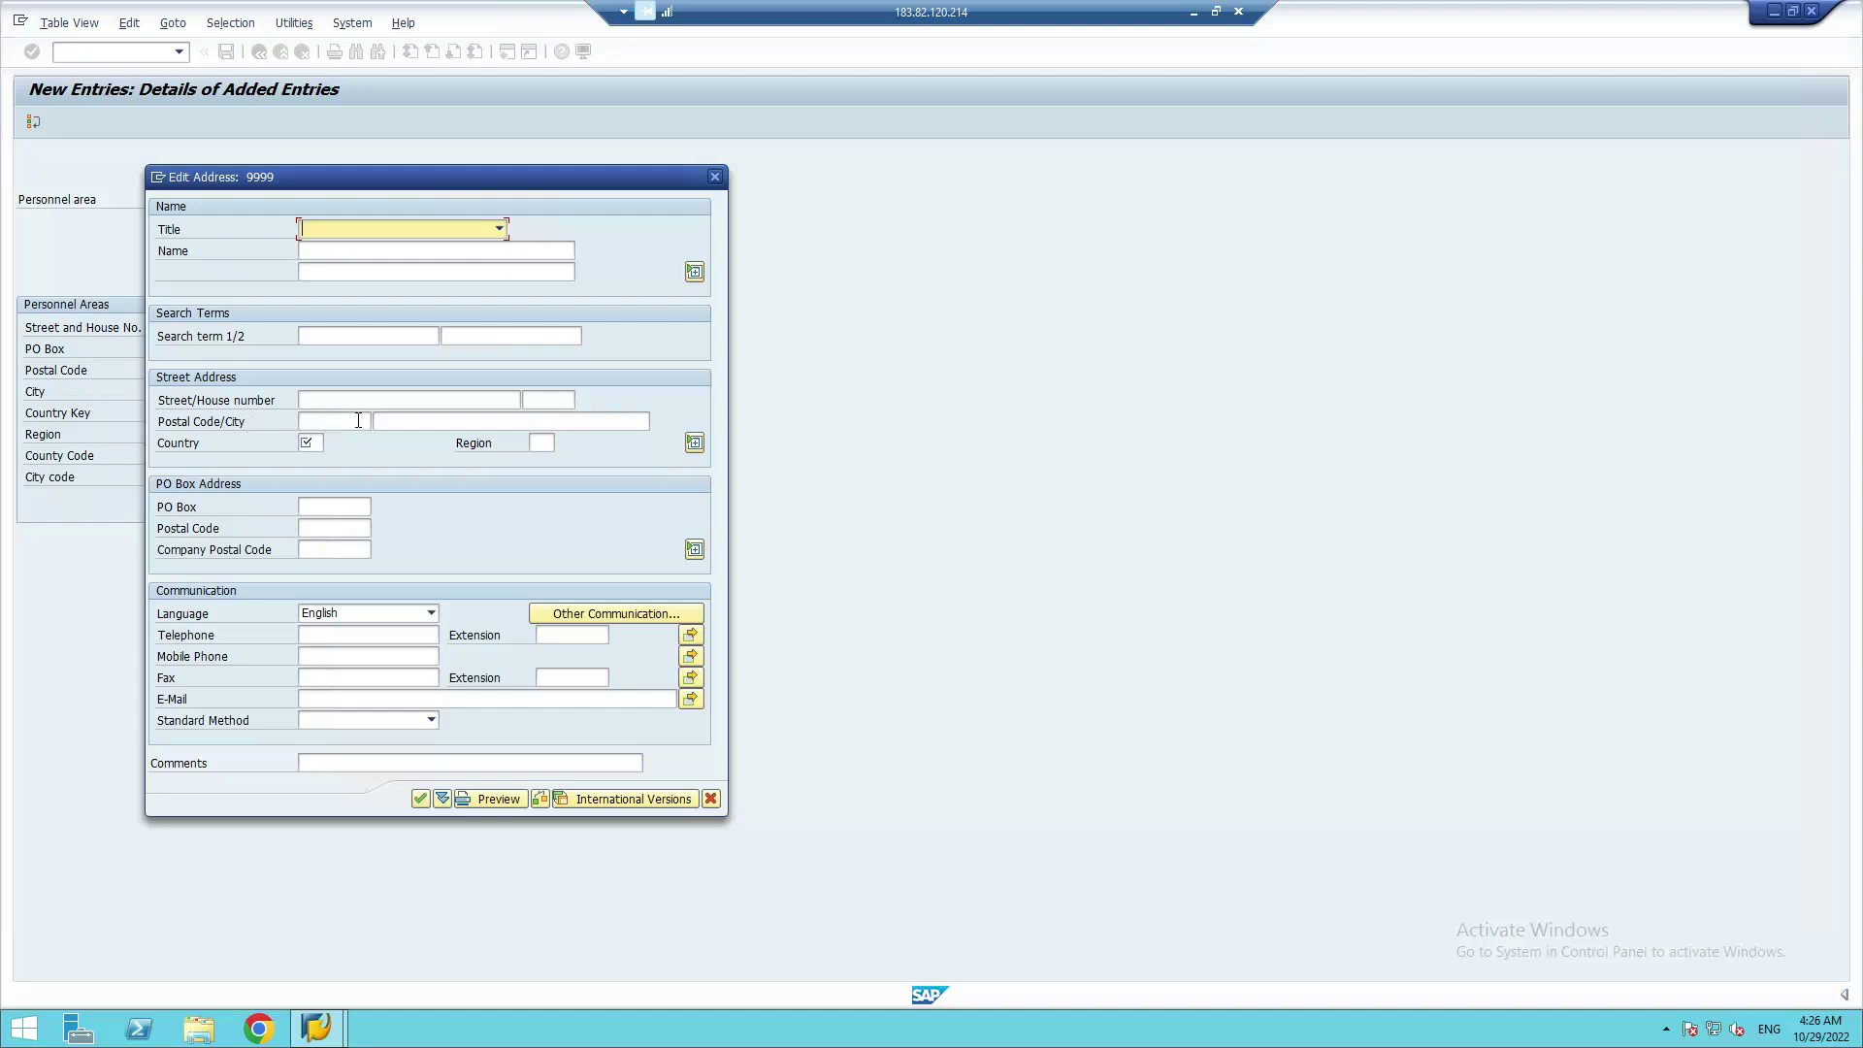
{"action": "left_click", "coordinate": [308, 442]}
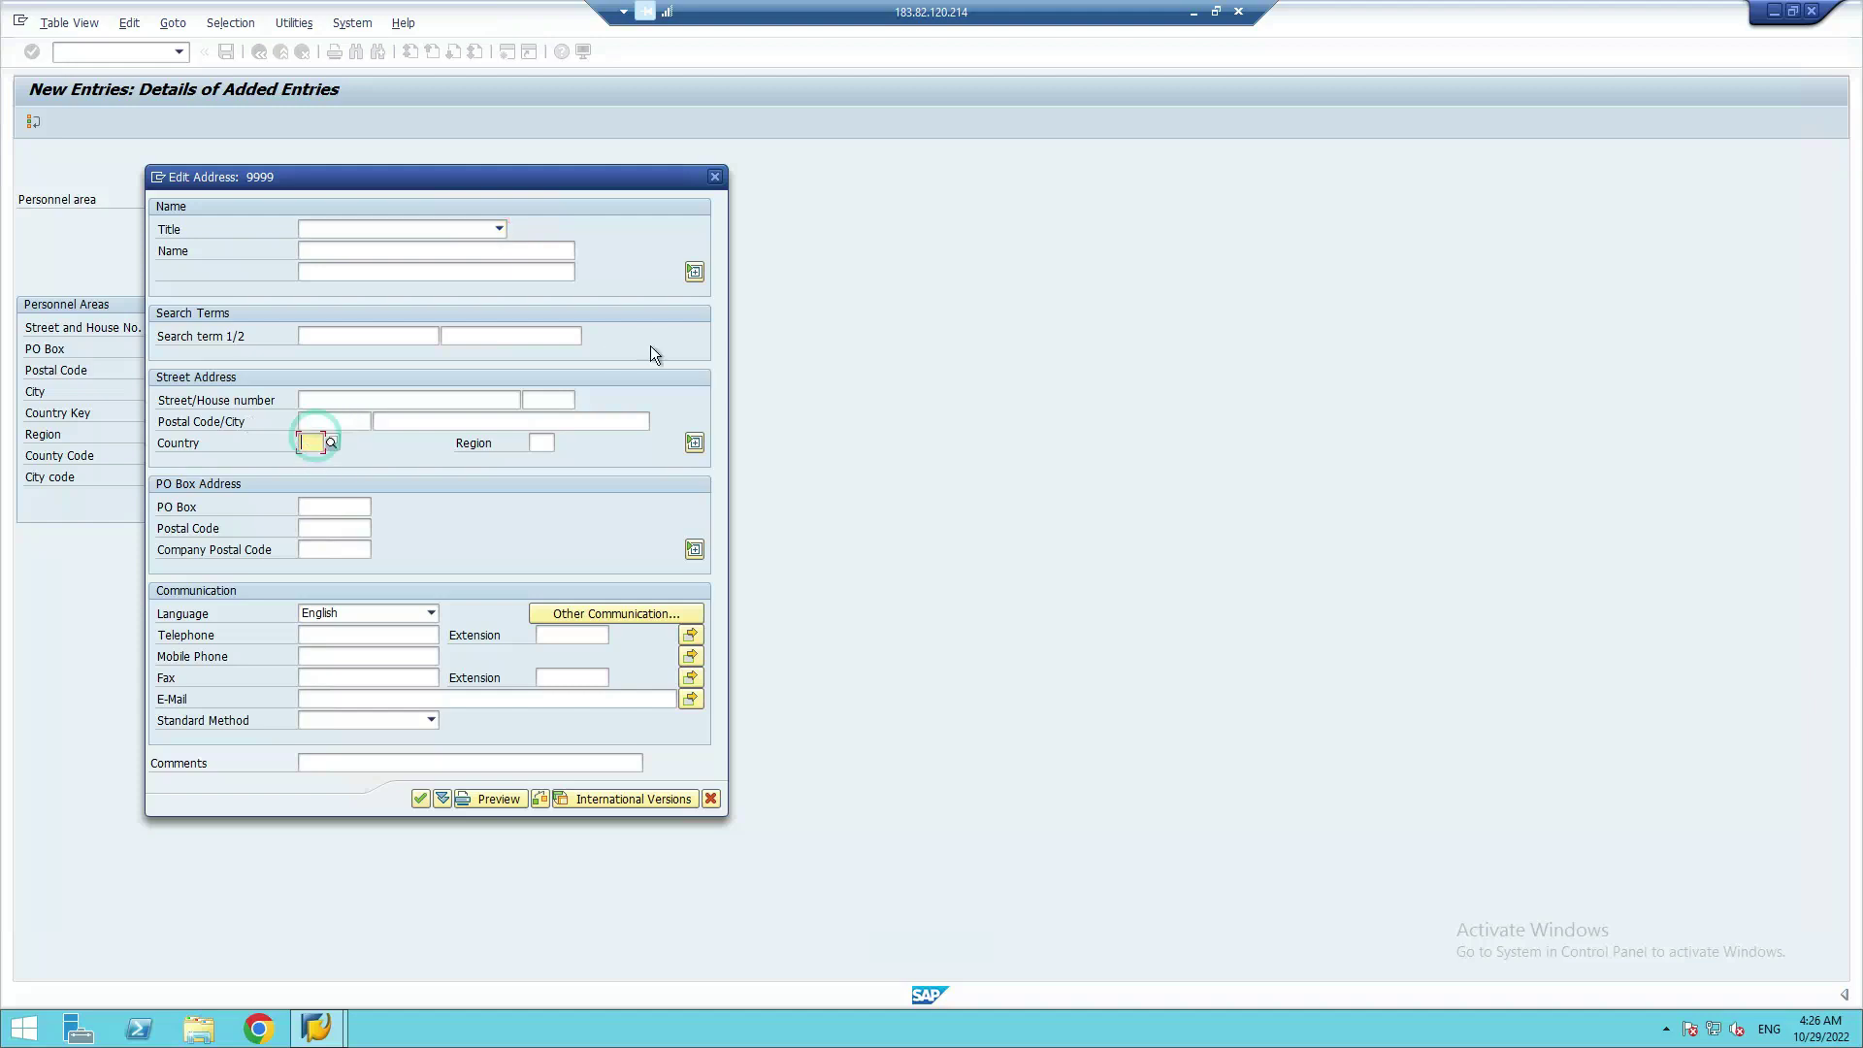
{"action": "type", "text": "IN"}
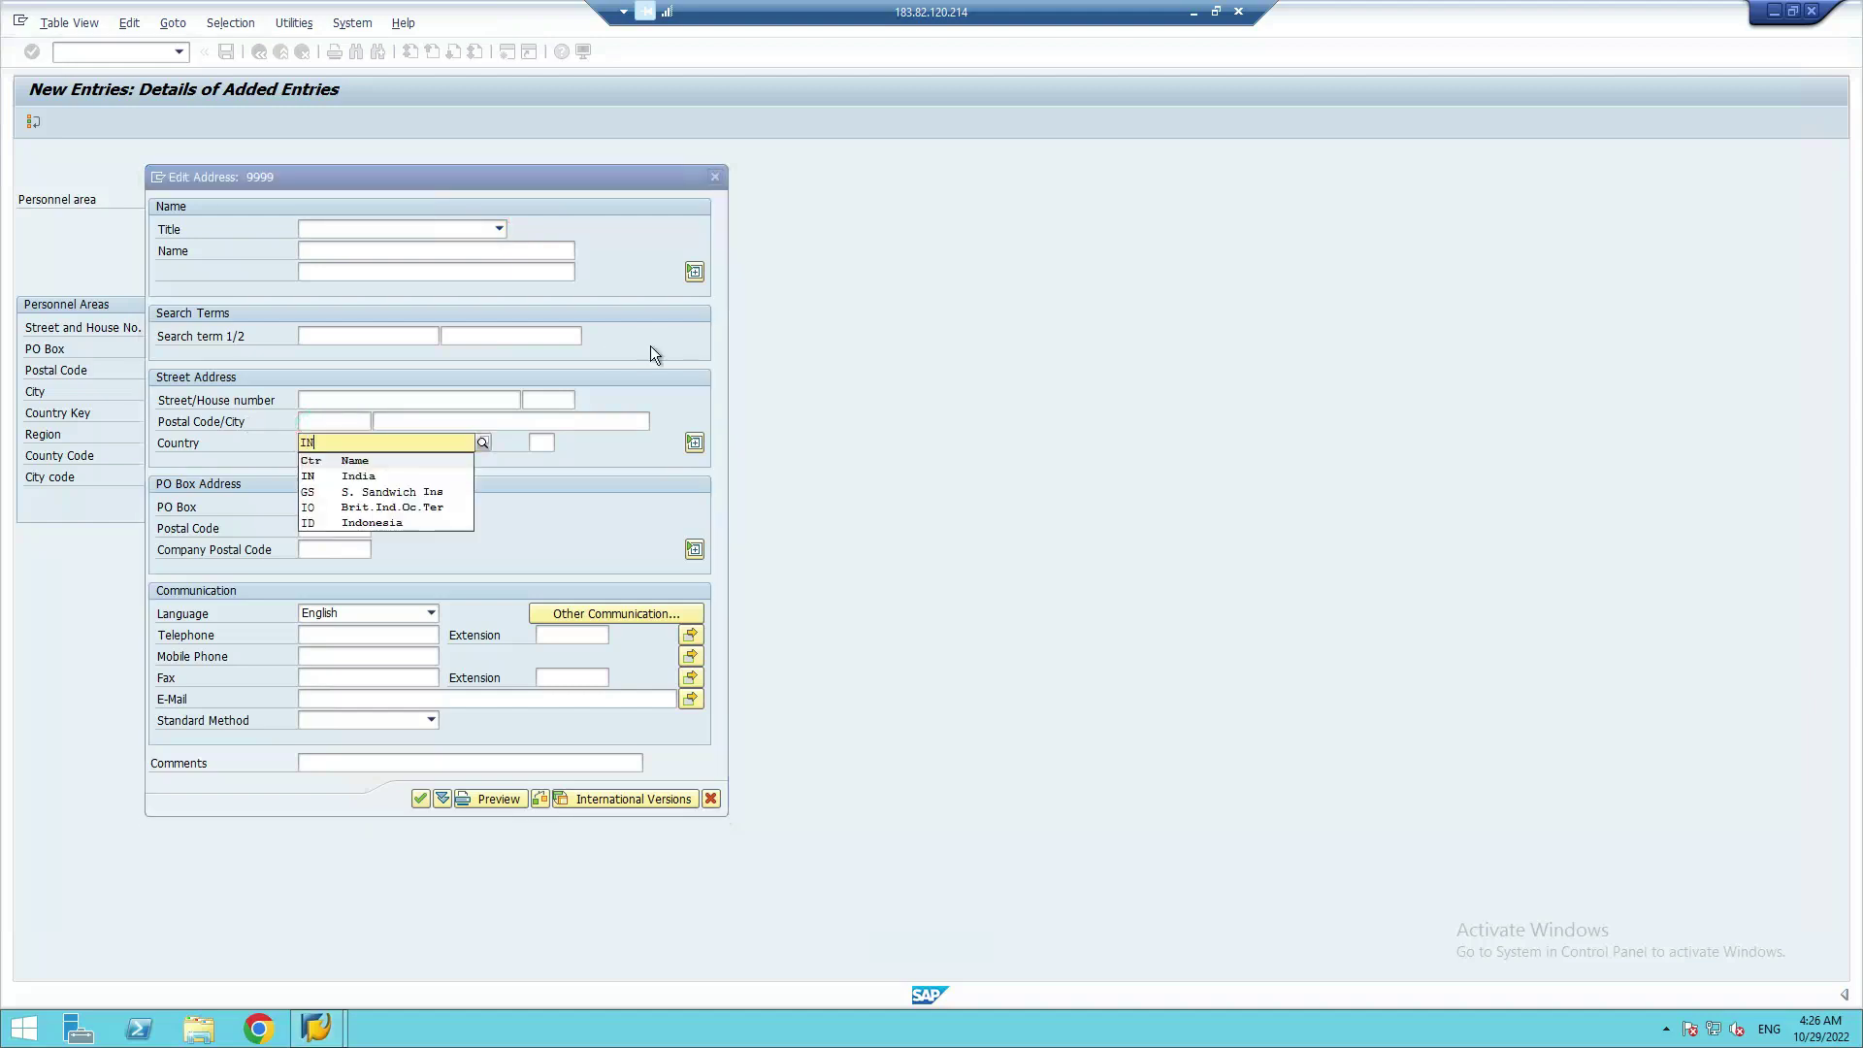
{"action": "left_click", "coordinate": [310, 475]}
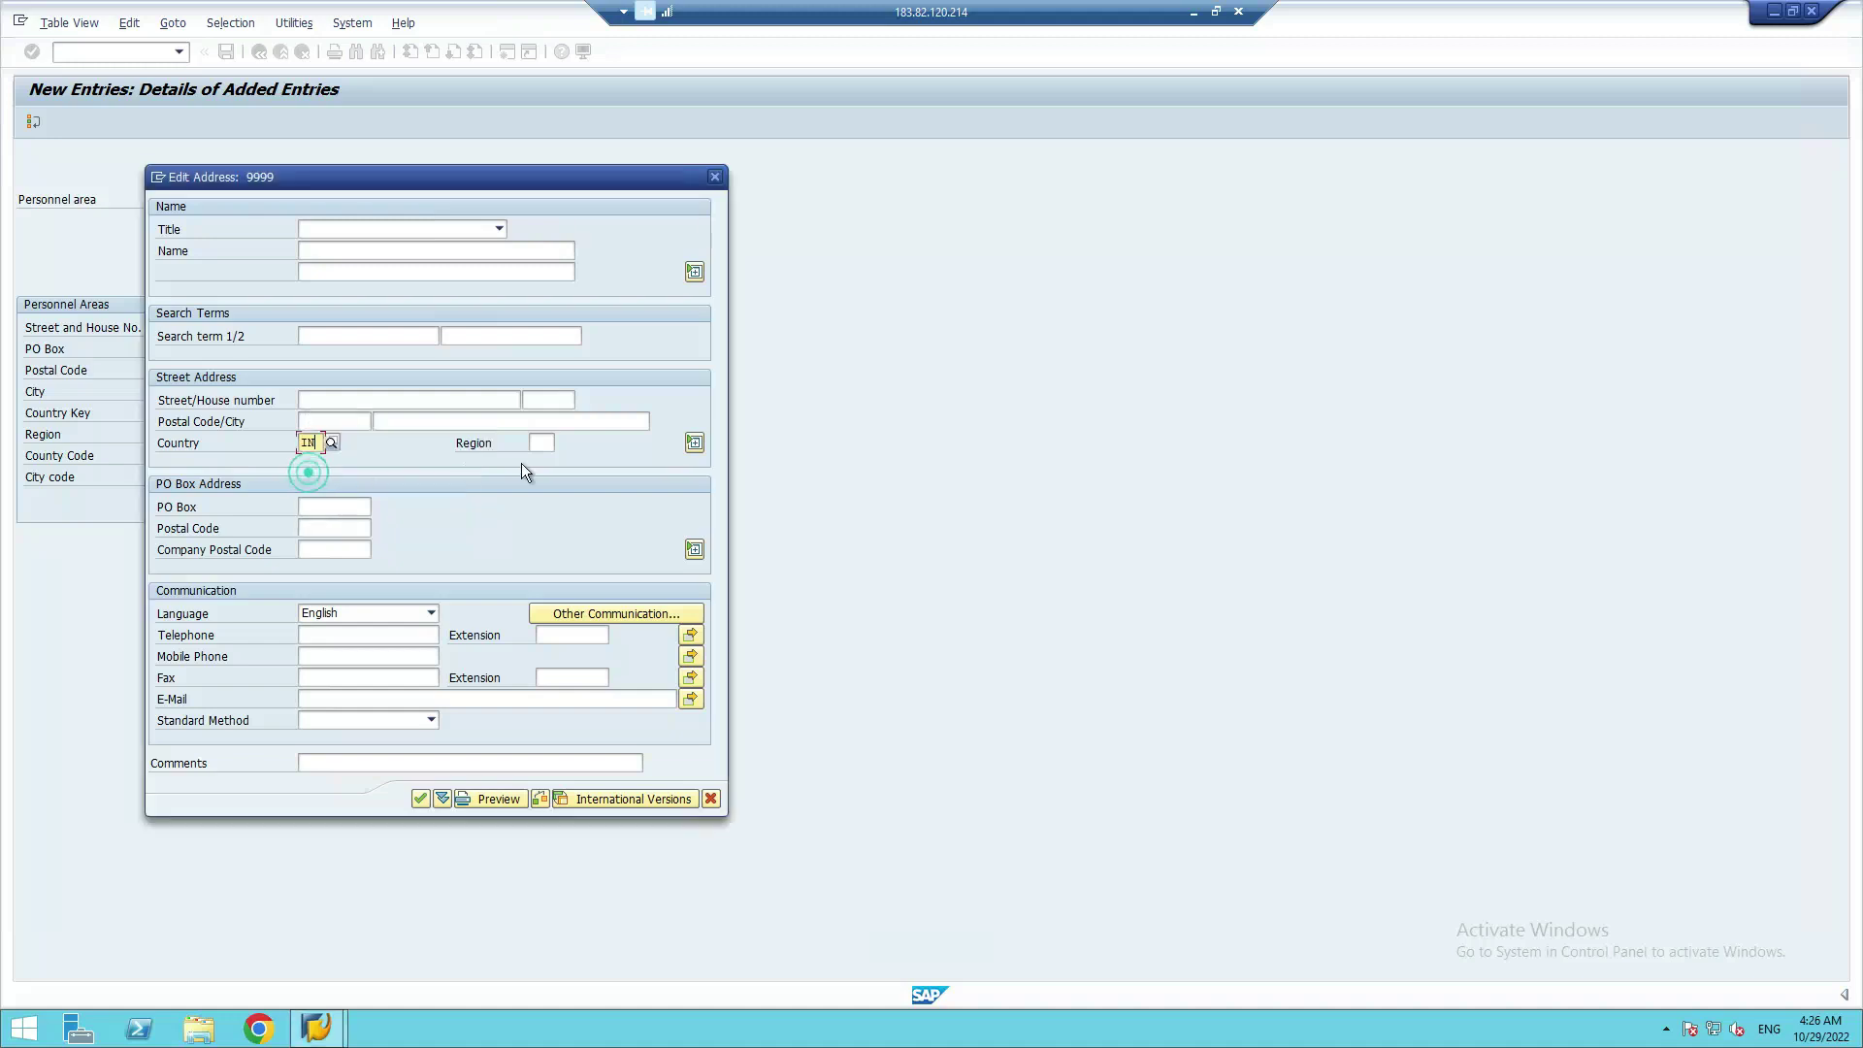
{"action": "left_click", "coordinate": [546, 442]}
{"action": "type", "text": "DL"}
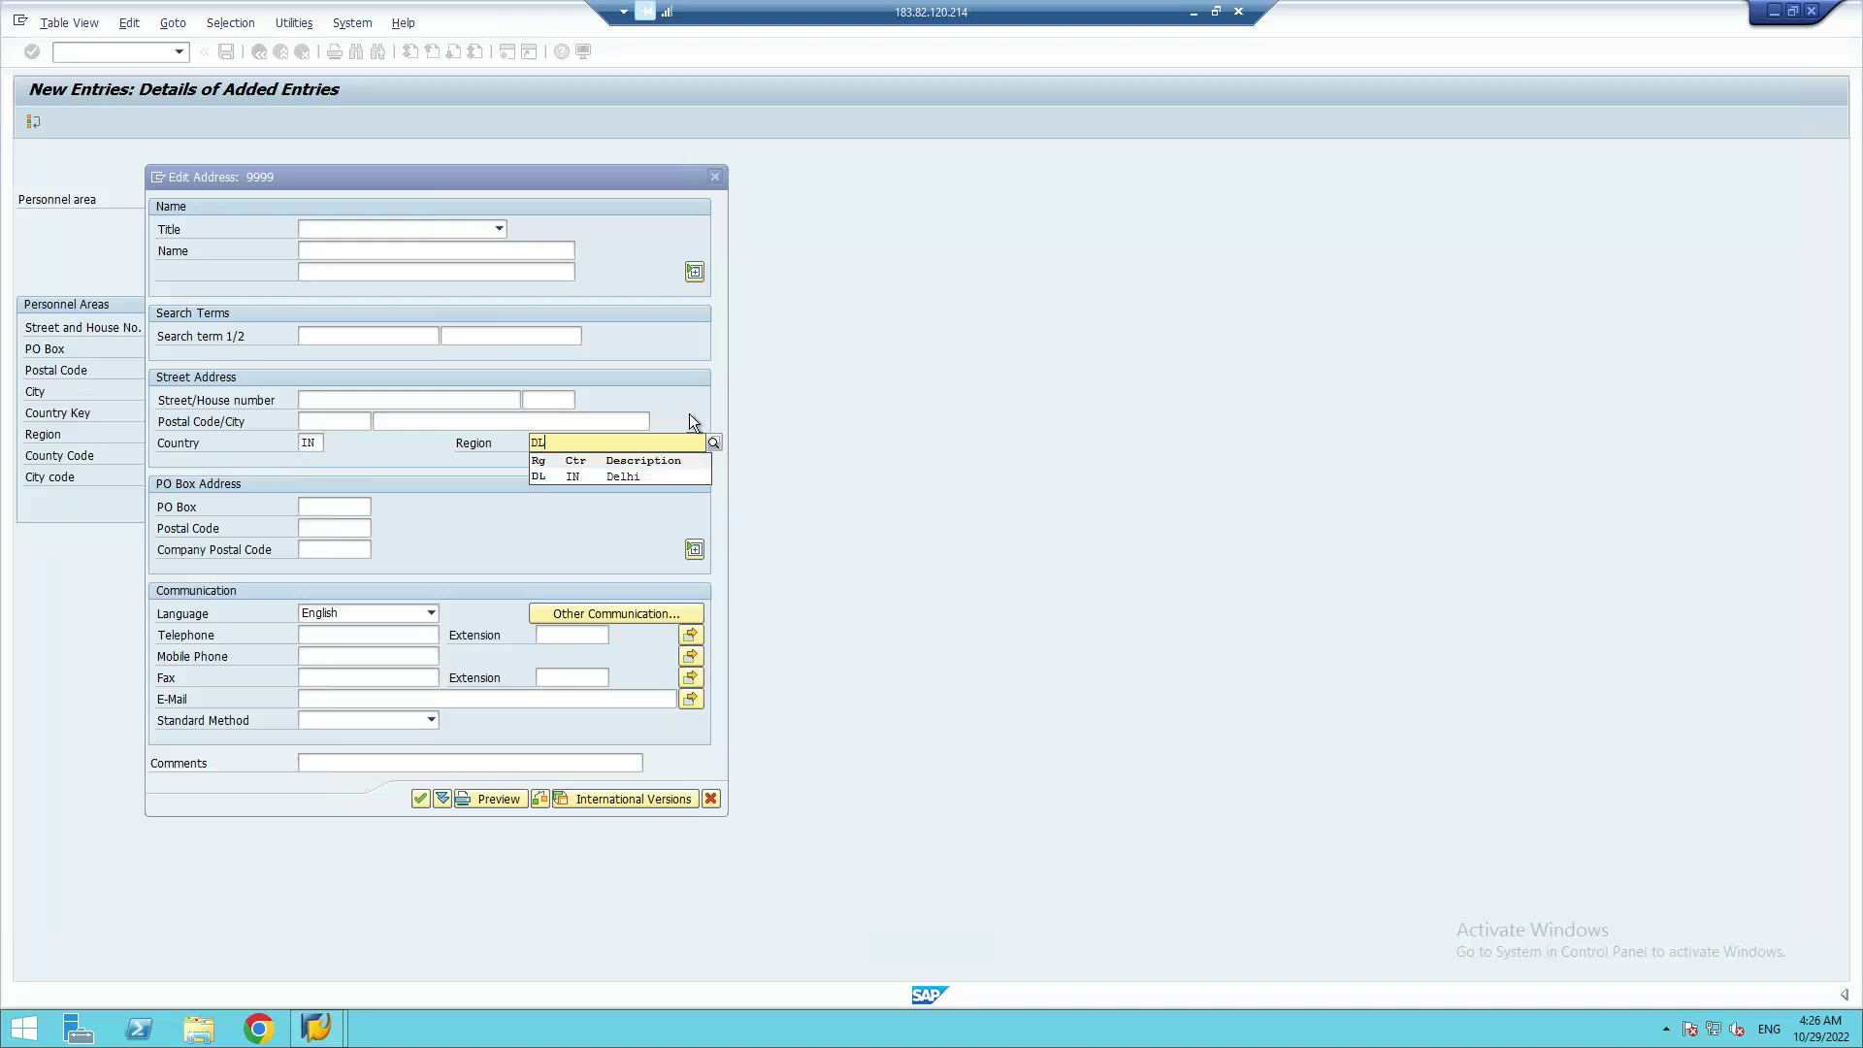
{"action": "left_click", "coordinate": [537, 474]}
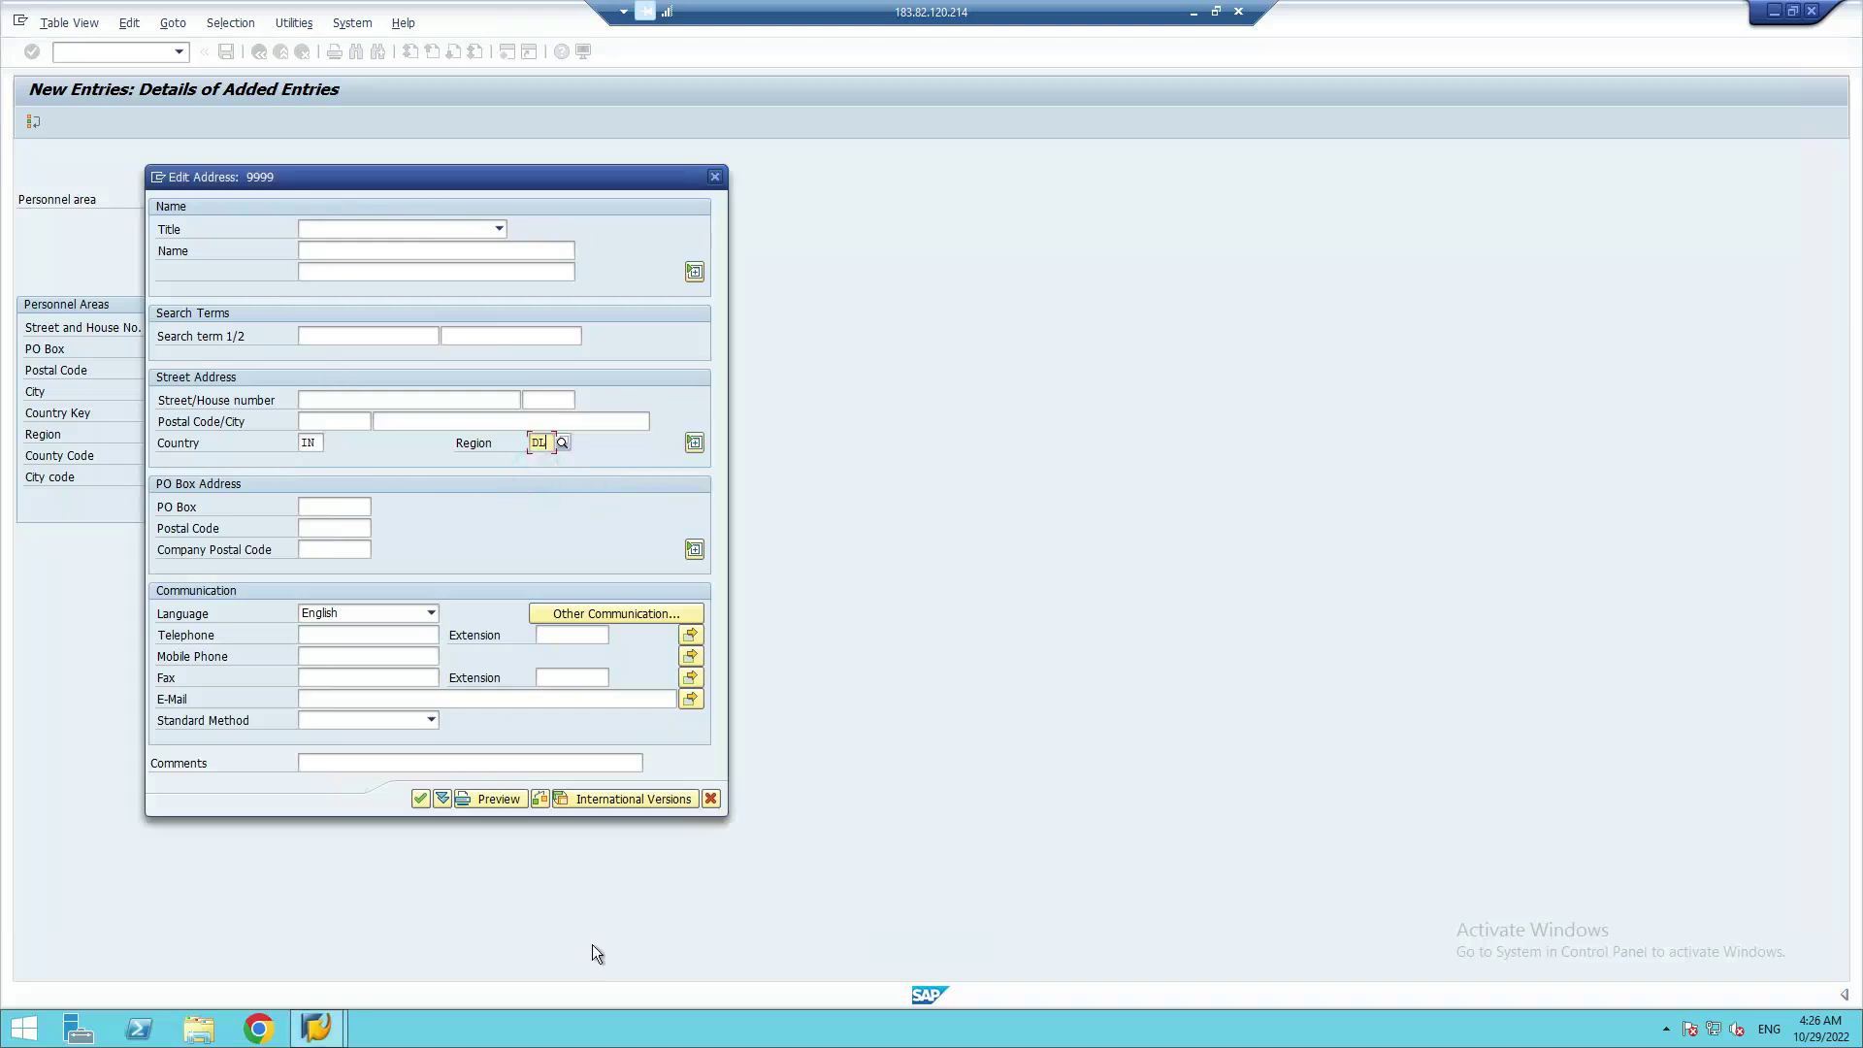
Confirm the address and customizing request, then return to the Personnel Areas overview
{"action": "left_click", "coordinate": [421, 798]}
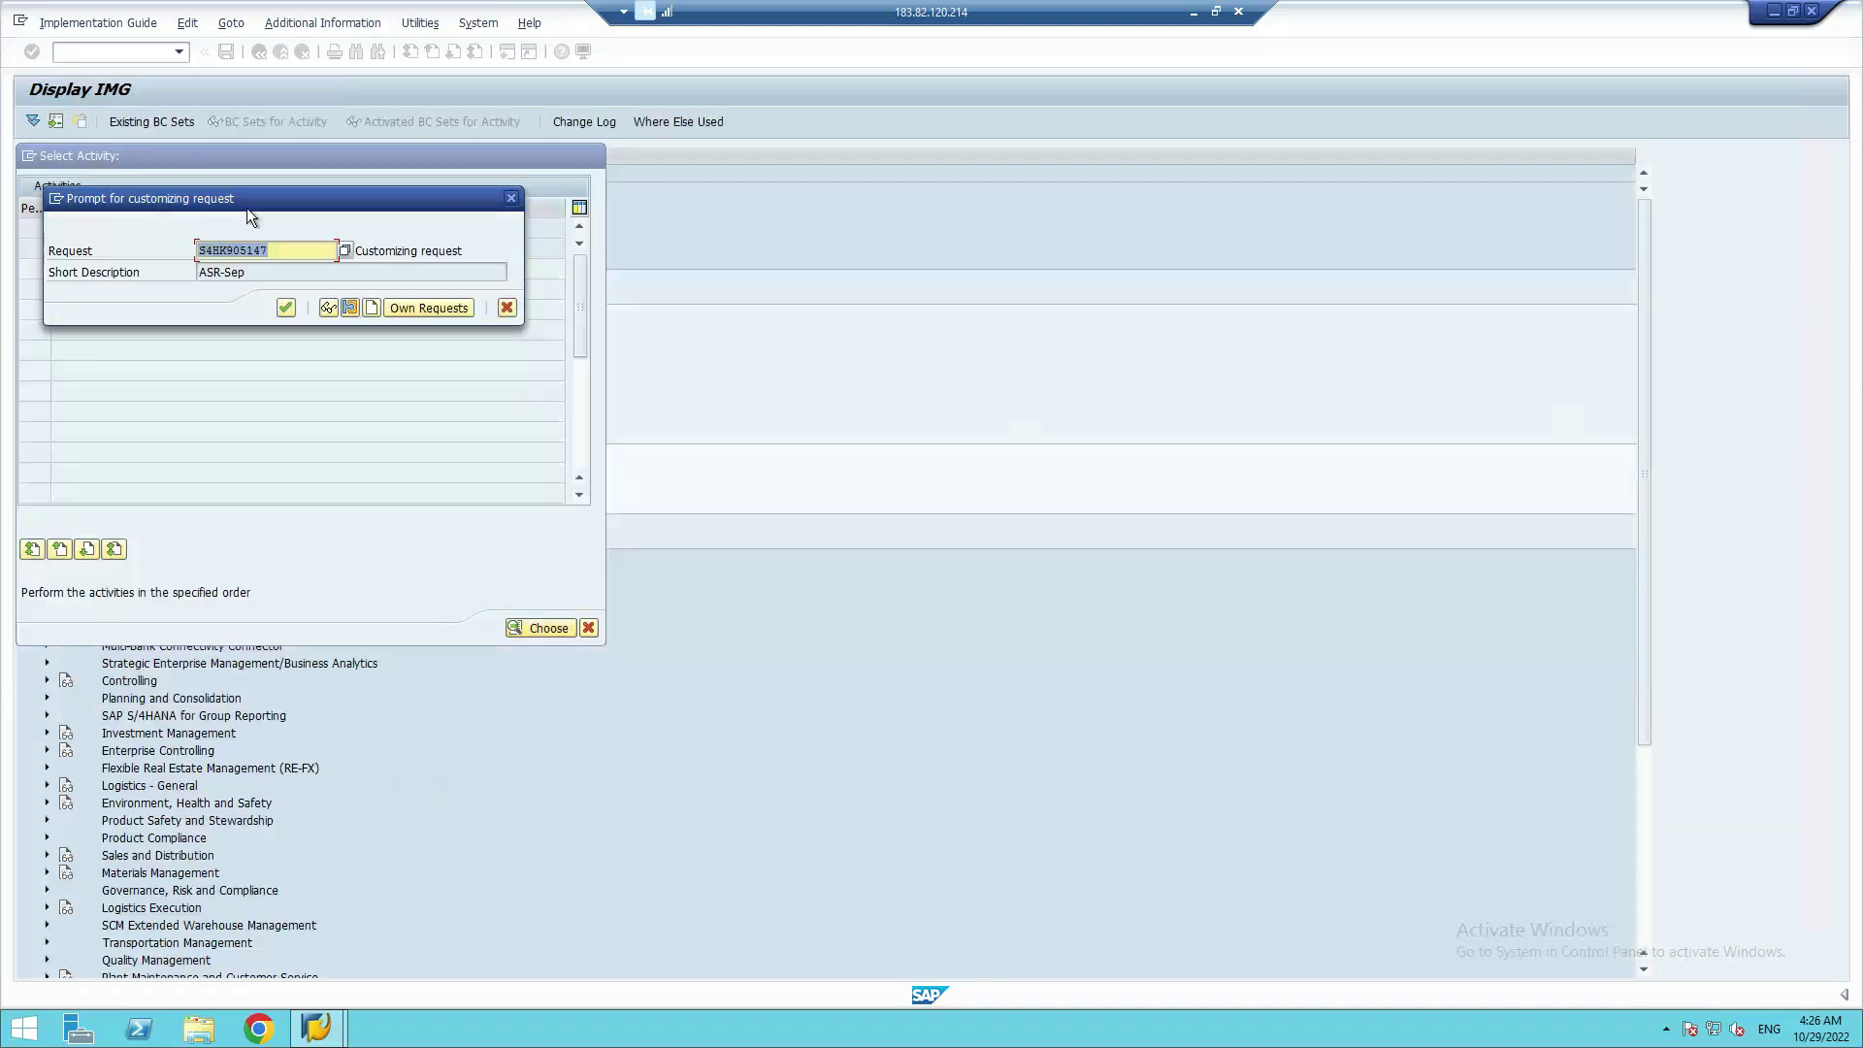
{"action": "left_click", "coordinate": [286, 308]}
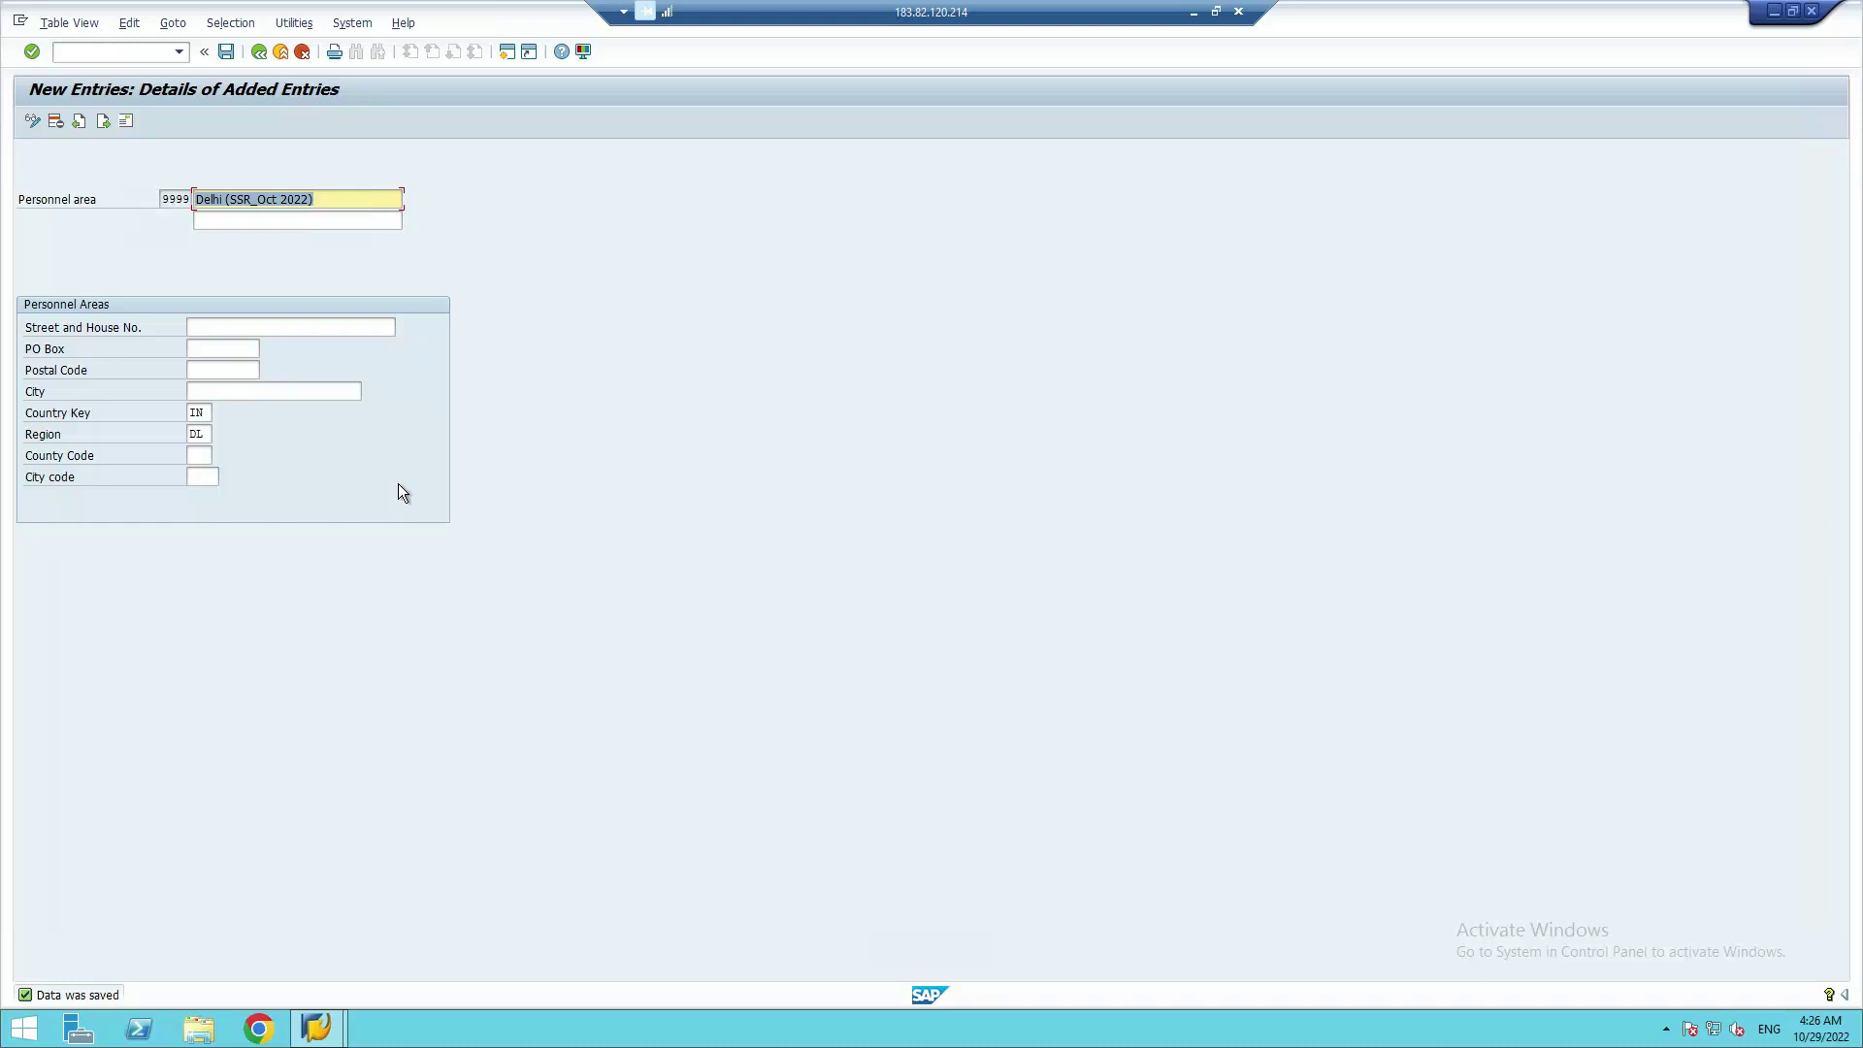
{"action": "left_click", "coordinate": [259, 56]}
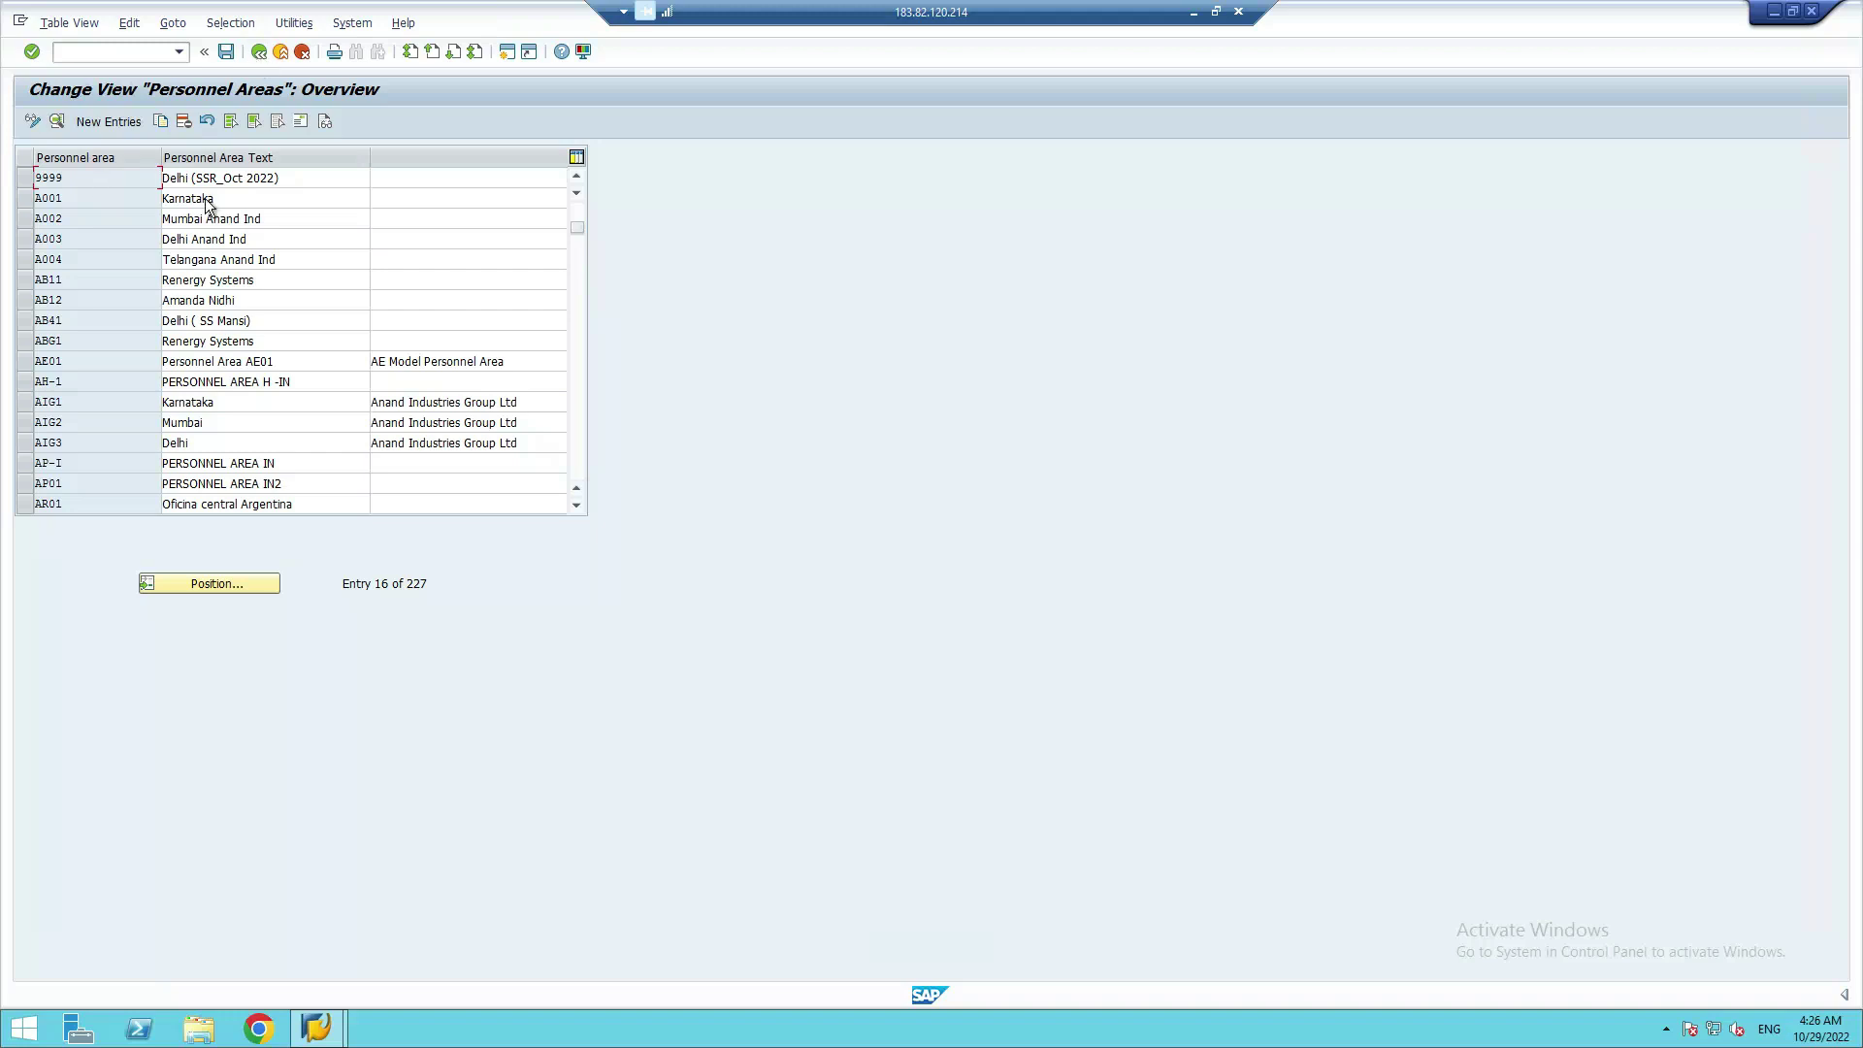
{"action": "left_click", "coordinate": [44, 178]}
{"action": "scroll", "coordinate": [120, 348], "scroll_direction": "down", "scroll_amount": 3}
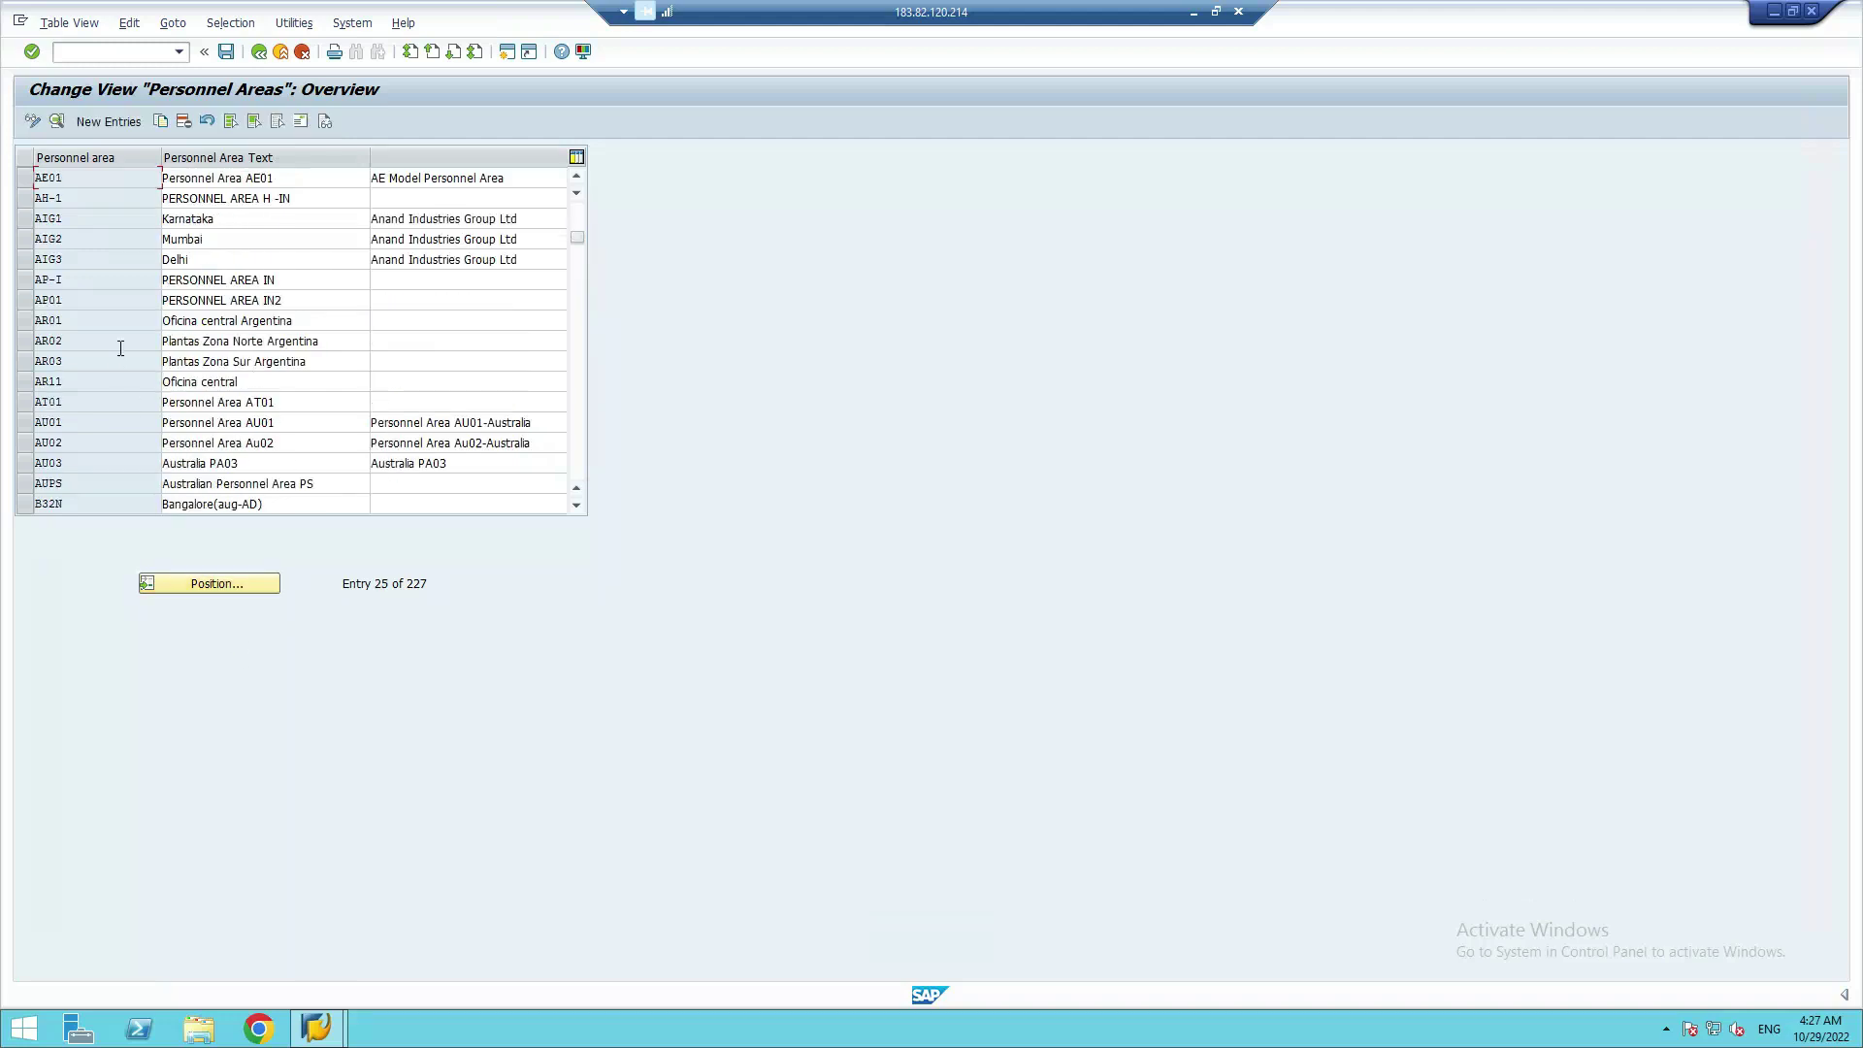
{"action": "scroll", "coordinate": [126, 495], "scroll_direction": "down", "scroll_amount": 1}
{"action": "scroll", "coordinate": [93, 380], "scroll_direction": "up", "scroll_amount": 9}
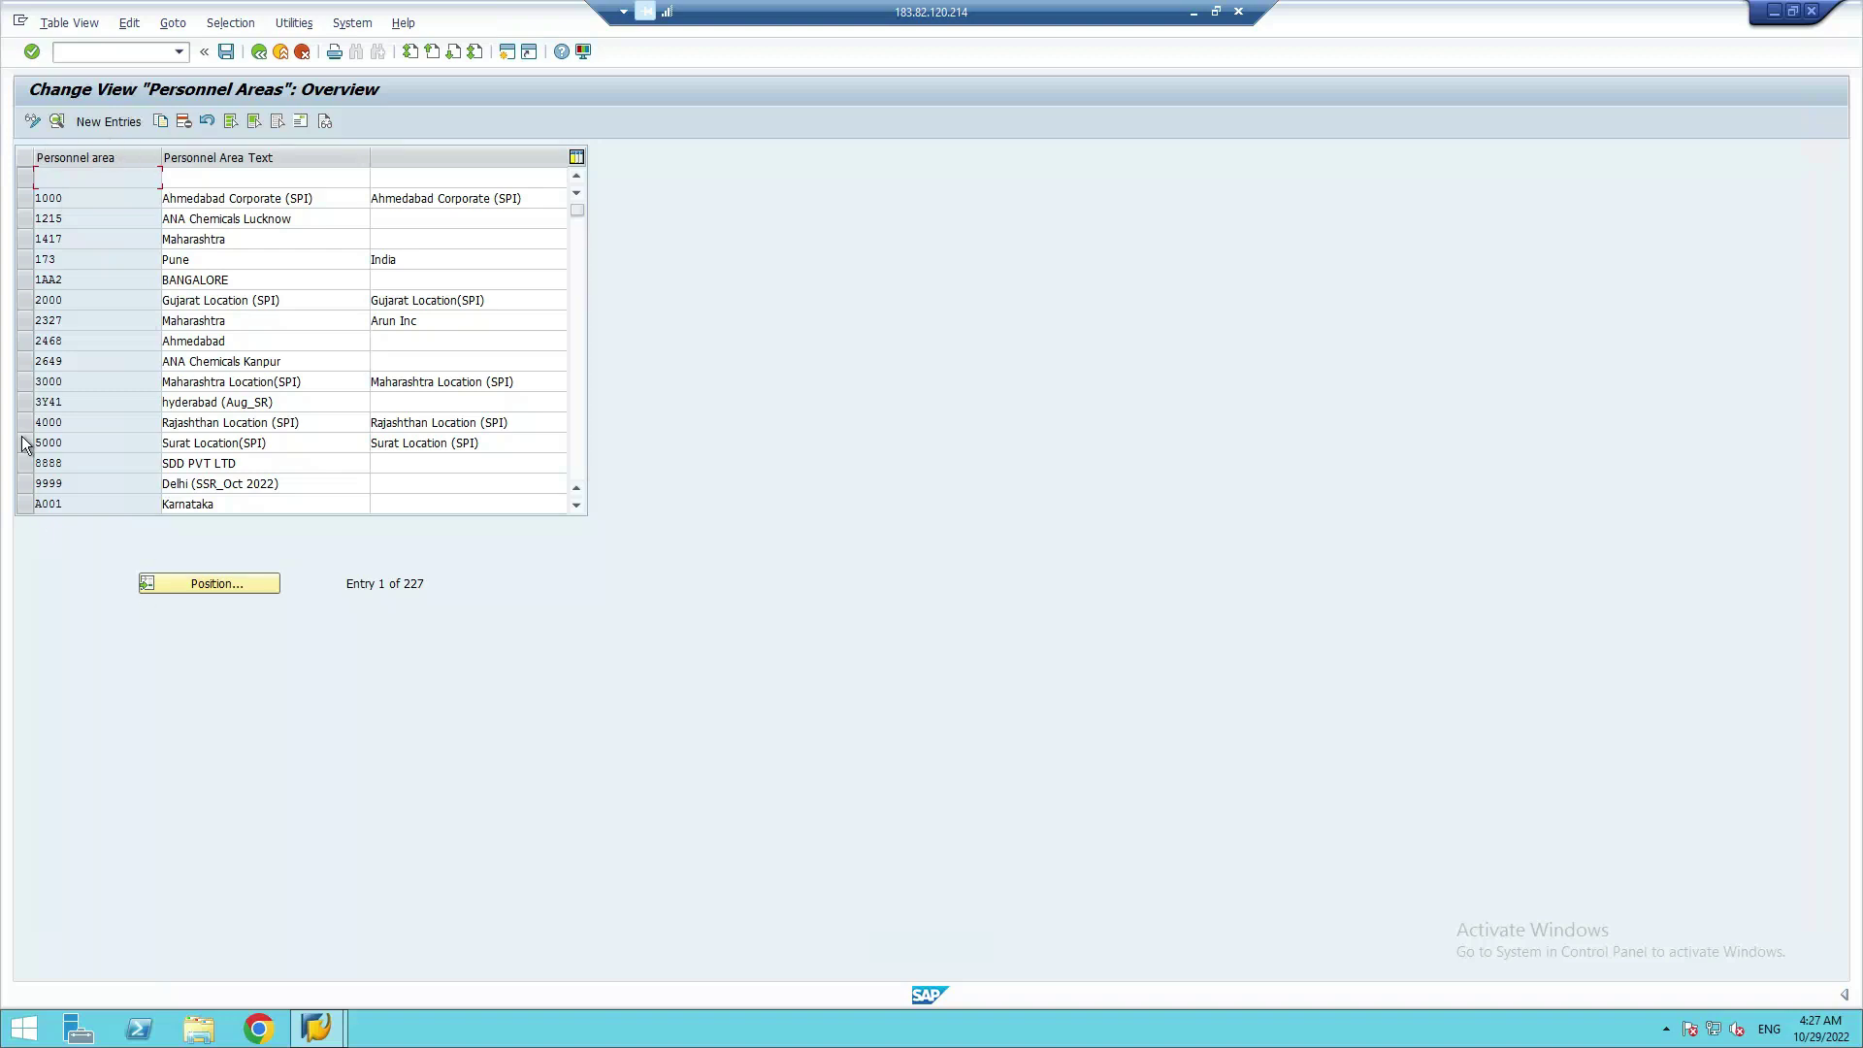
Reposition the Personnel Areas overview to start at personnel area 1989
{"action": "left_click", "coordinate": [222, 584]}
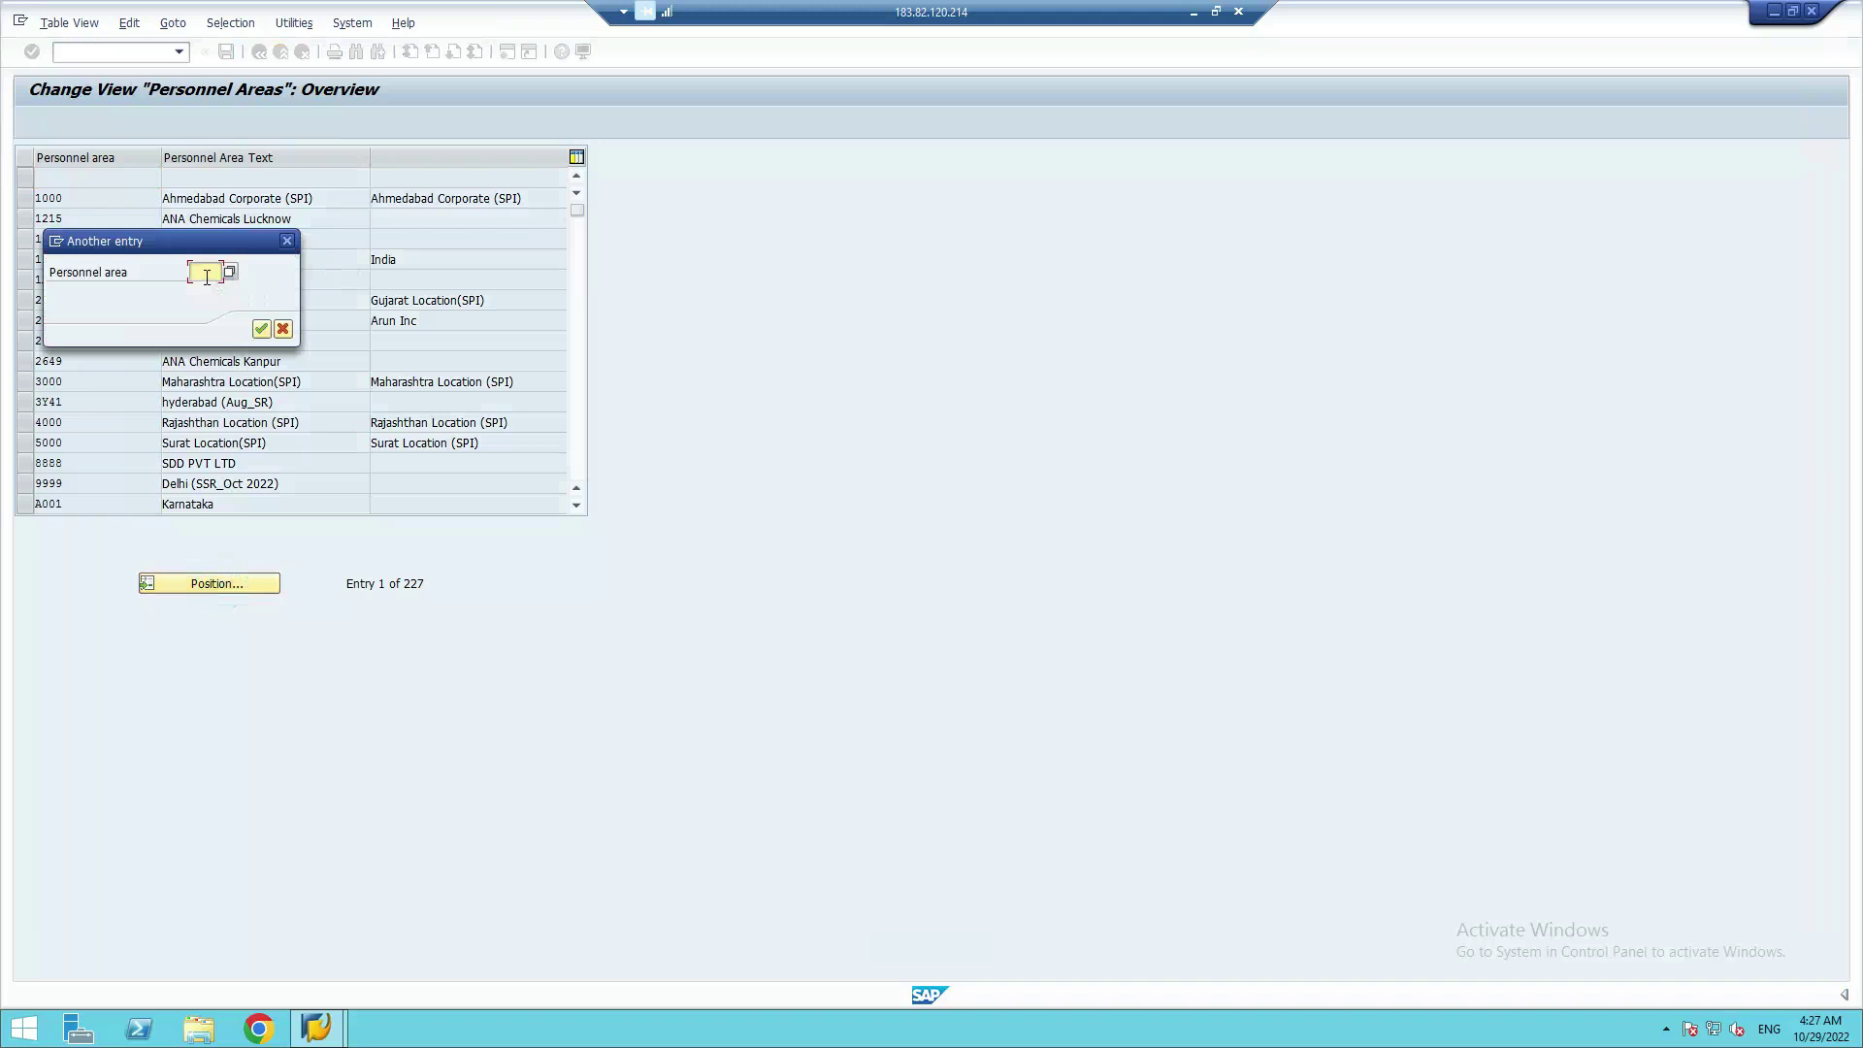
{"action": "left_click", "coordinate": [207, 274]}
{"action": "type", "text": "1989"}
{"action": "left_click", "coordinate": [261, 330]}
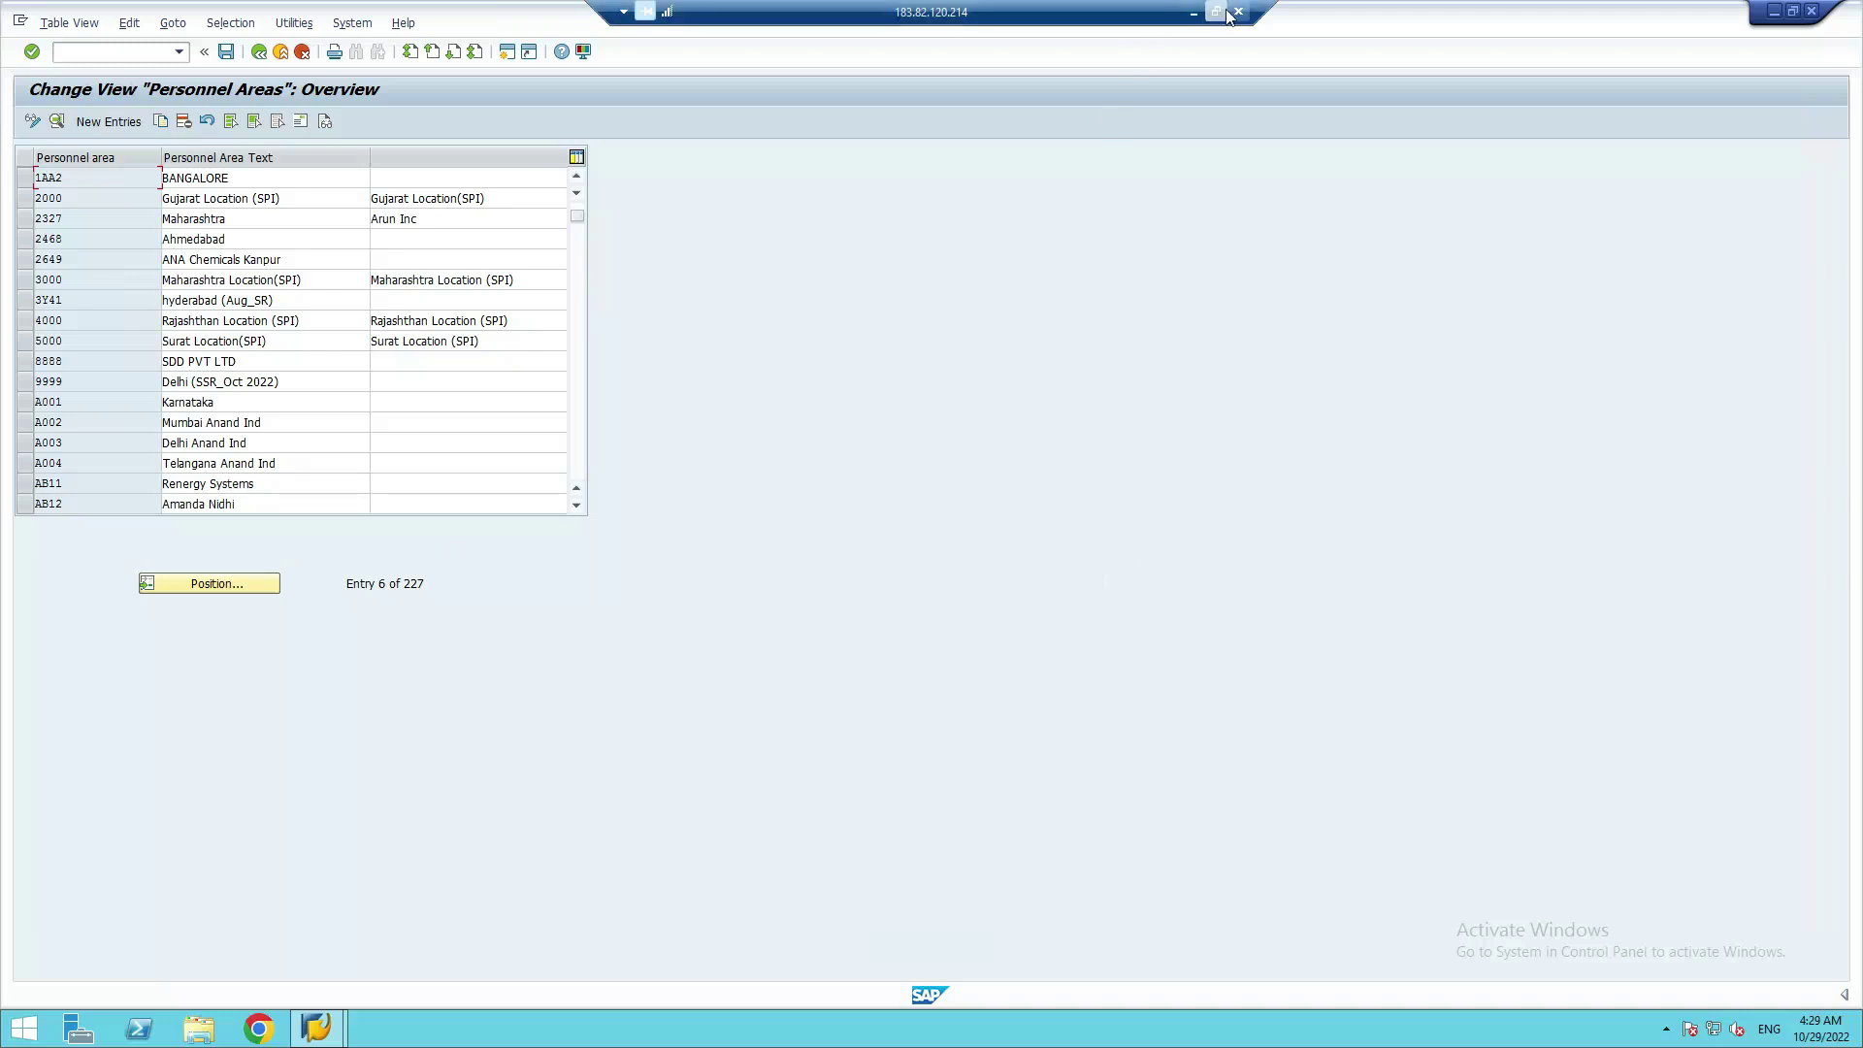
Minimize the remote SAP session and scroll the spreadsheet down to the blueprint table
{"action": "left_click", "coordinate": [1194, 11]}
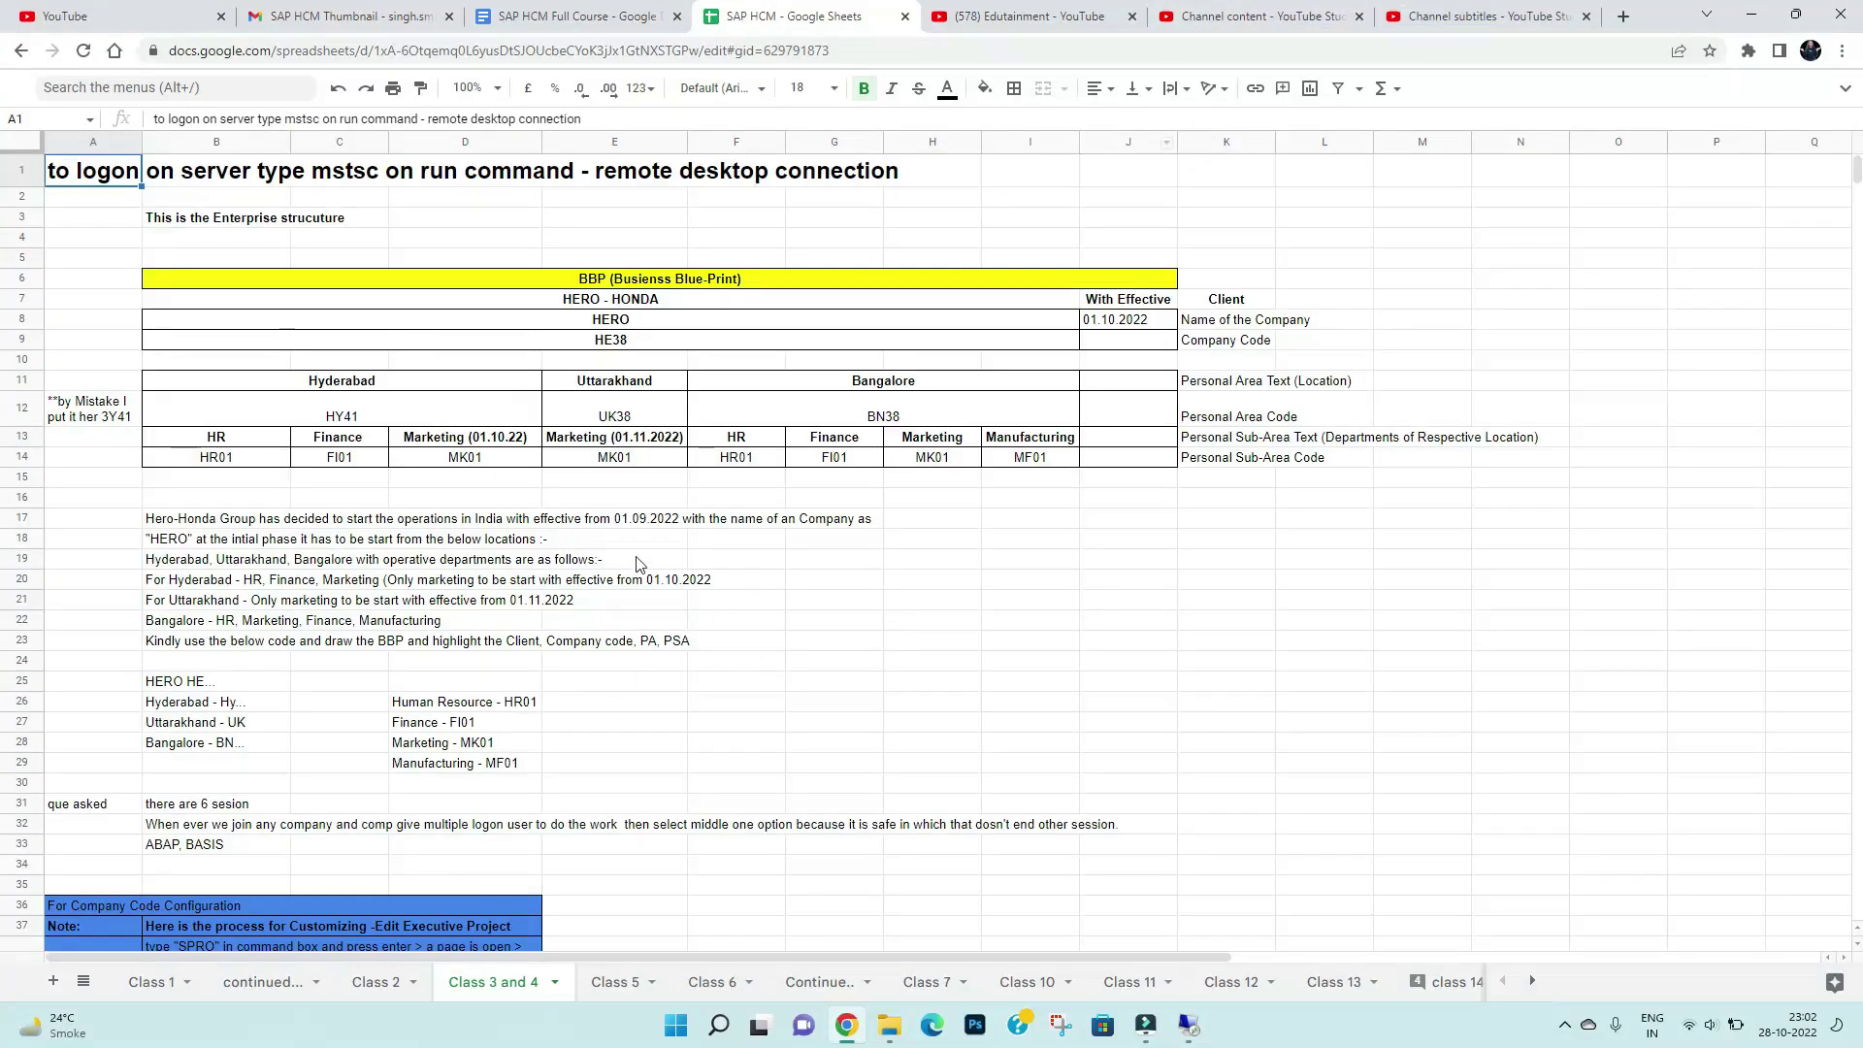
{"action": "scroll", "coordinate": [638, 563], "scroll_direction": "down", "scroll_amount": 8}
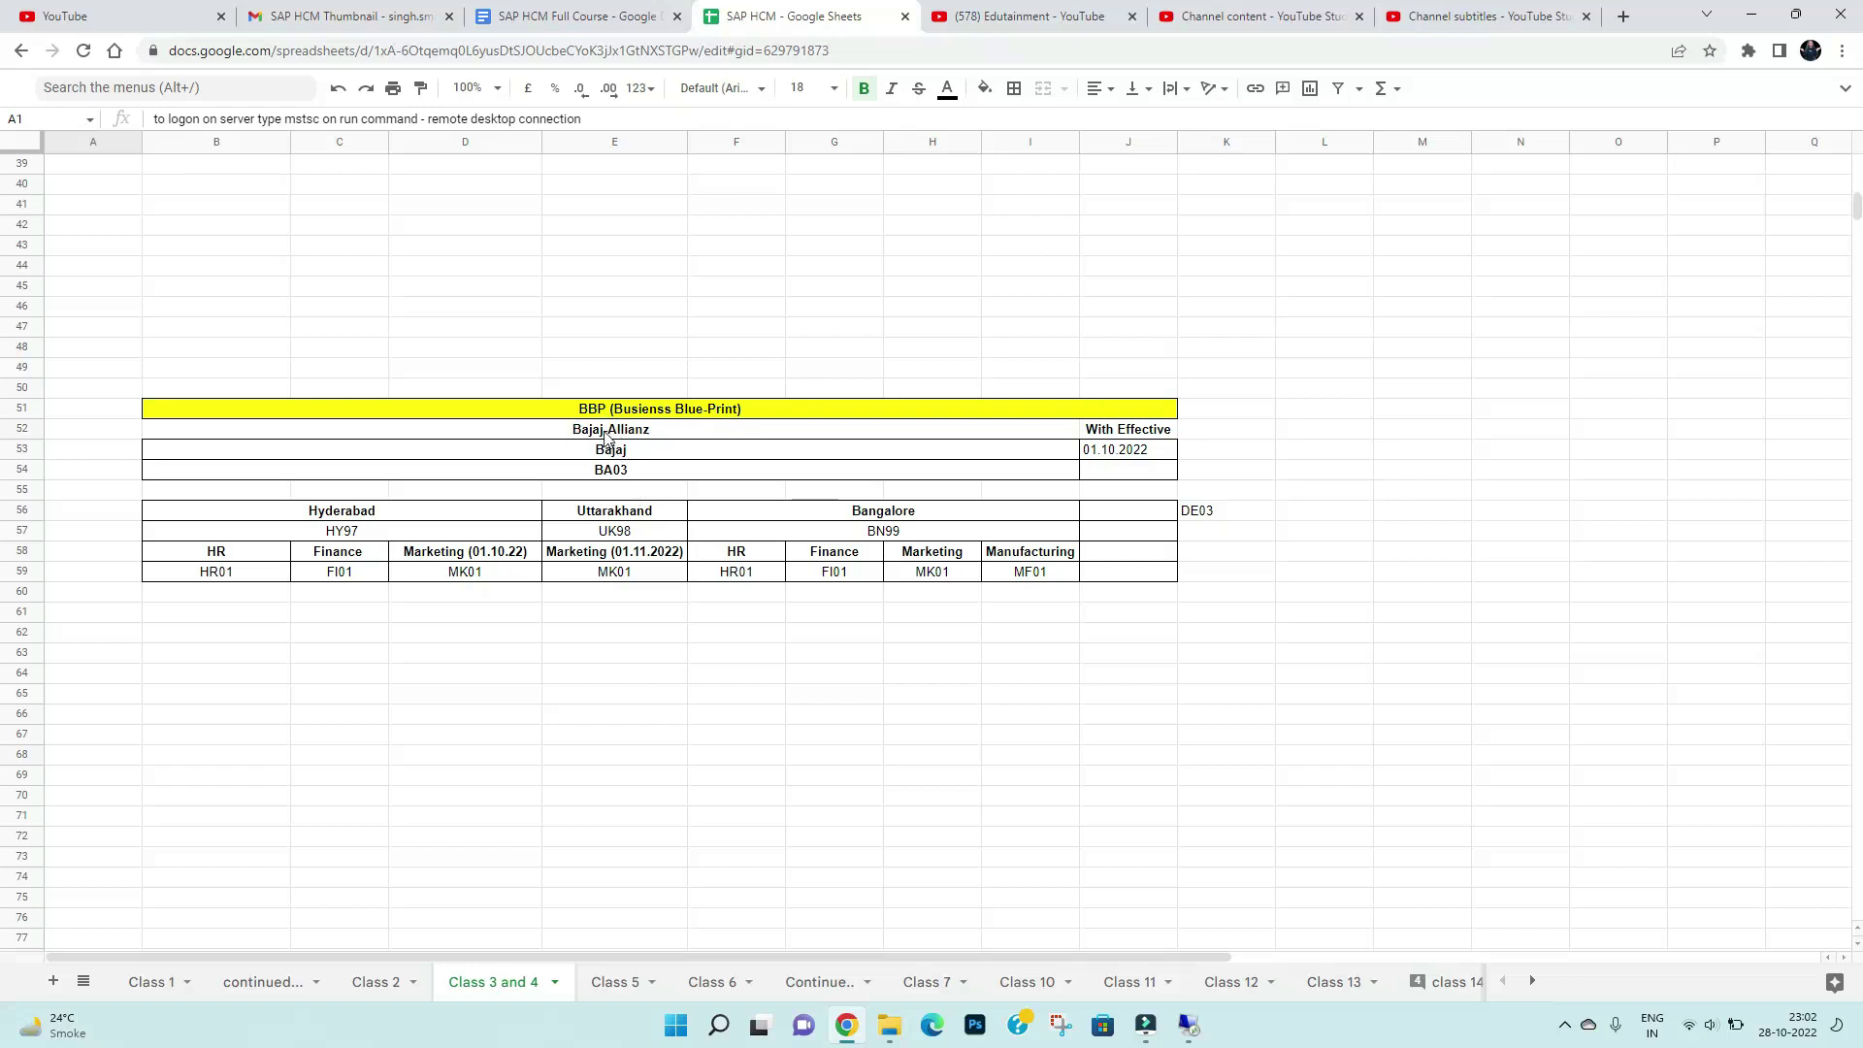
Replace Bajaj-Allianz, Bajaj and BA03 in the blueprint header with PW Pvt Ltd, PW and PW03
{"action": "double_click", "coordinate": [606, 437]}
{"action": "left_click_drag", "start_coordinate": [677, 432], "coordinate": [521, 460]}
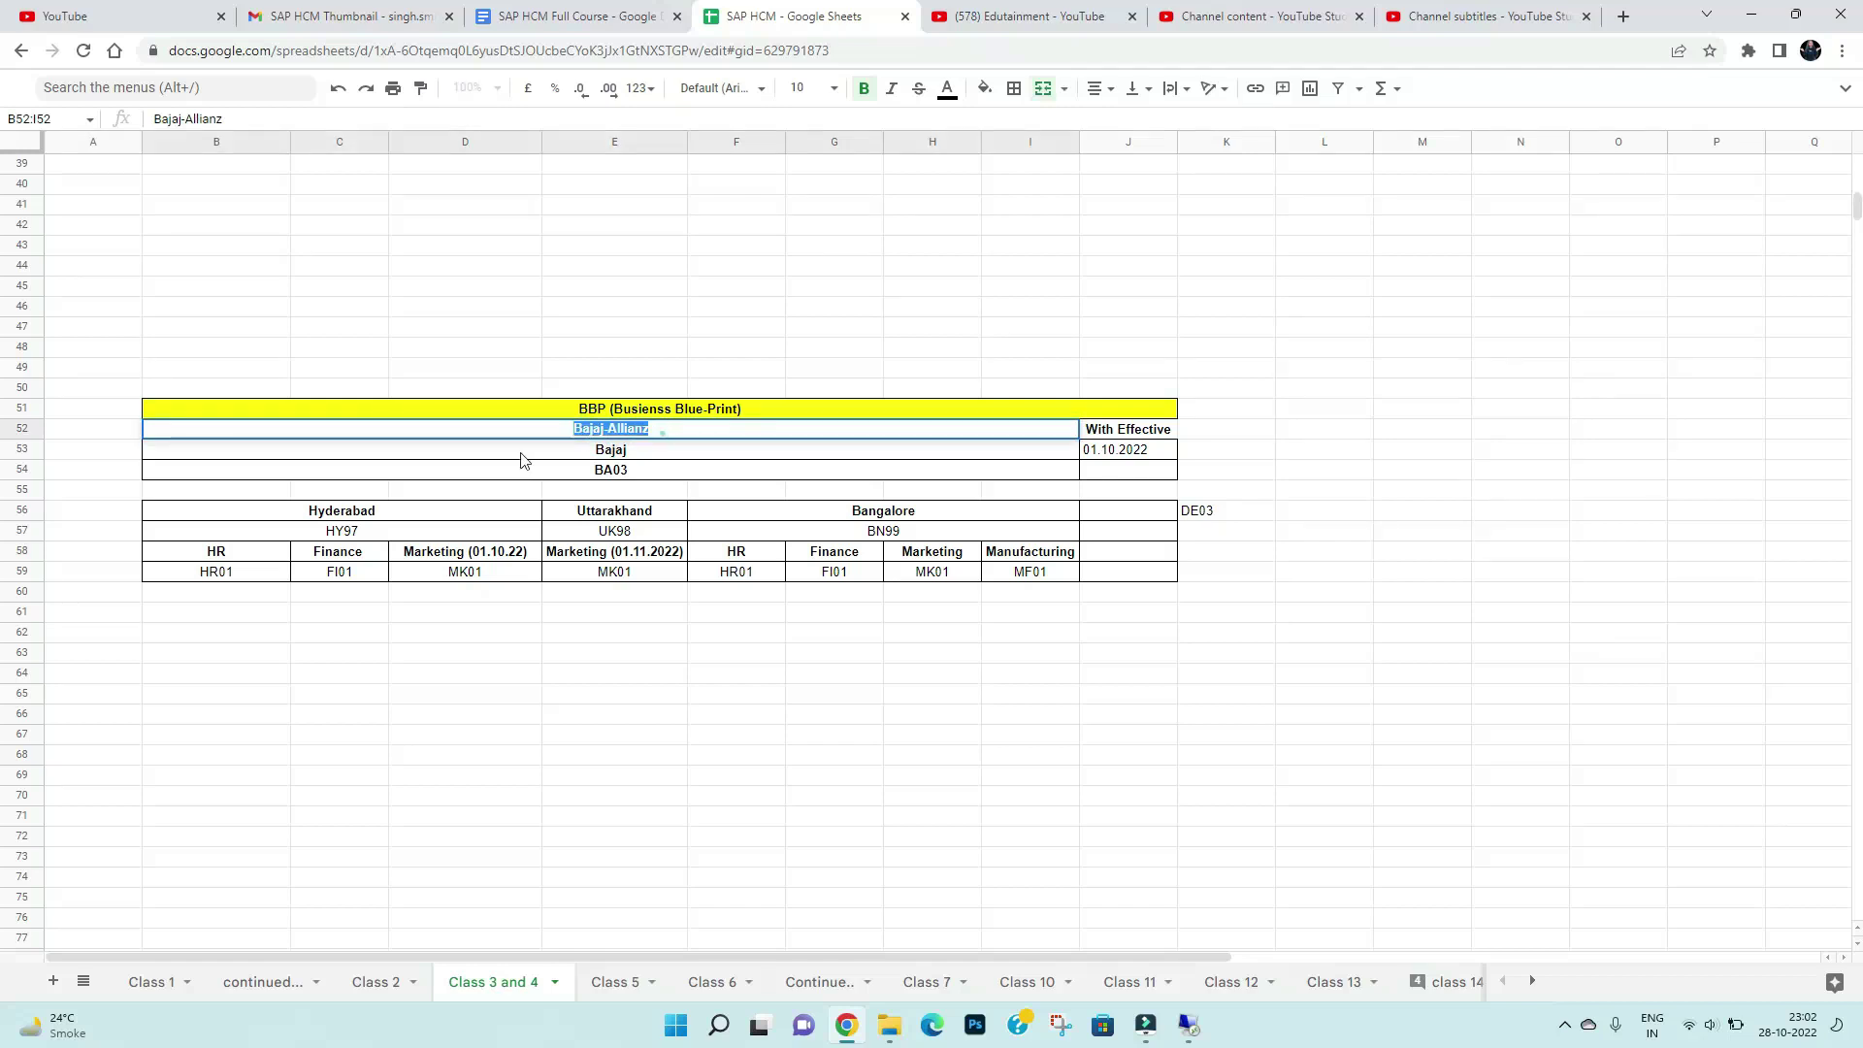
{"action": "type", "text": "PW"}
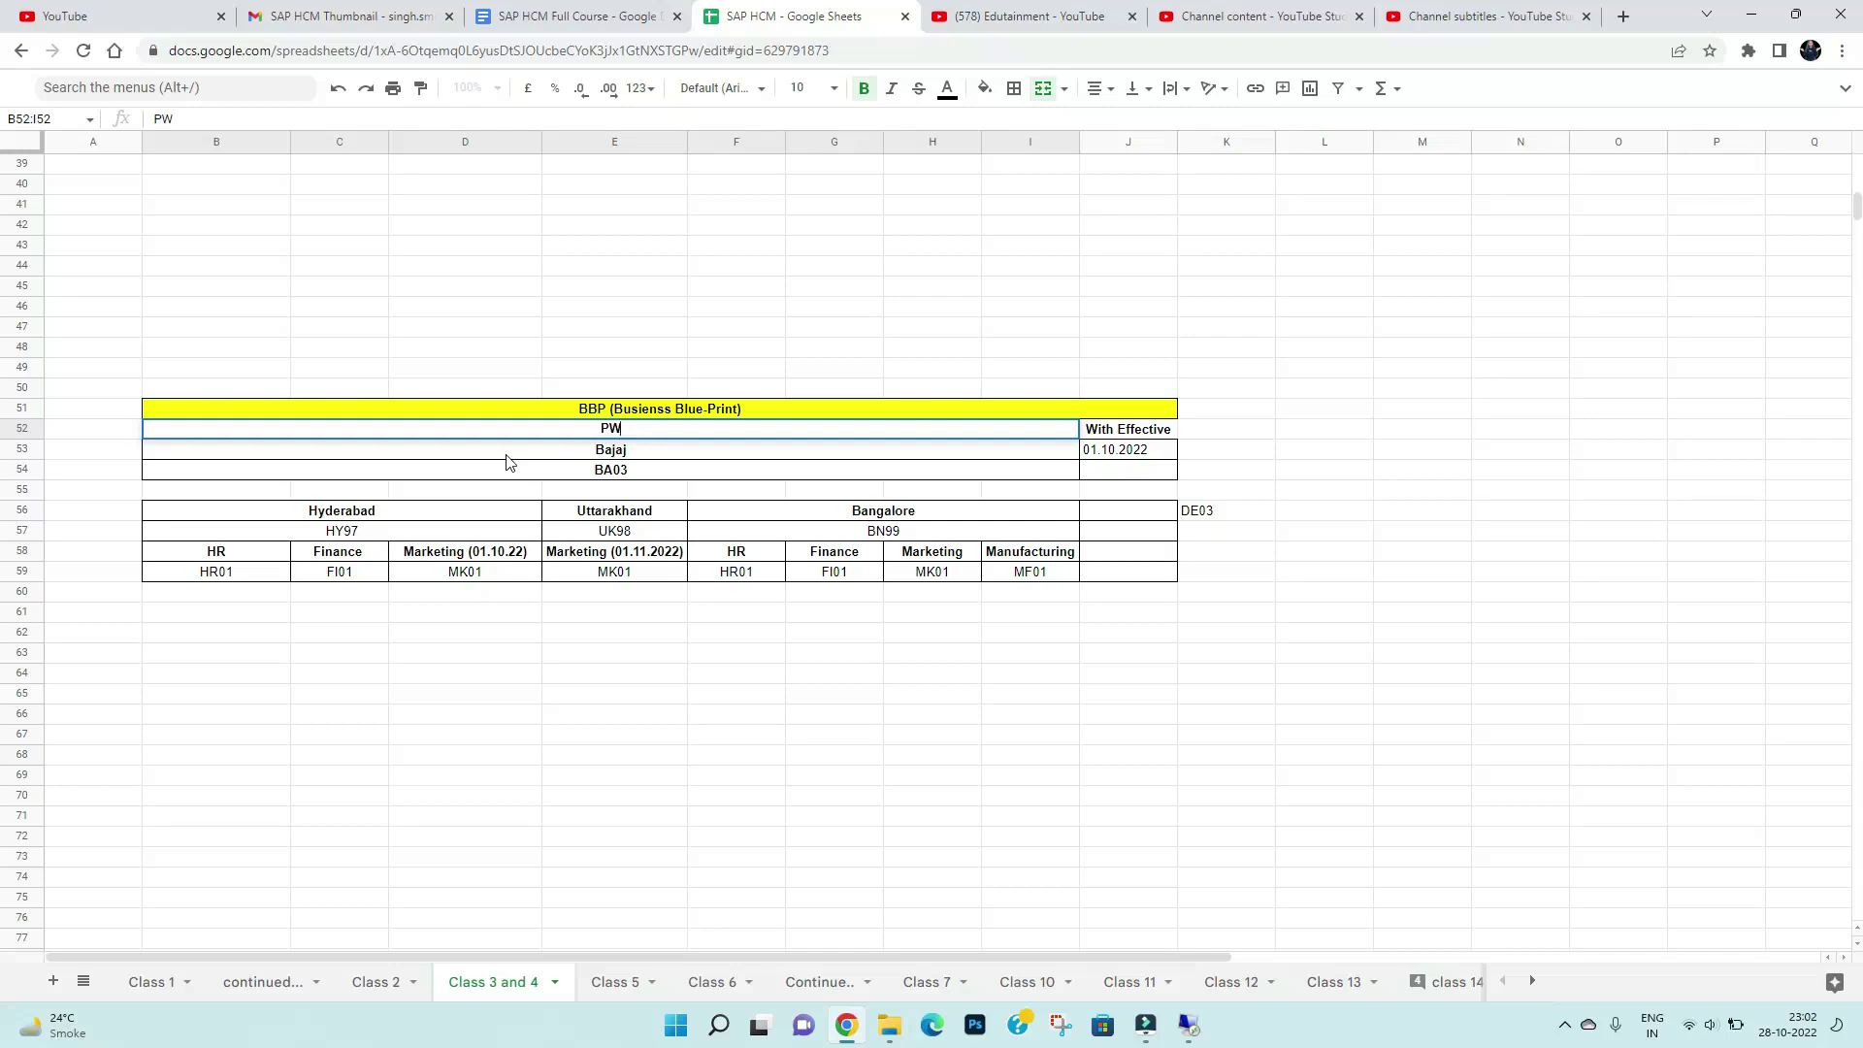
{"action": "type", "text": " P"}
{"action": "type", "text": "c"}
{"action": "type", "text": "t "}
{"action": "type", "text": "Ltd"}
{"action": "left_click", "coordinate": [619, 451]}
{"action": "type", "text": "P"}
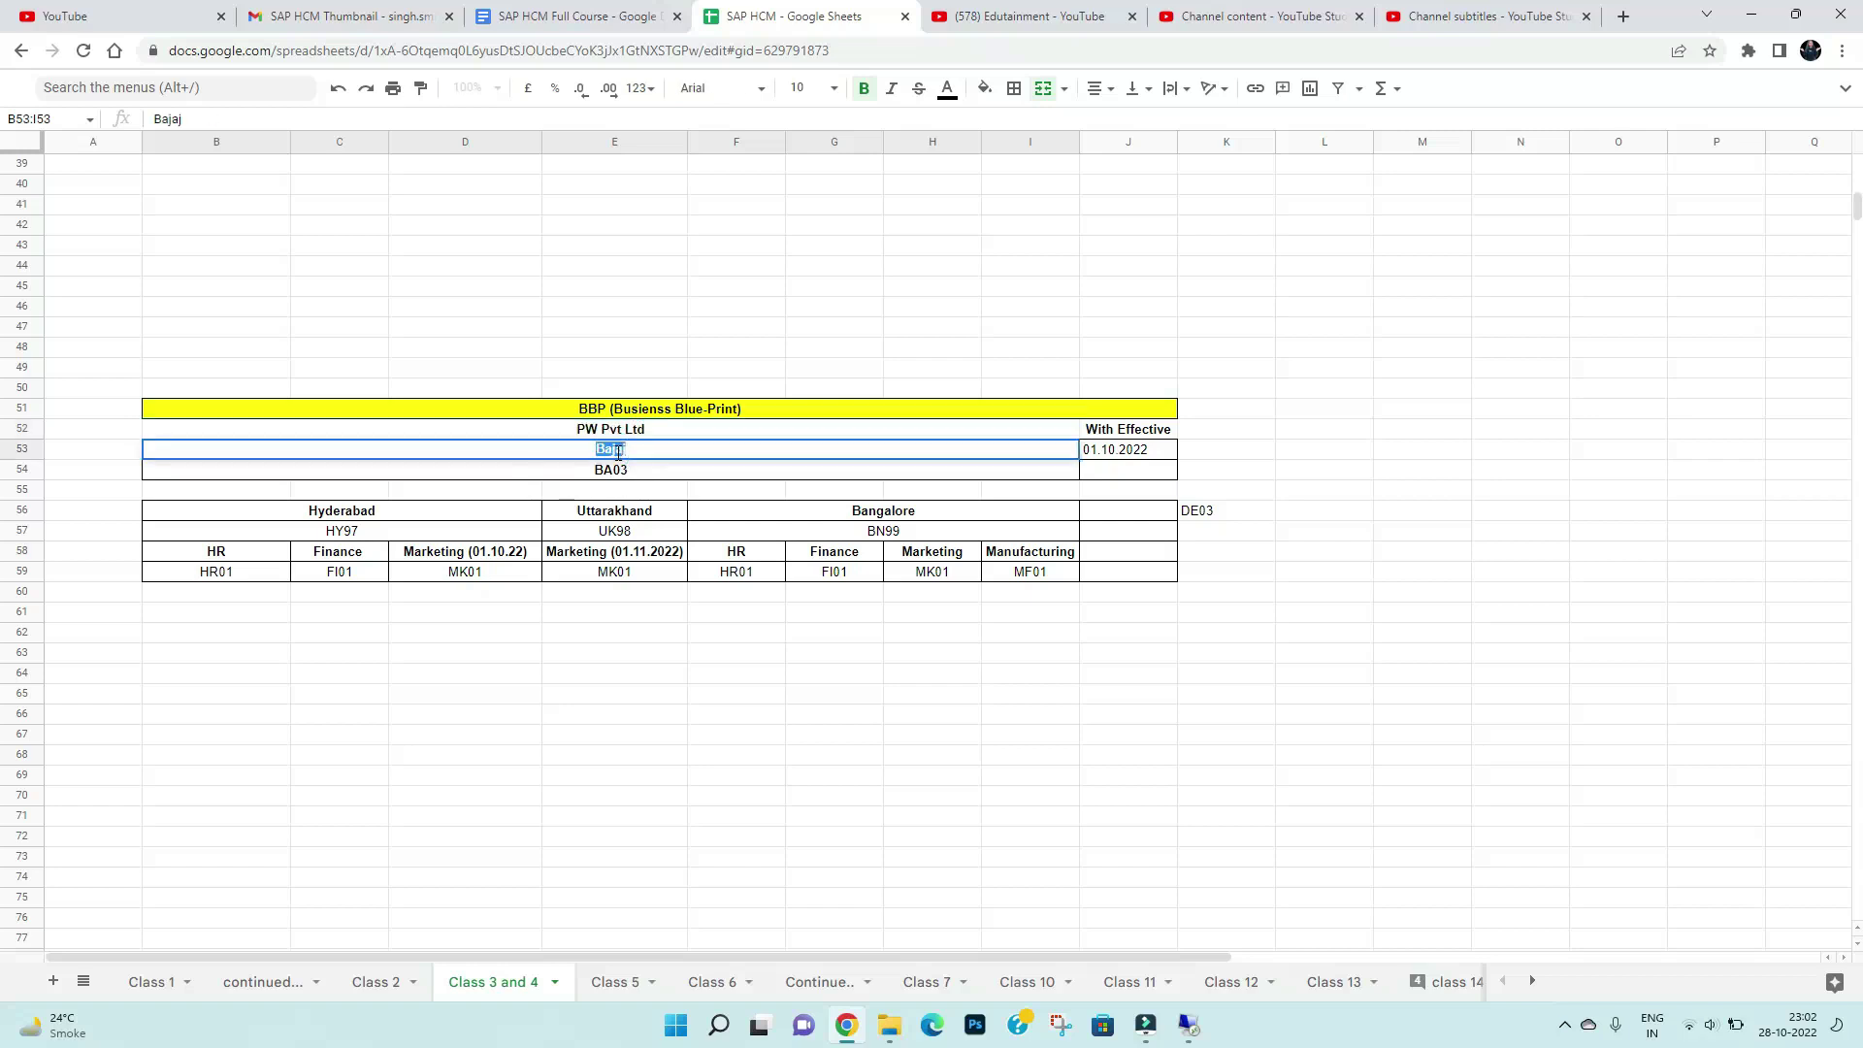
{"action": "type", "text": "W"}
{"action": "key", "text": "BackSpace"}
{"action": "left_click", "coordinate": [611, 474]}
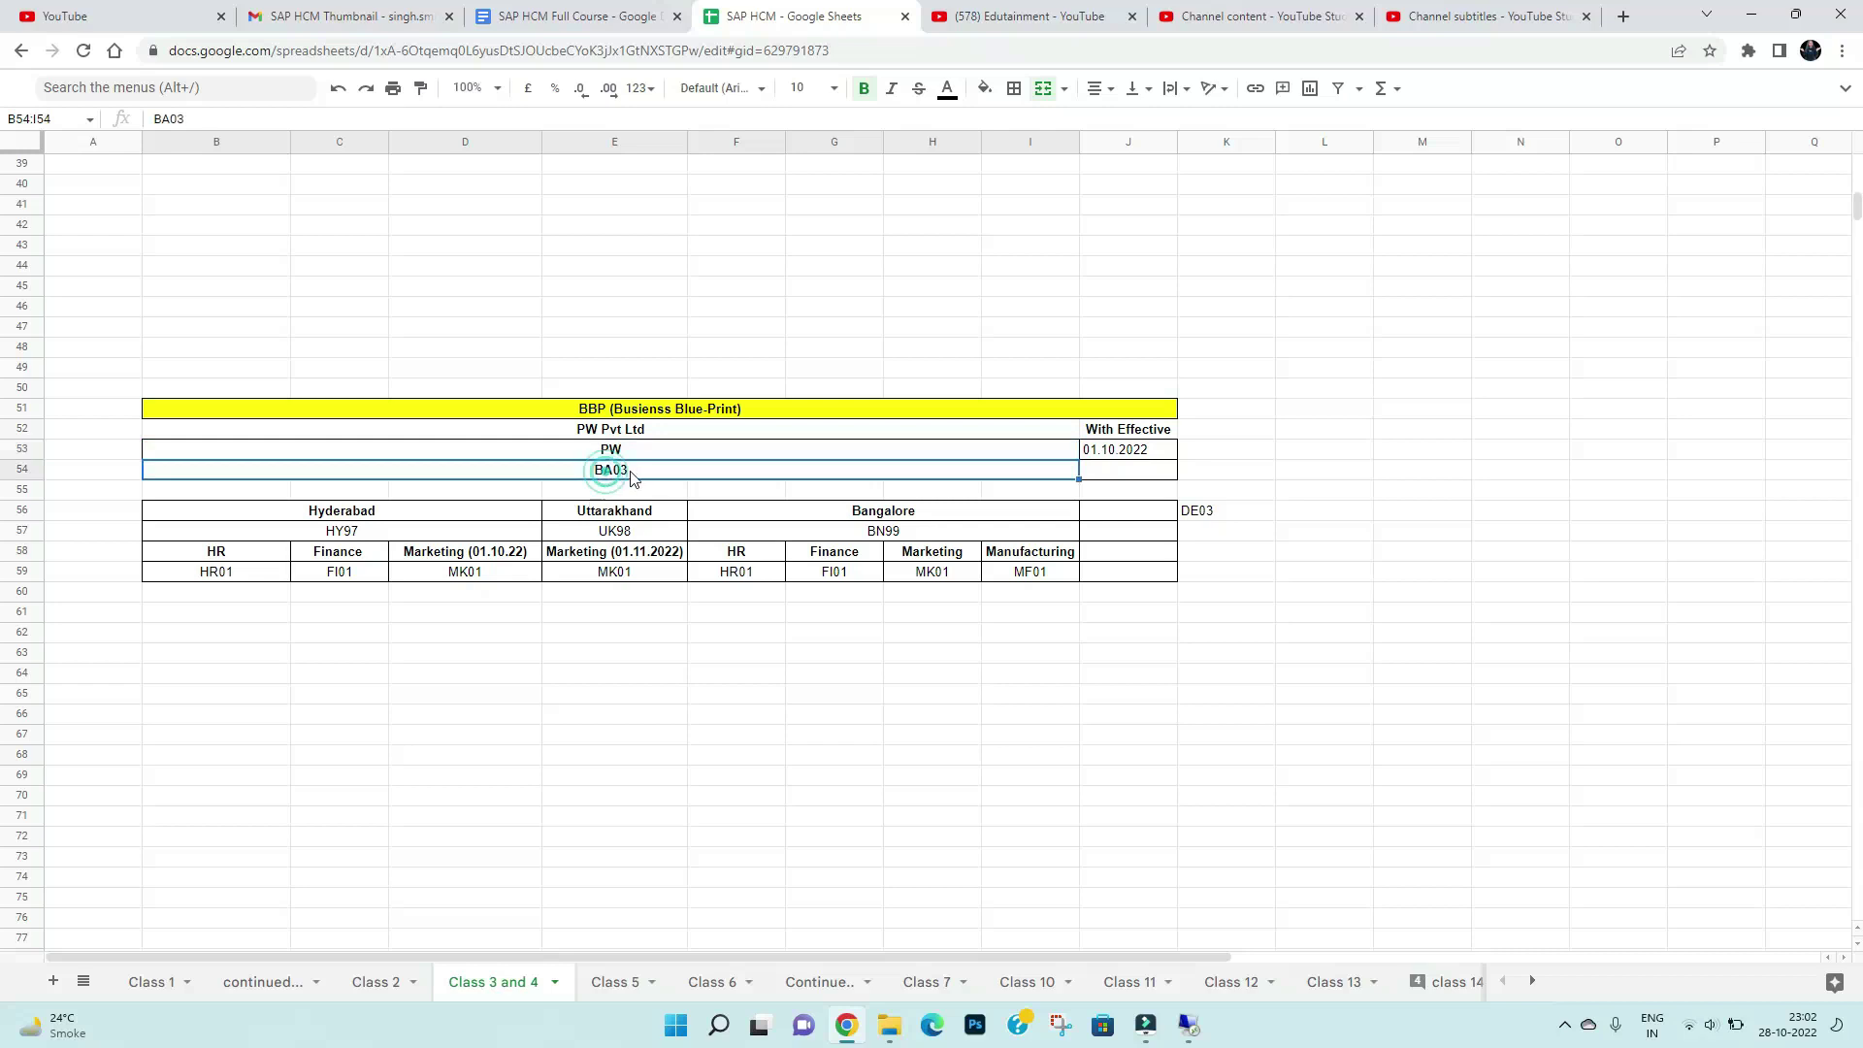
{"action": "double_click", "coordinate": [631, 472]}
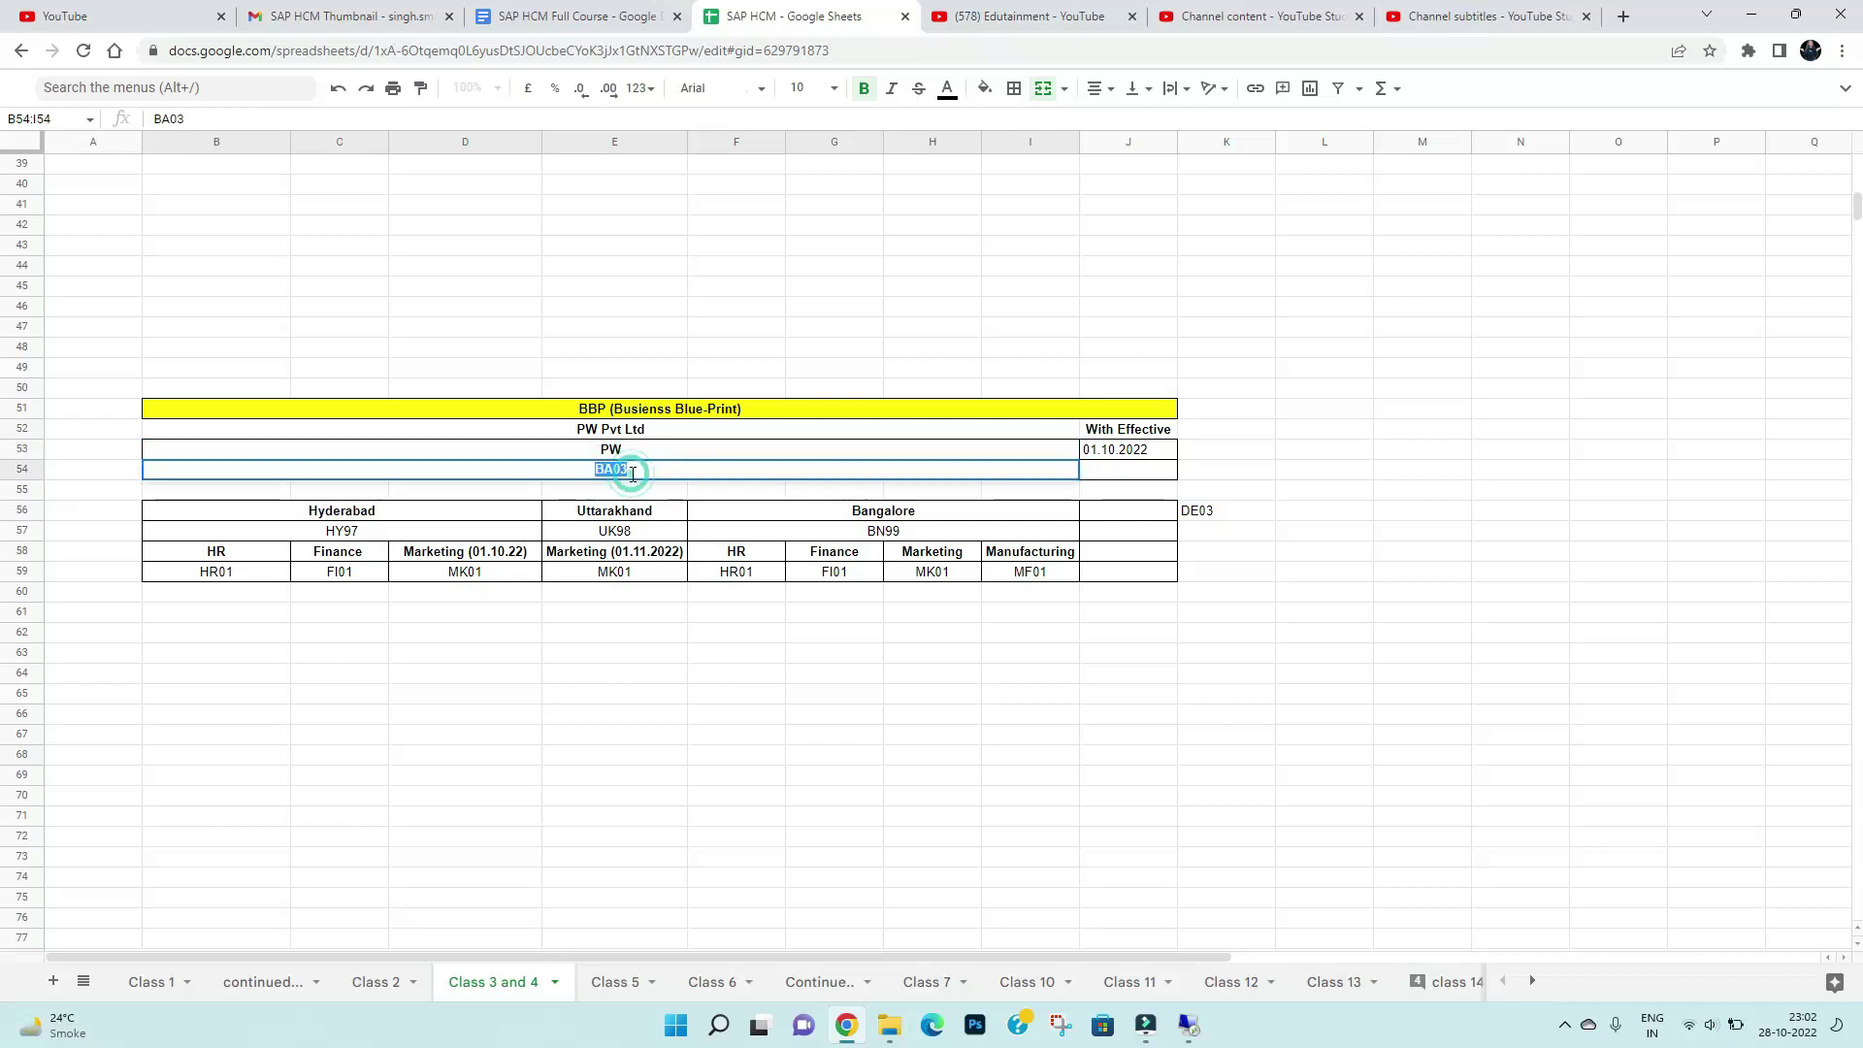
{"action": "type", "text": "PW"}
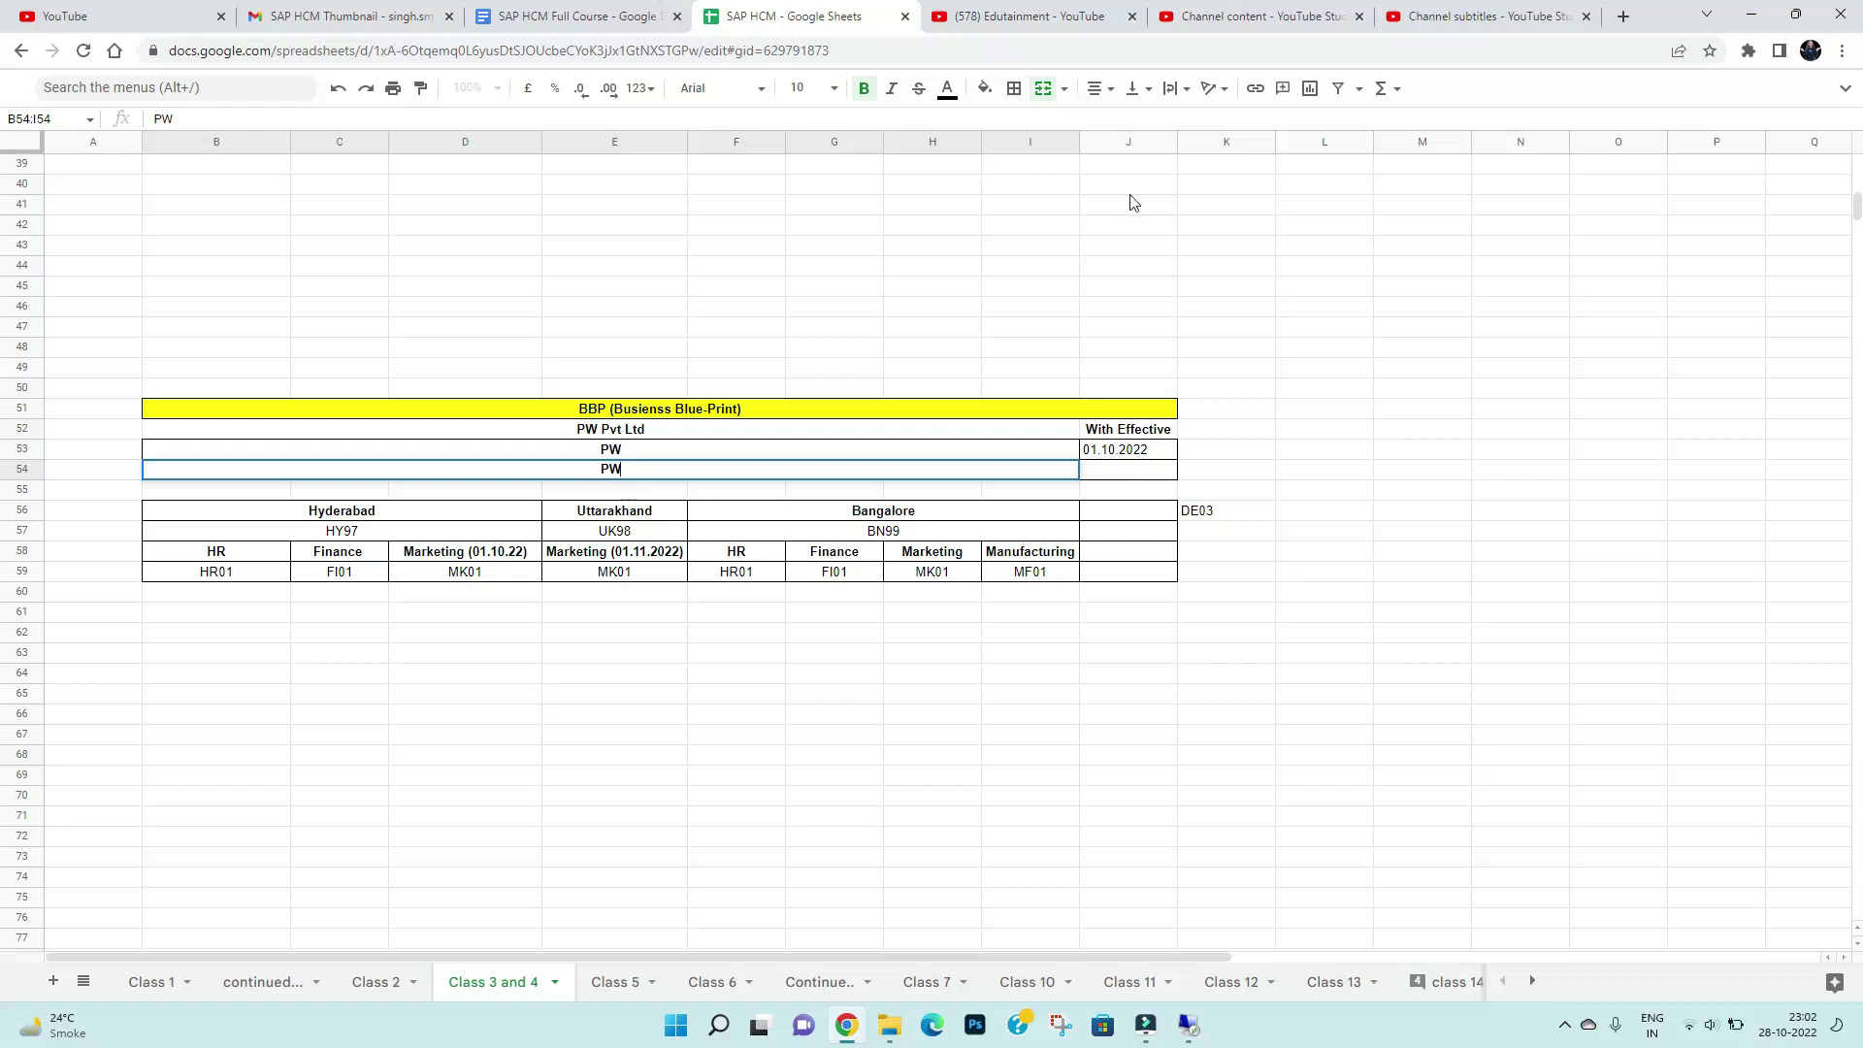
{"action": "type", "text": "03"}
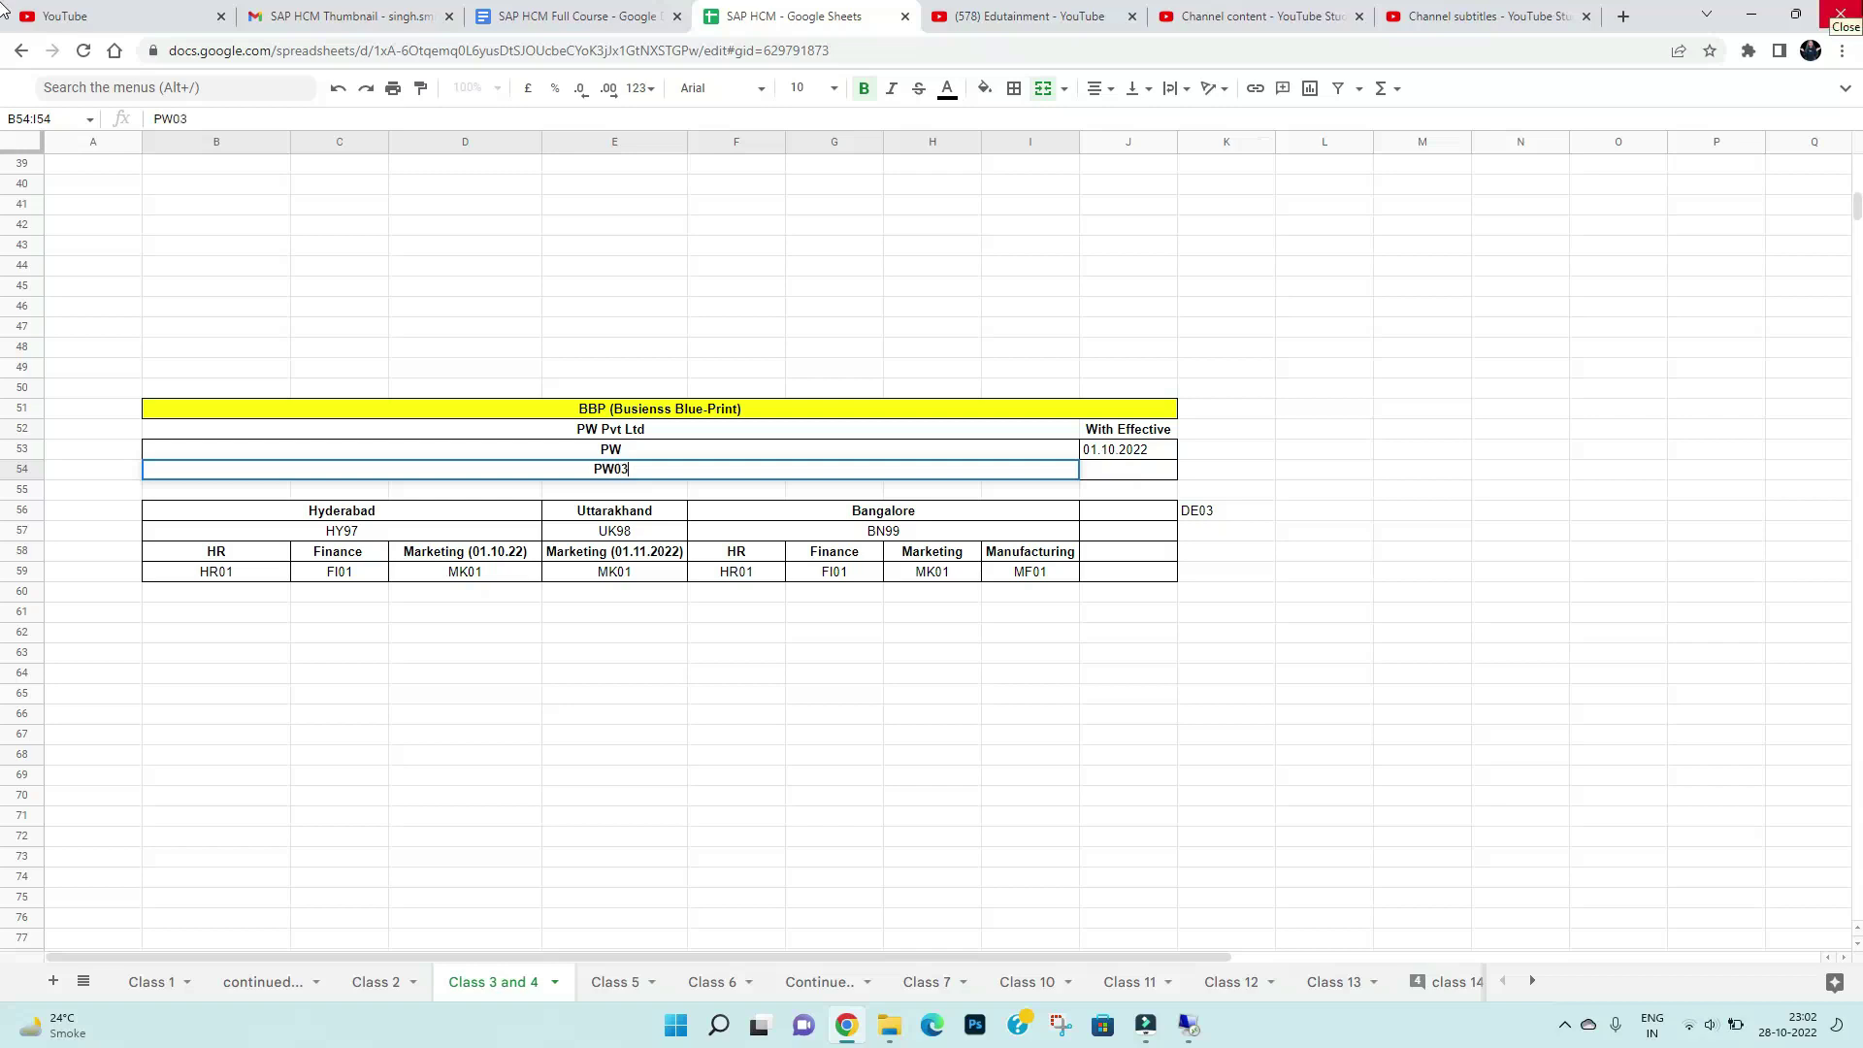
Rename the Hyderabad heading to Delhi and change its code HY97 to 9999
{"action": "left_click", "coordinate": [335, 516]}
{"action": "double_click", "coordinate": [357, 513]}
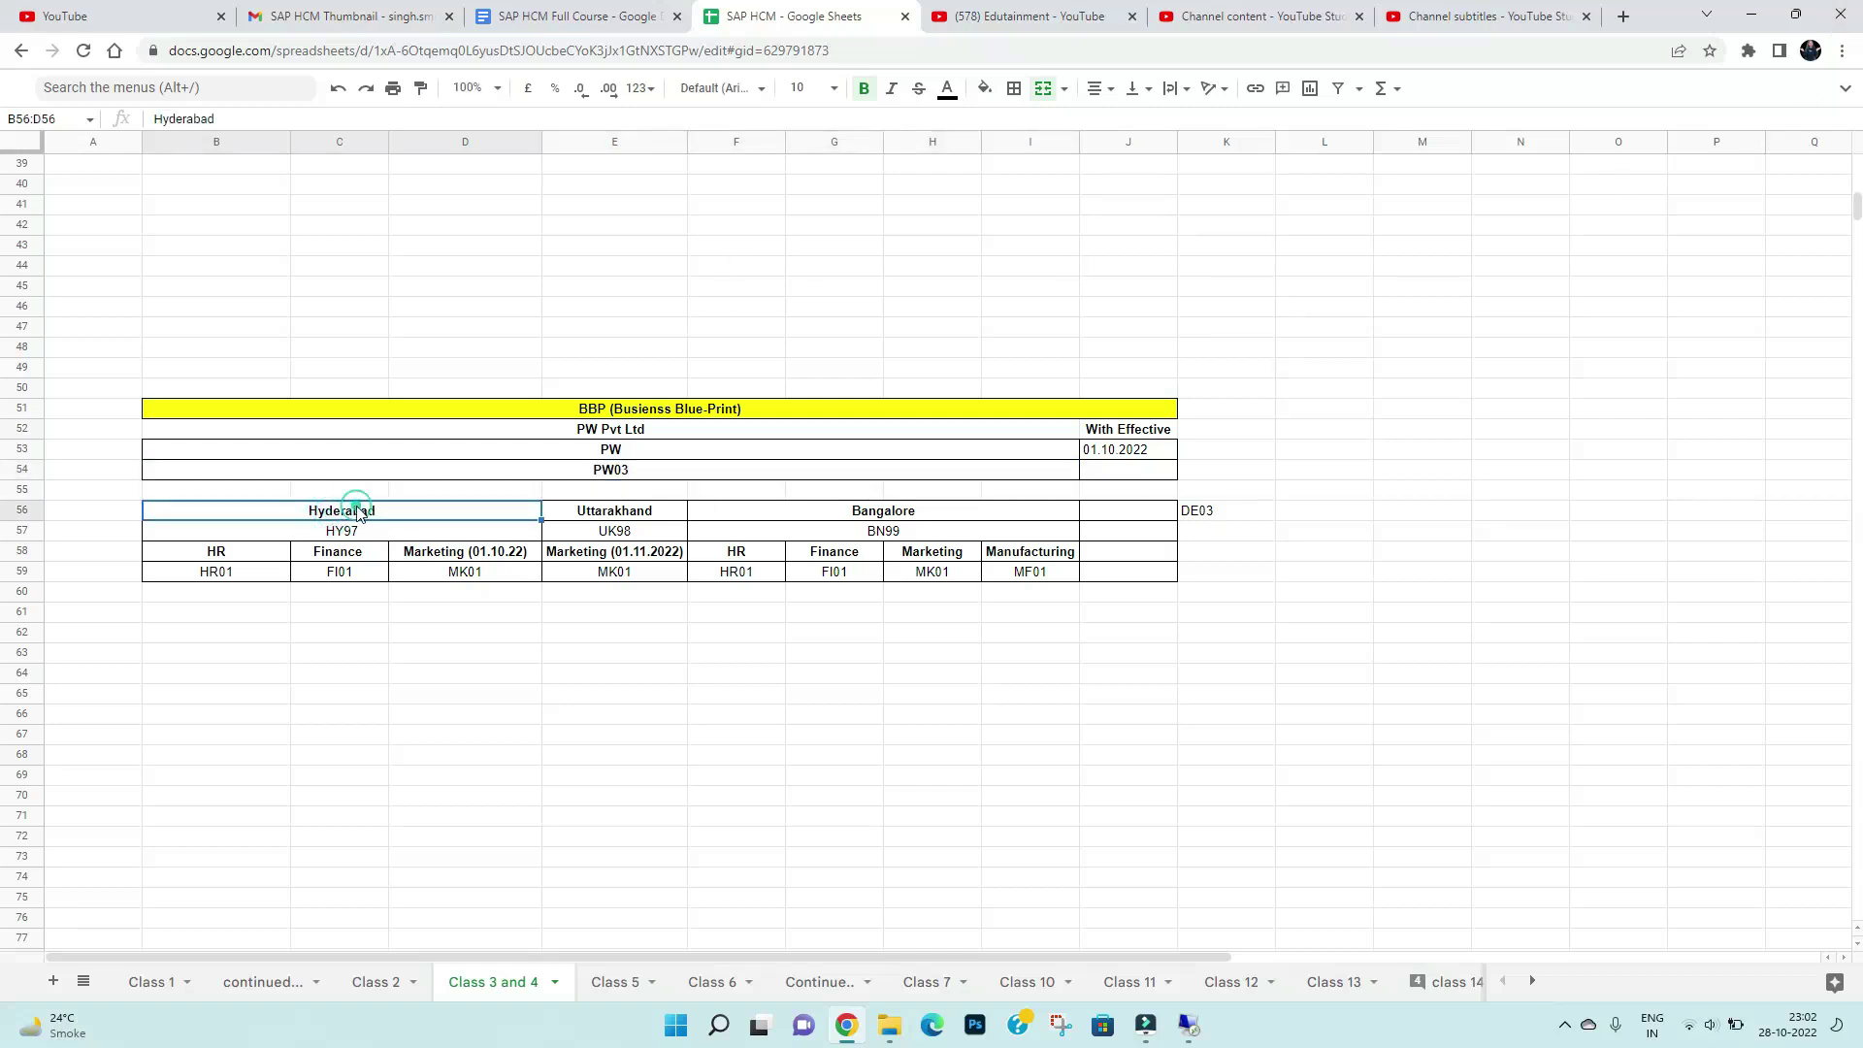
{"action": "double_click", "coordinate": [355, 512]}
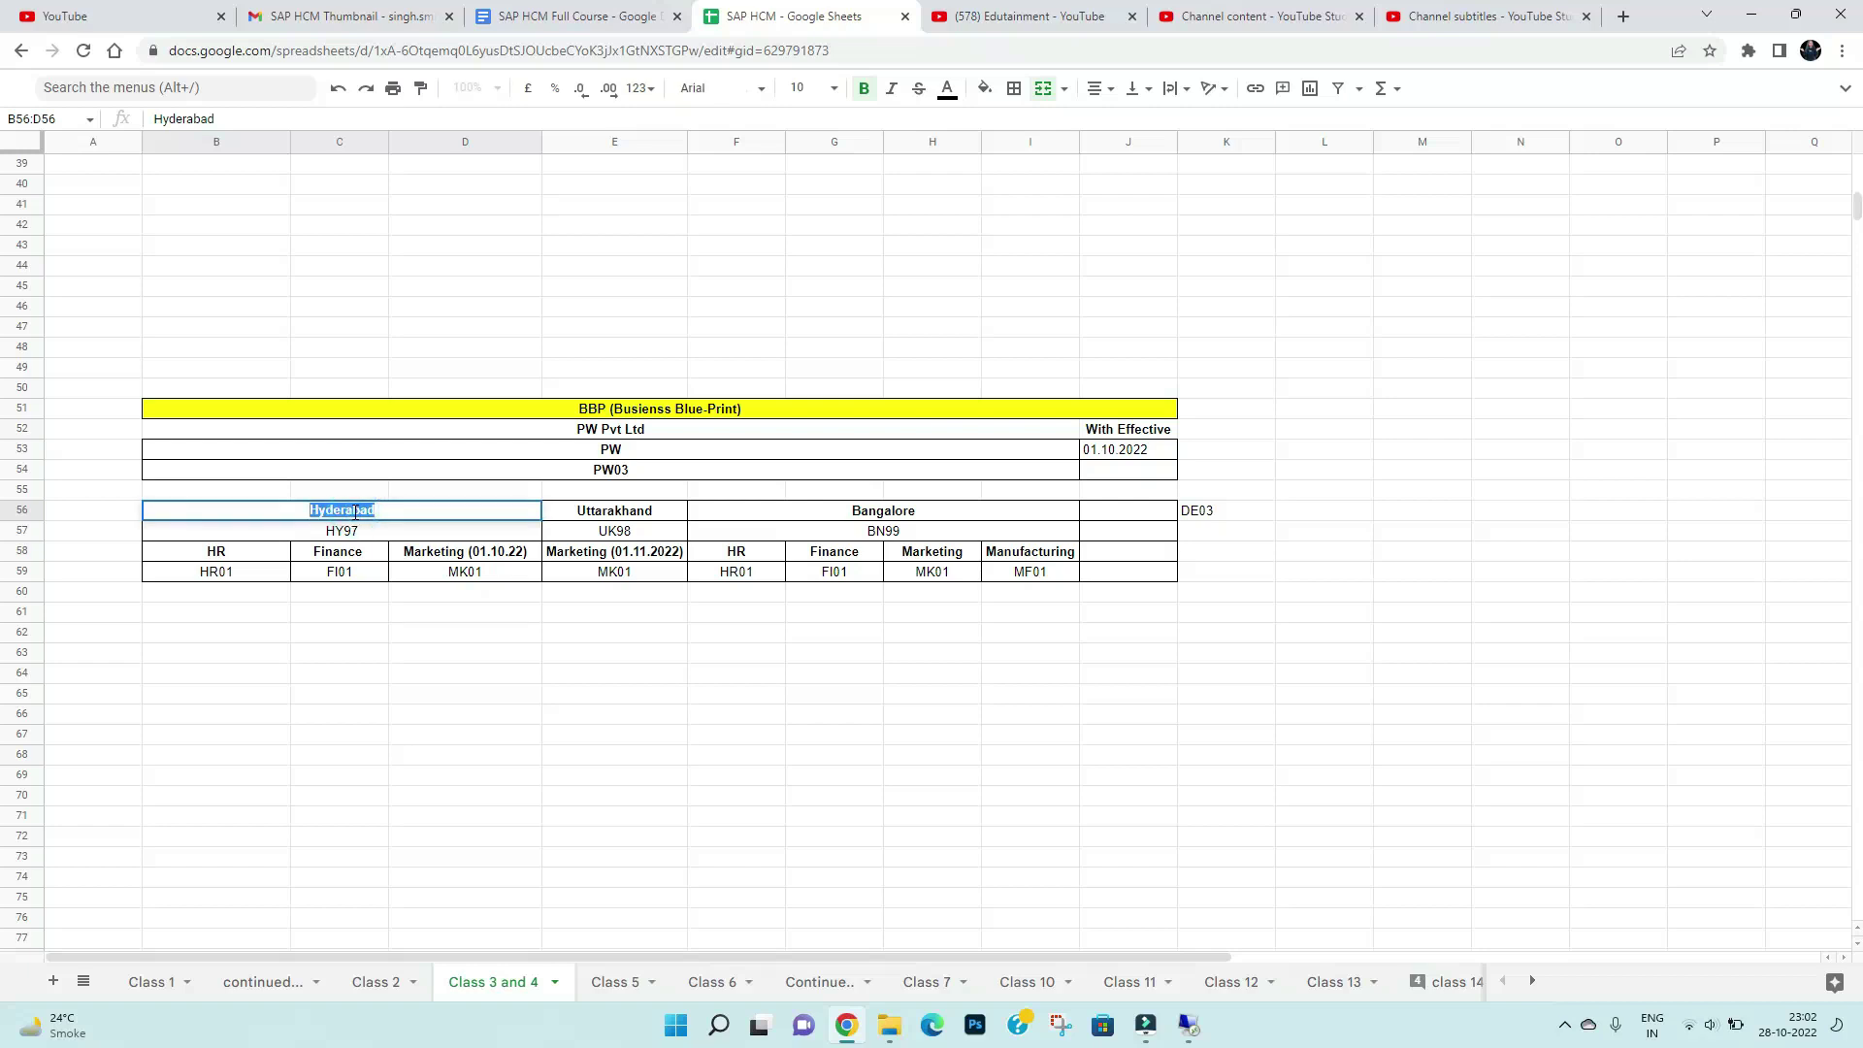
{"action": "type", "text": "Delhi"}
{"action": "key", "text": "Return"}
{"action": "double_click", "coordinate": [345, 531]}
{"action": "type", "text": "9999"}
{"action": "key", "text": "Return"}
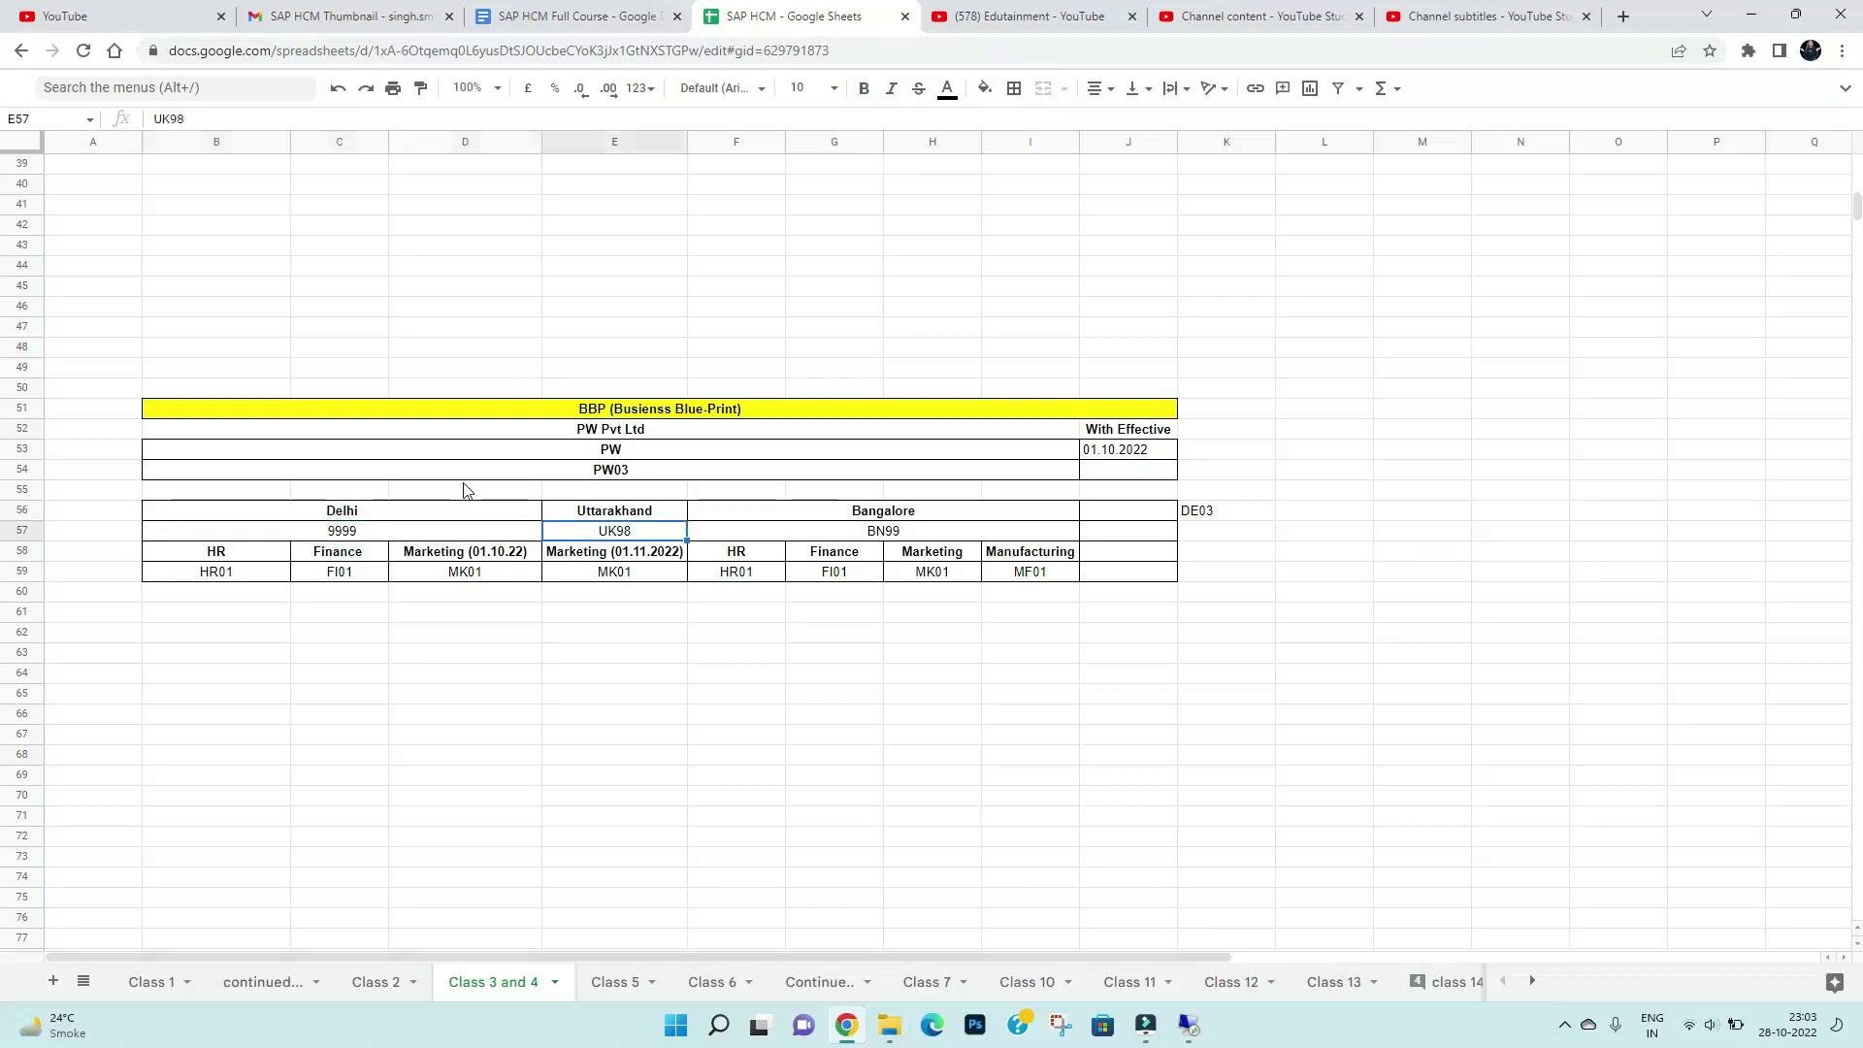
Change Uttarakhand's code UK98 to 1989 and delete Bangalore's BN99 code
{"action": "left_click", "coordinate": [901, 511]}
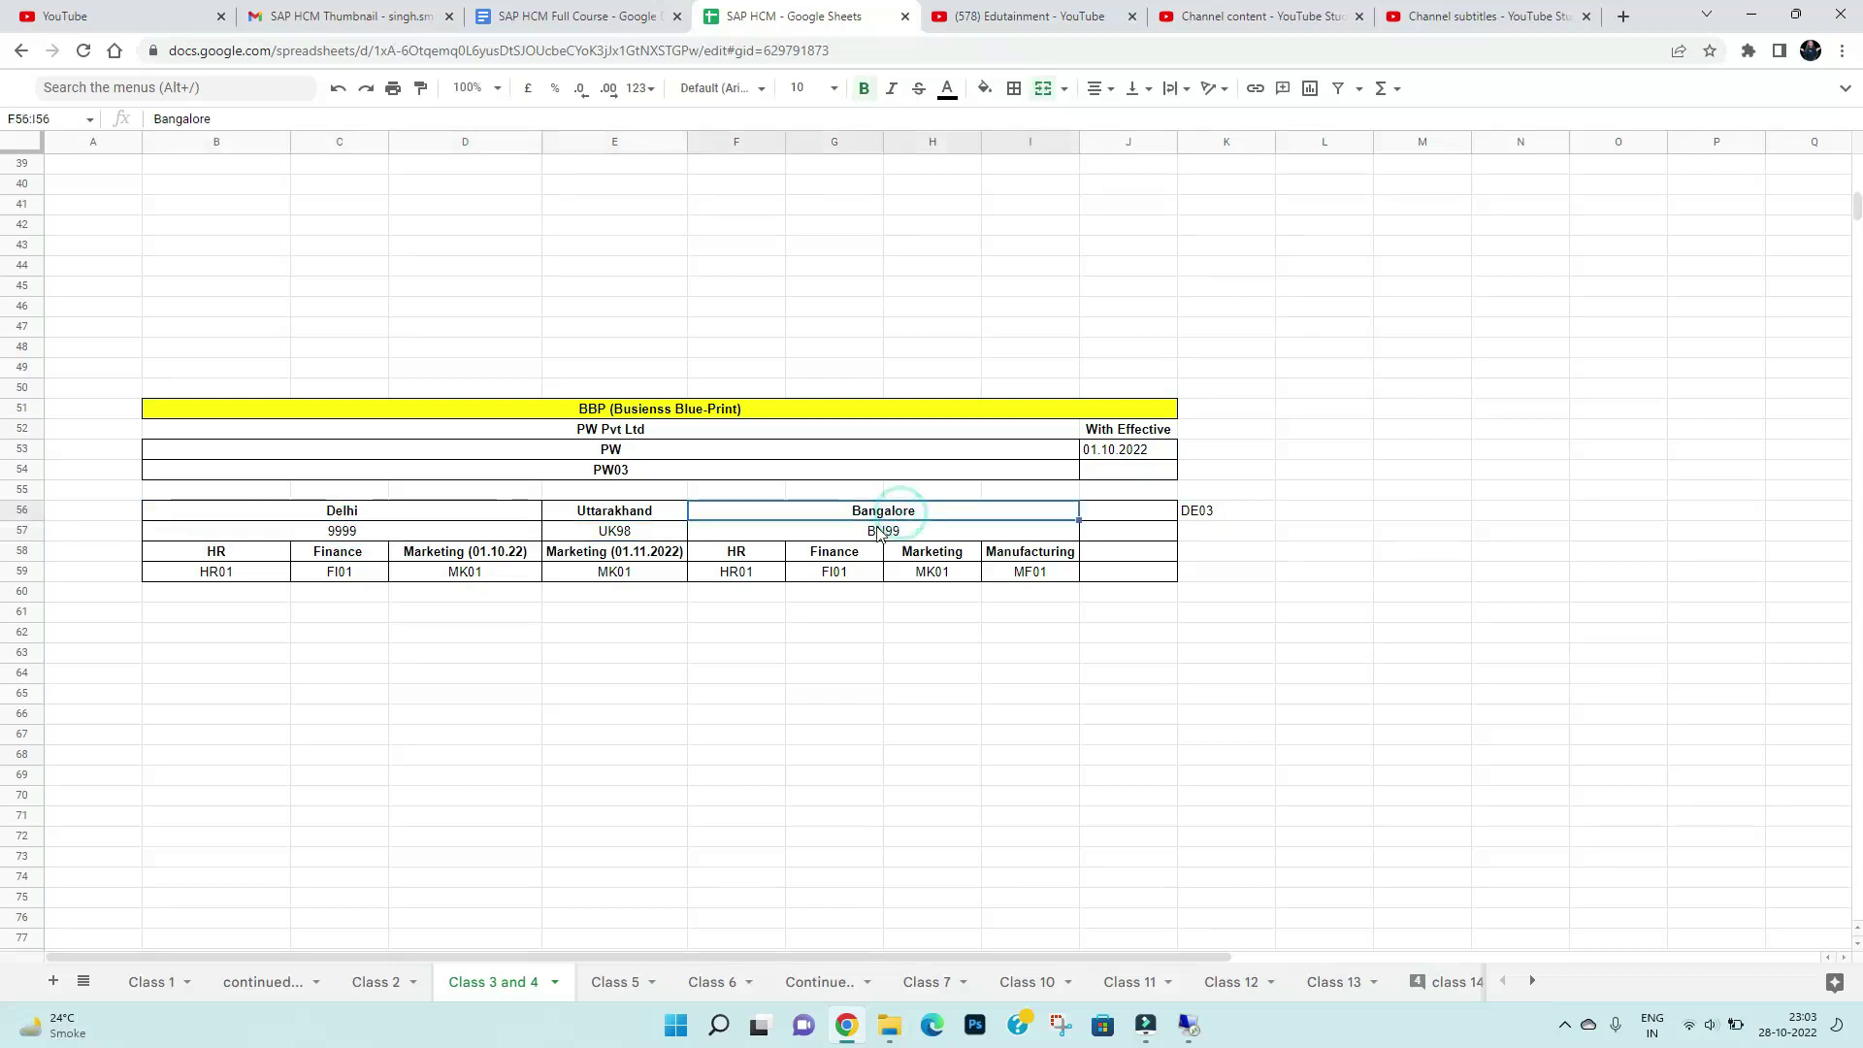
{"action": "left_click", "coordinate": [609, 516]}
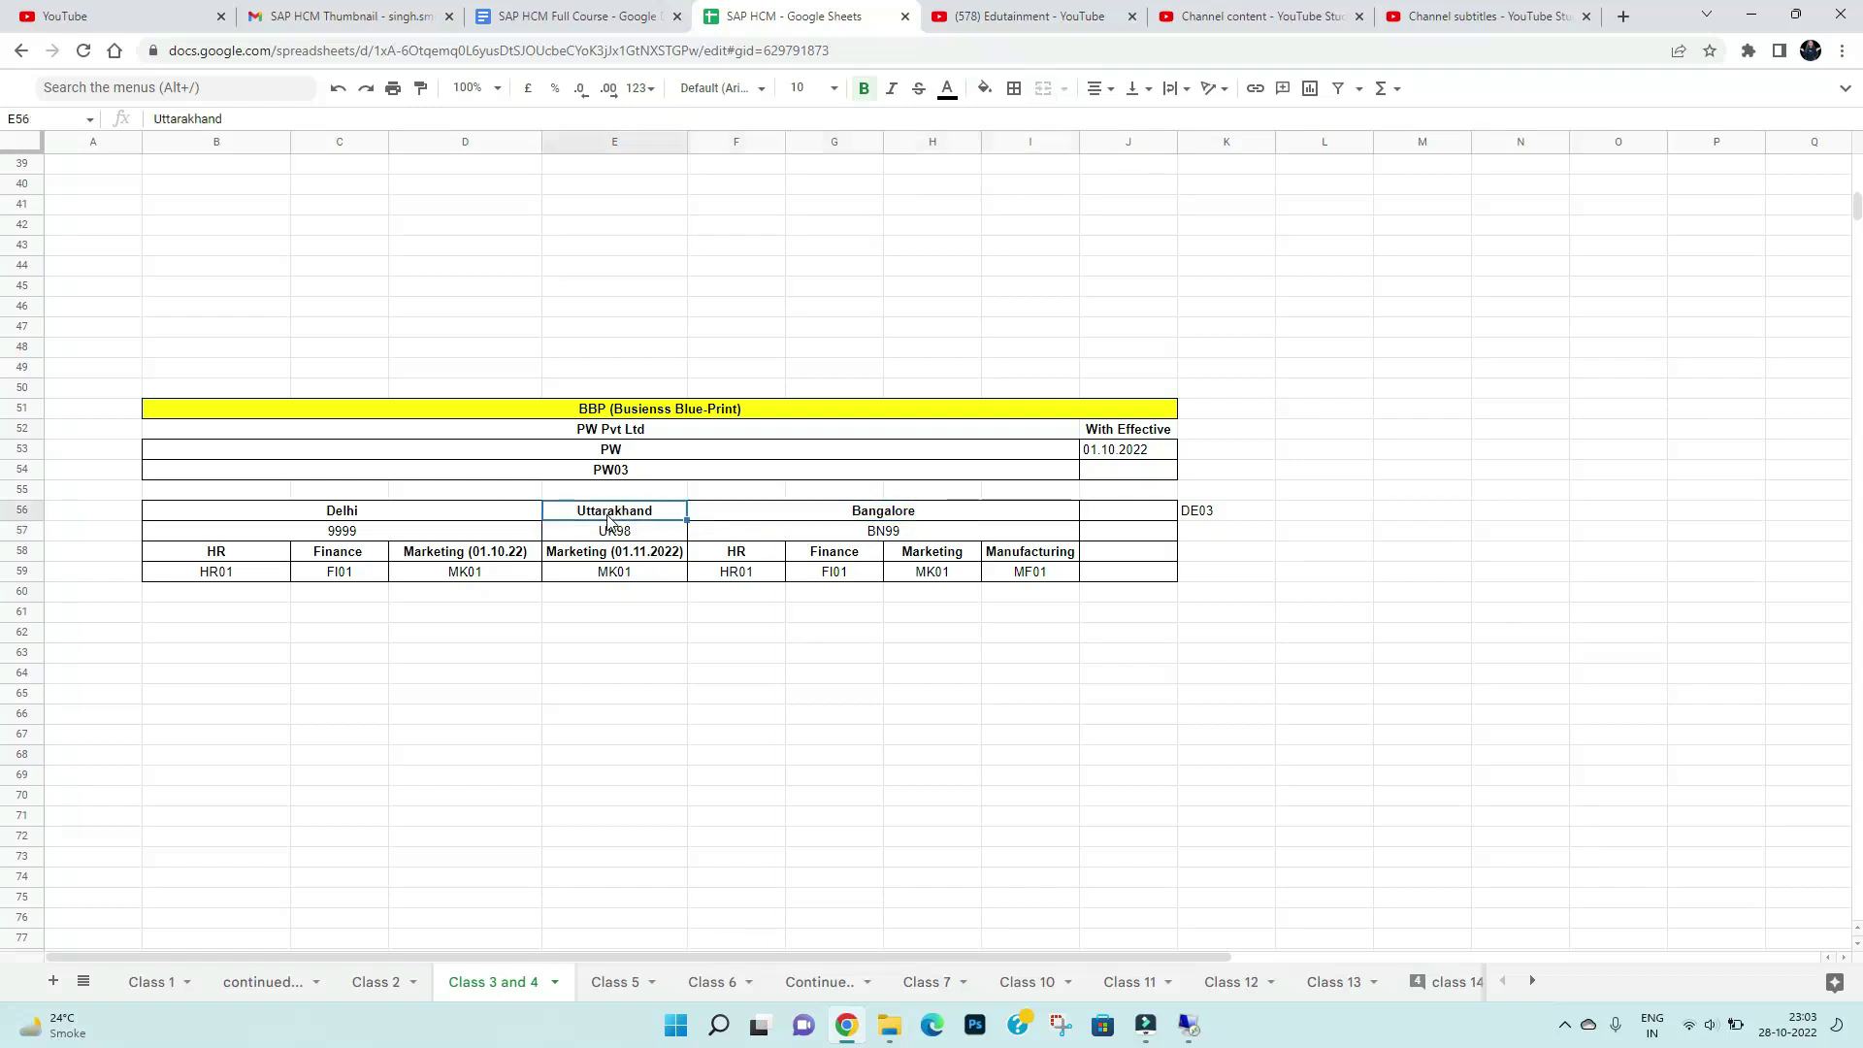
{"action": "double_click", "coordinate": [616, 533]}
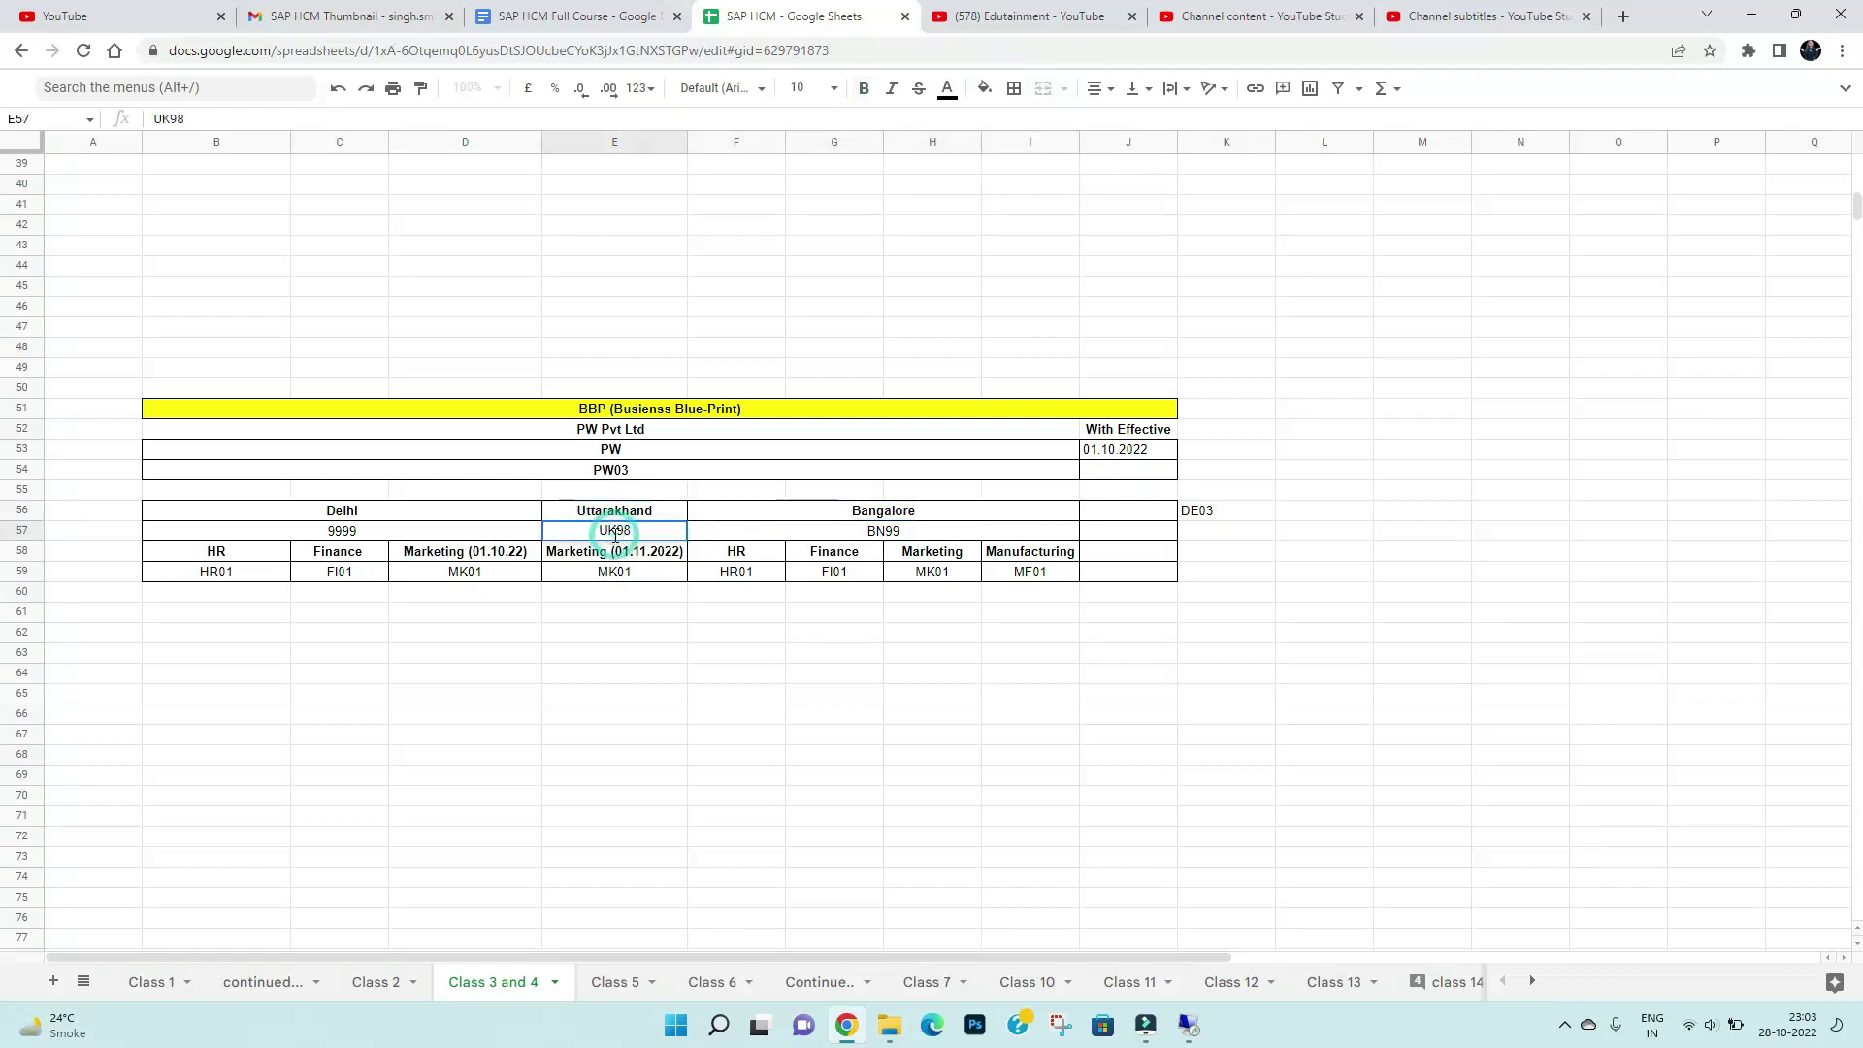
{"action": "double_click", "coordinate": [617, 533]}
{"action": "type", "text": "1989"}
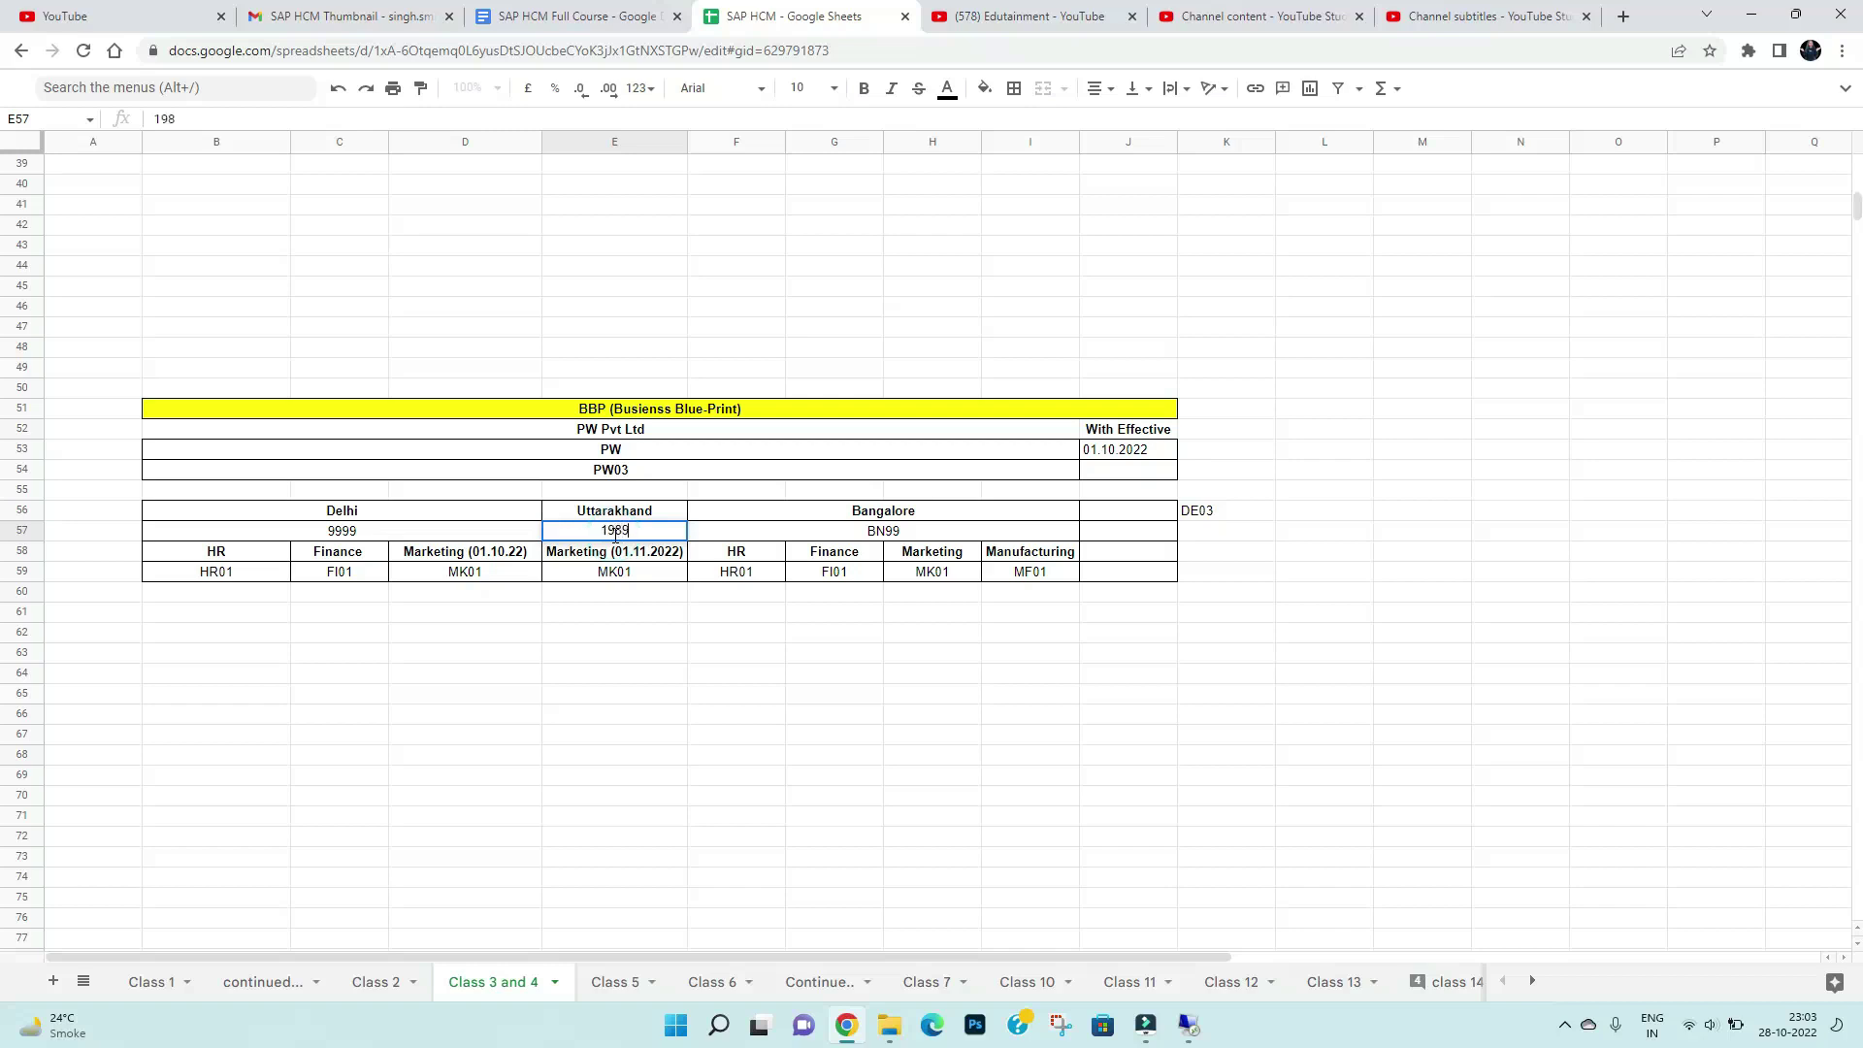
{"action": "left_click", "coordinate": [844, 536]}
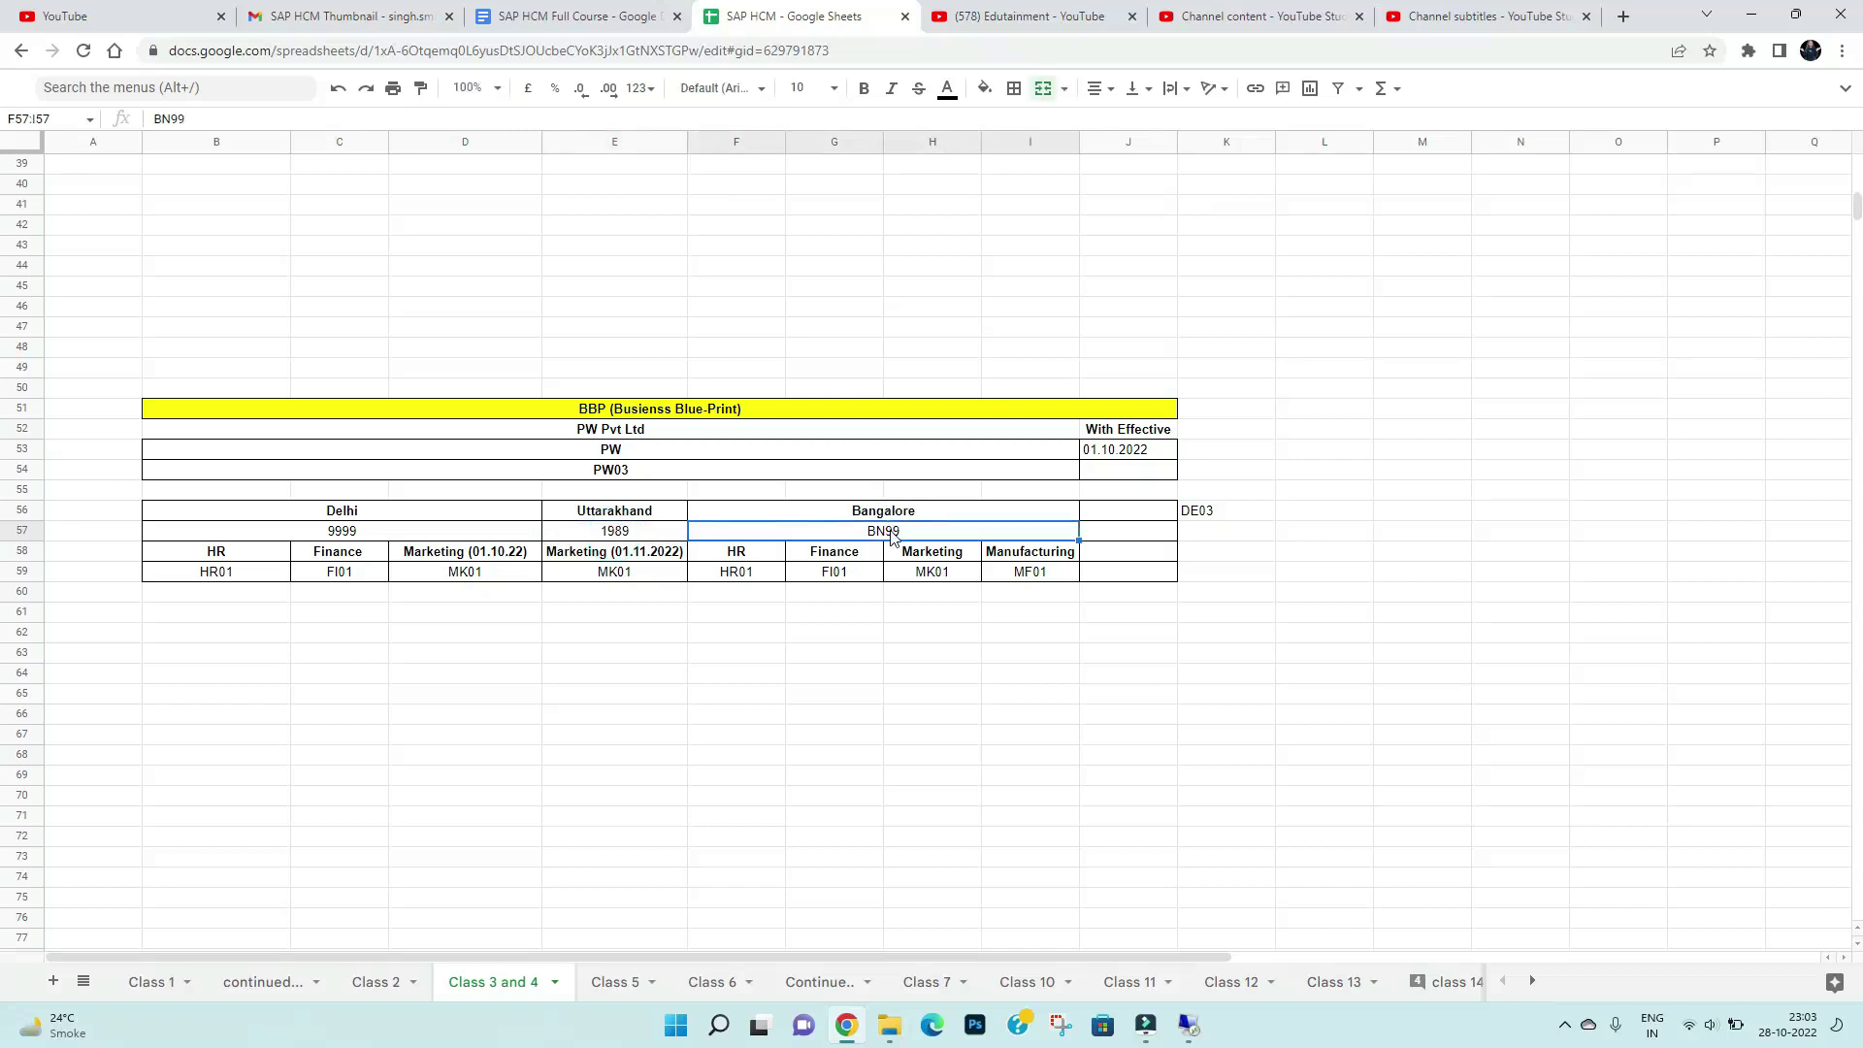
{"action": "double_click", "coordinate": [891, 534]}
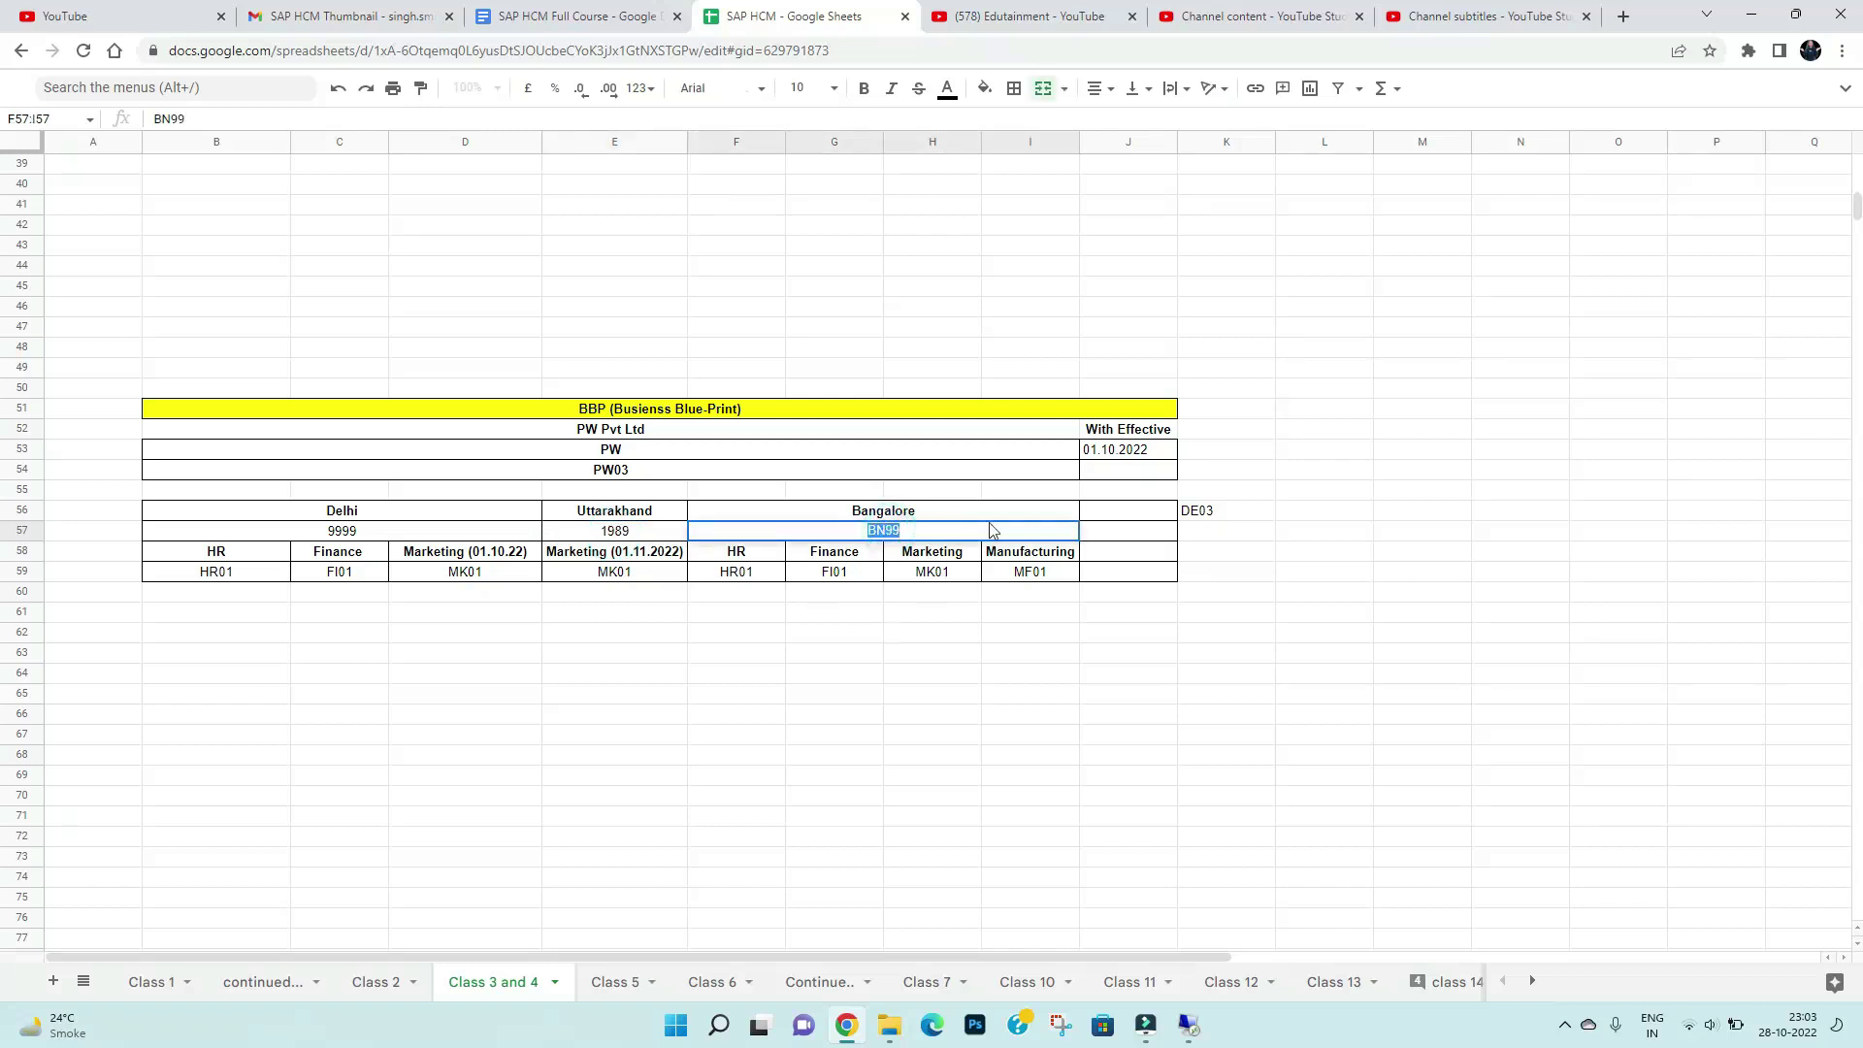
{"action": "key", "text": "BackSpace"}
Commit the blank Bangalore code and review the HR, Finance, Marketing and post-Manufacturing headings in row 58
{"action": "left_click", "coordinate": [870, 616]}
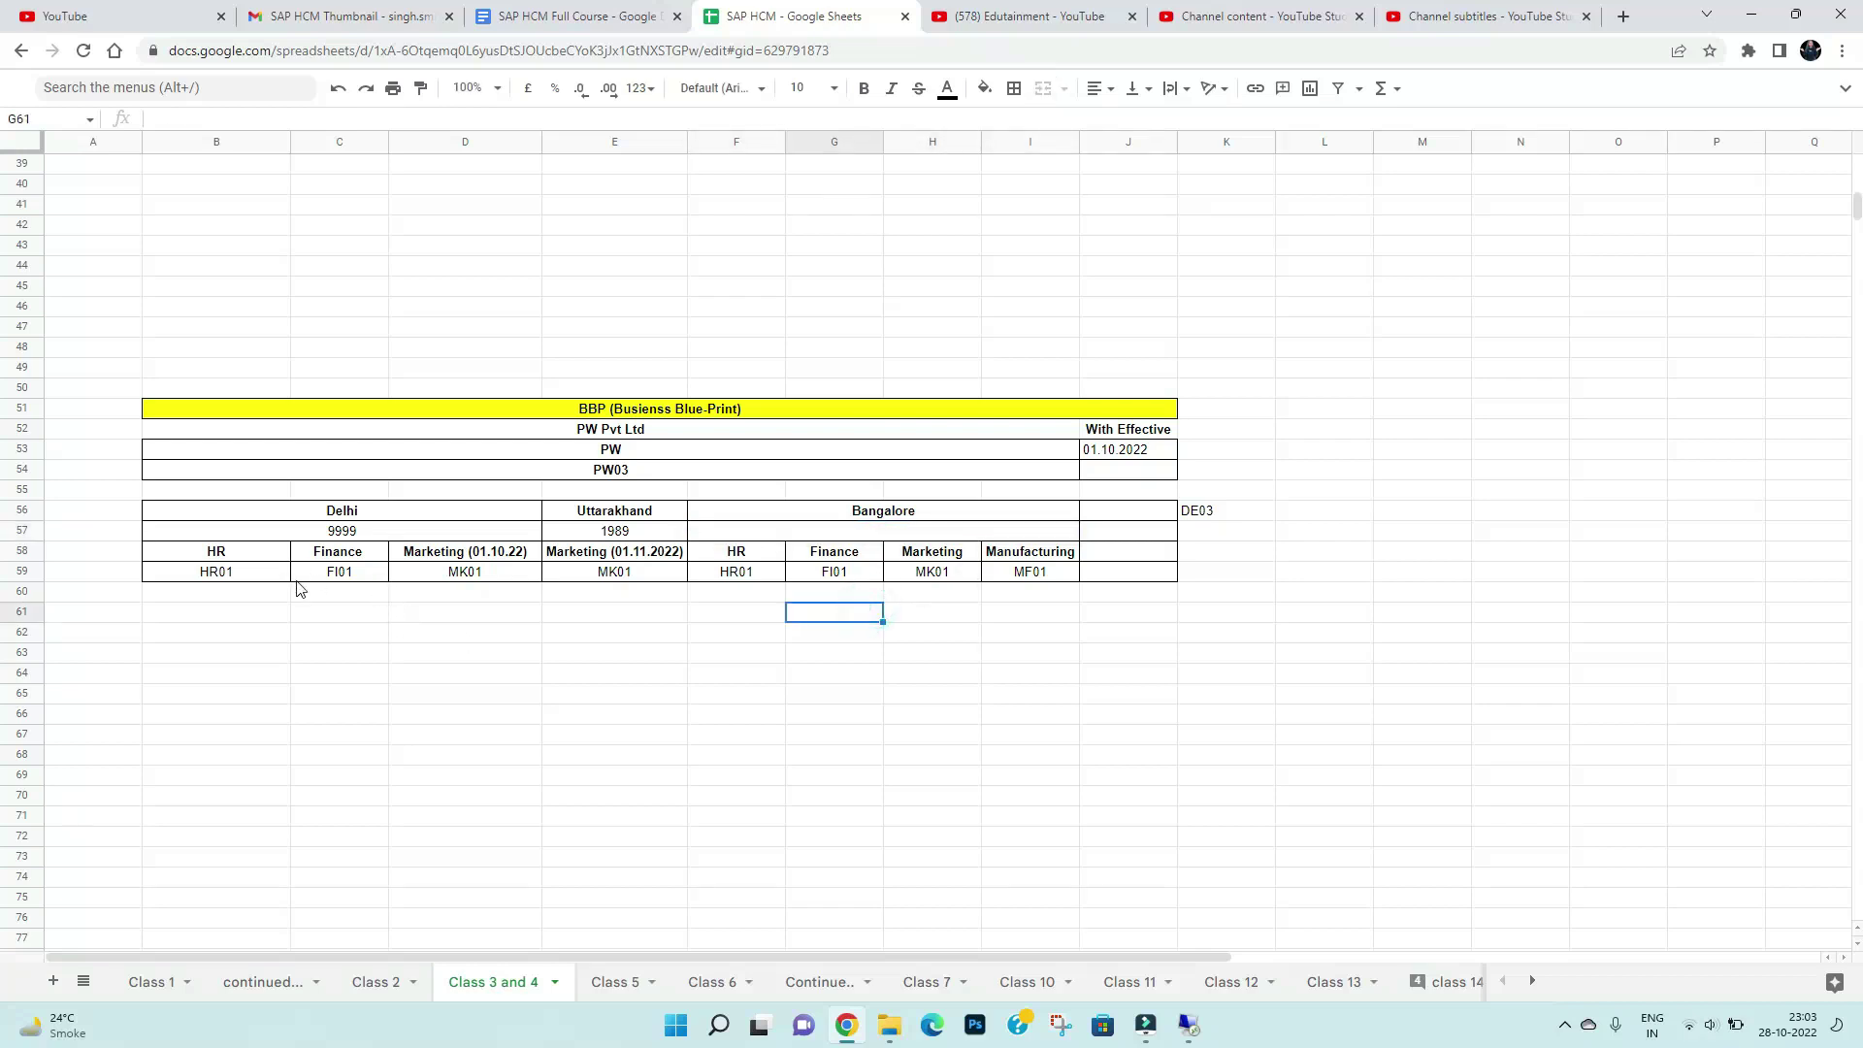
{"action": "left_click", "coordinate": [215, 552]}
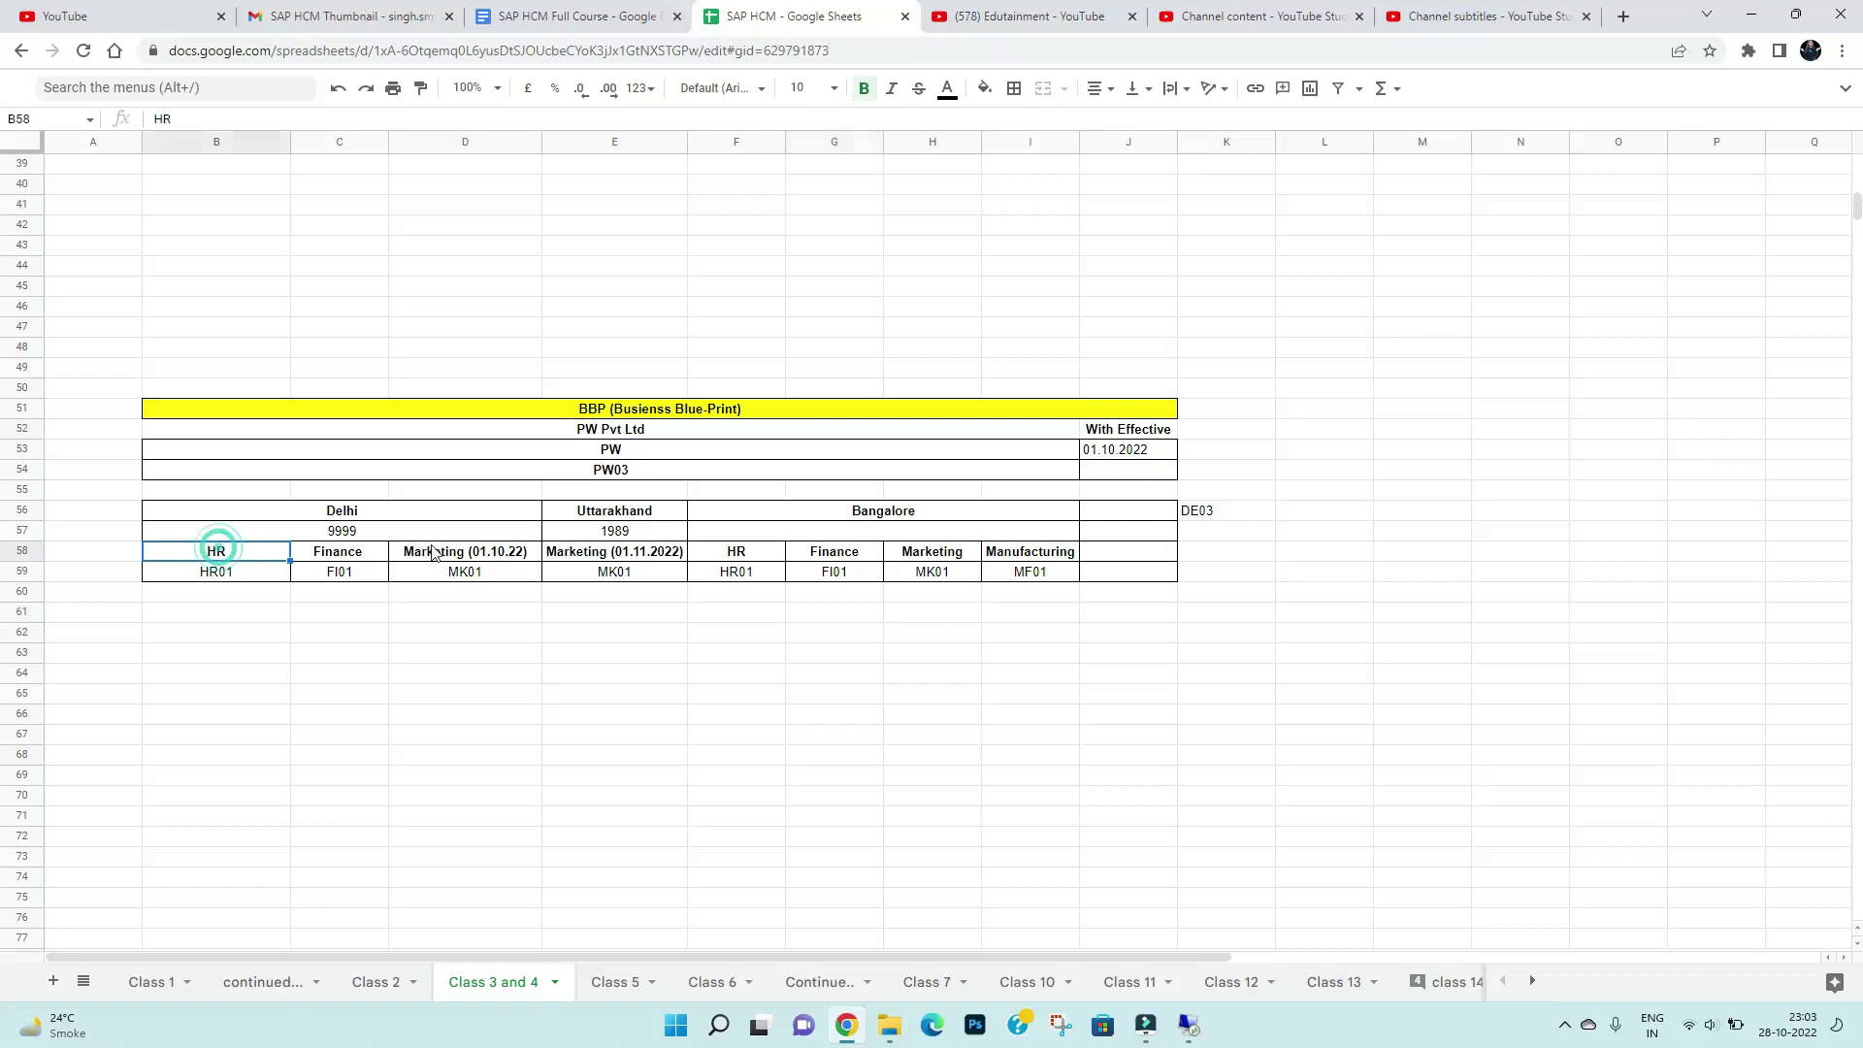
{"action": "left_click", "coordinate": [417, 515]}
{"action": "left_click", "coordinate": [255, 561]}
{"action": "left_click", "coordinate": [353, 553]}
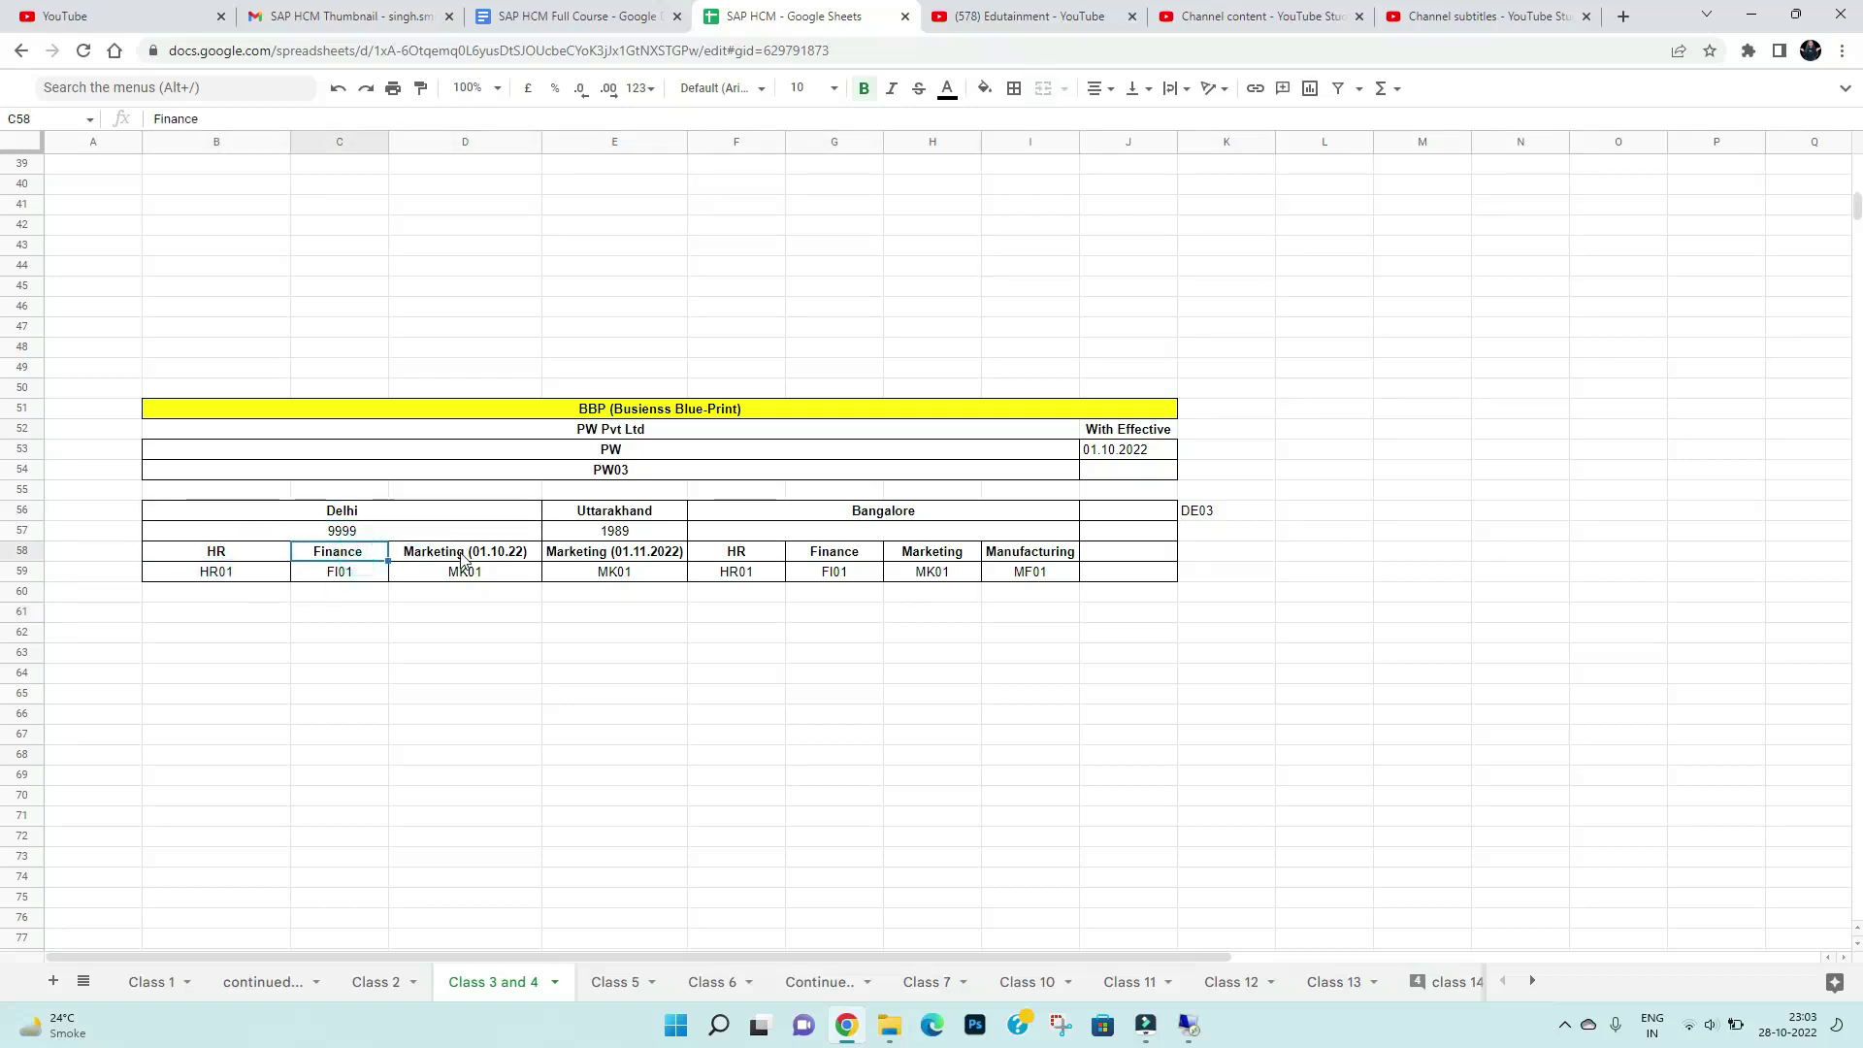
{"action": "left_click", "coordinate": [462, 558]}
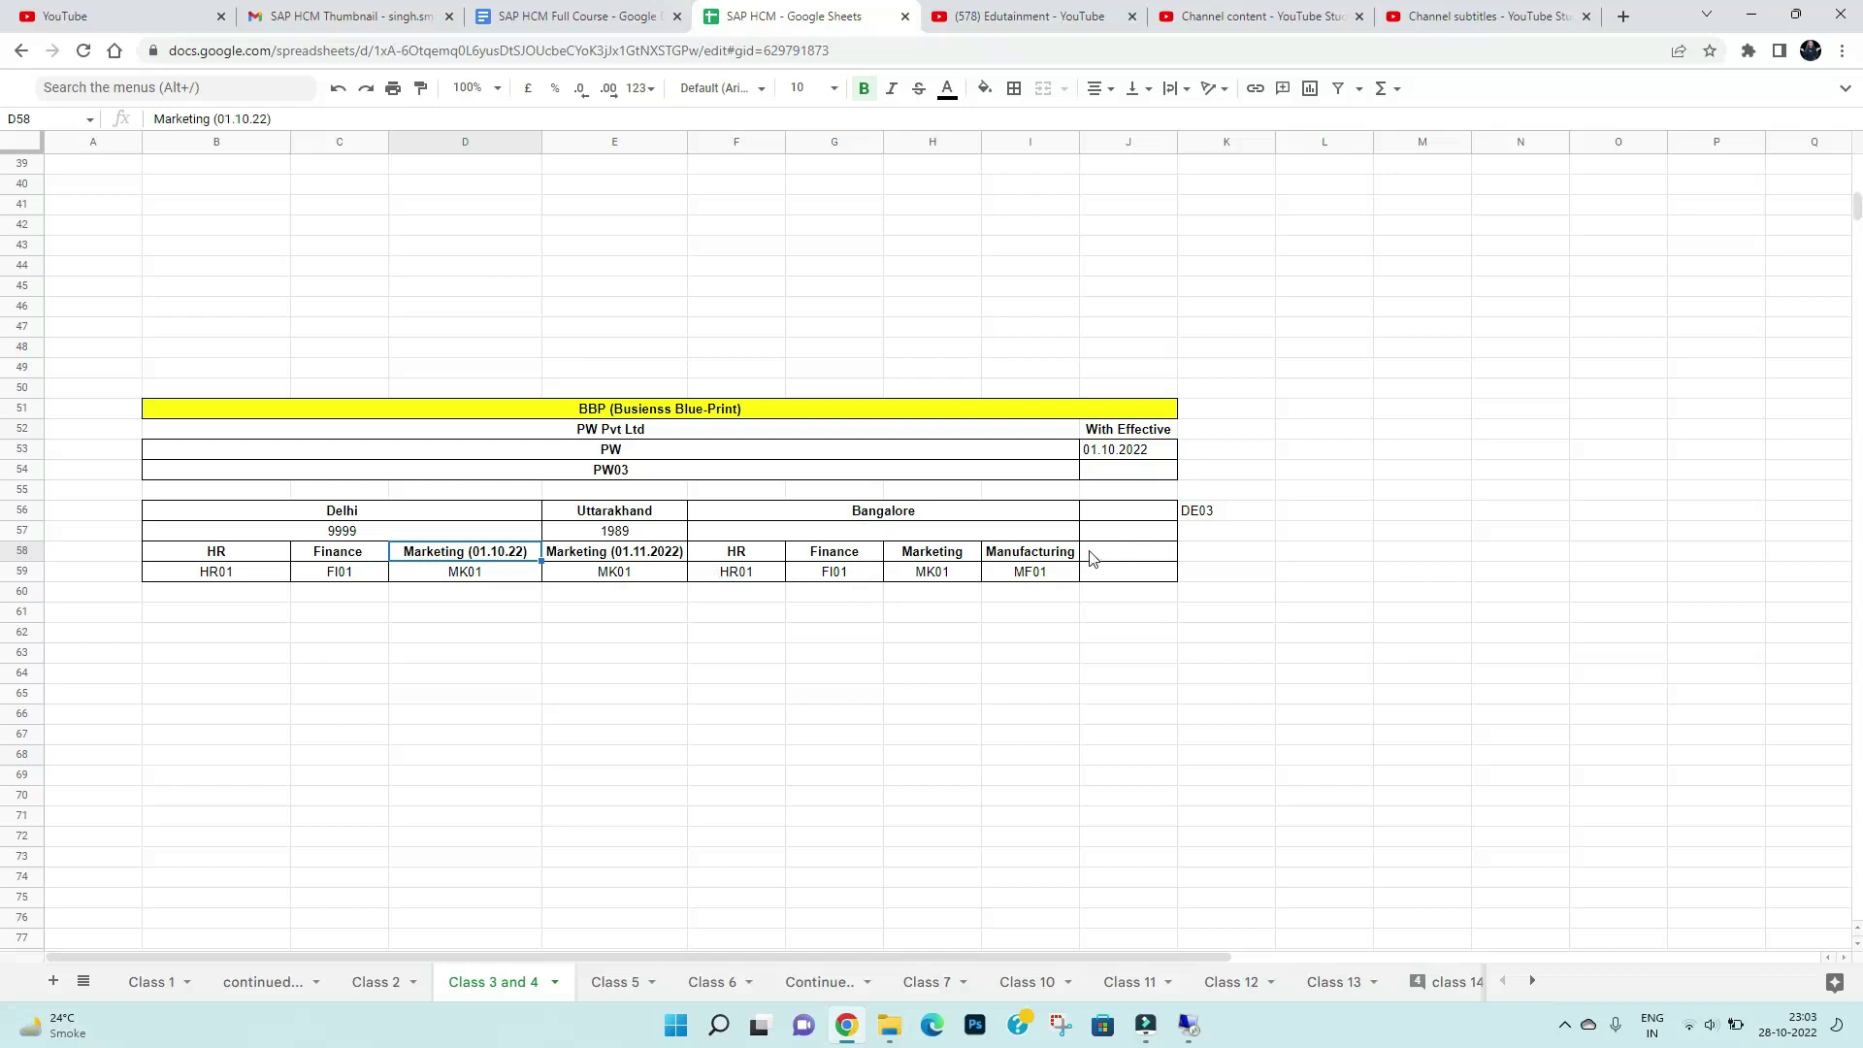
{"action": "left_click", "coordinate": [1089, 550]}
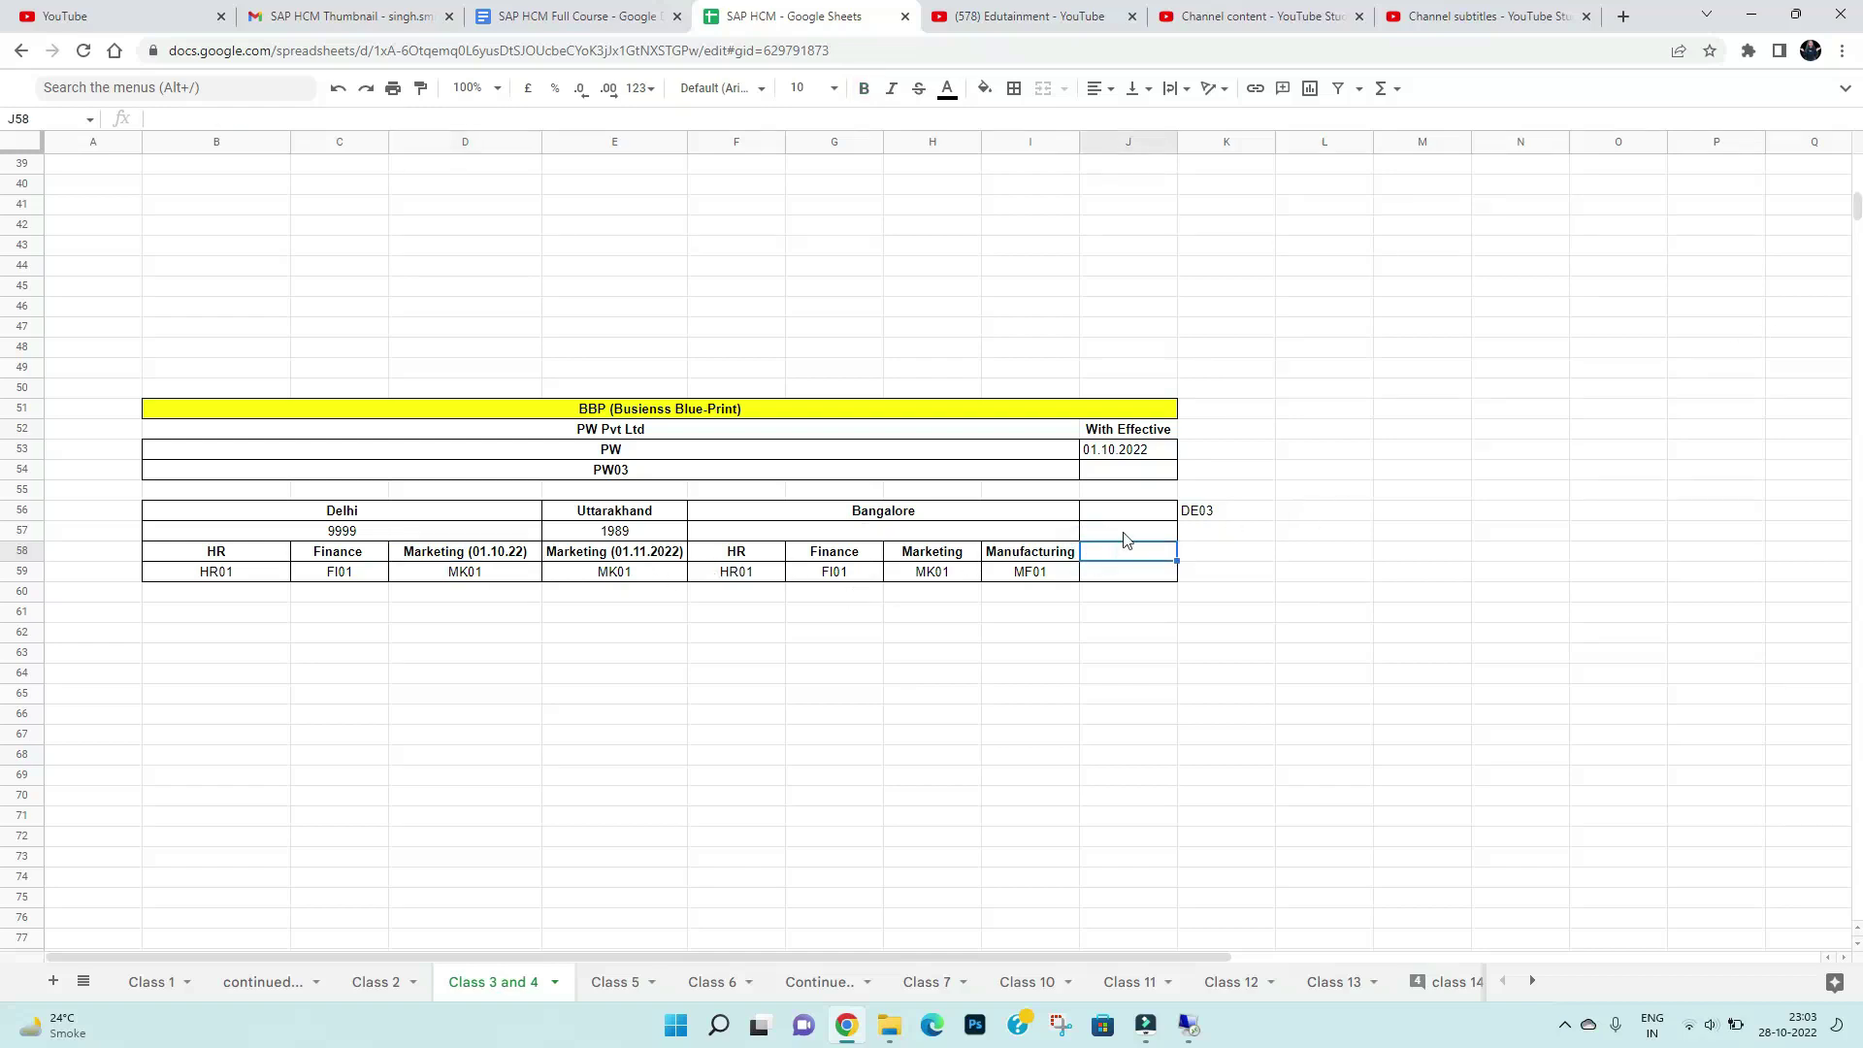
{"action": "left_click", "coordinate": [513, 551]}
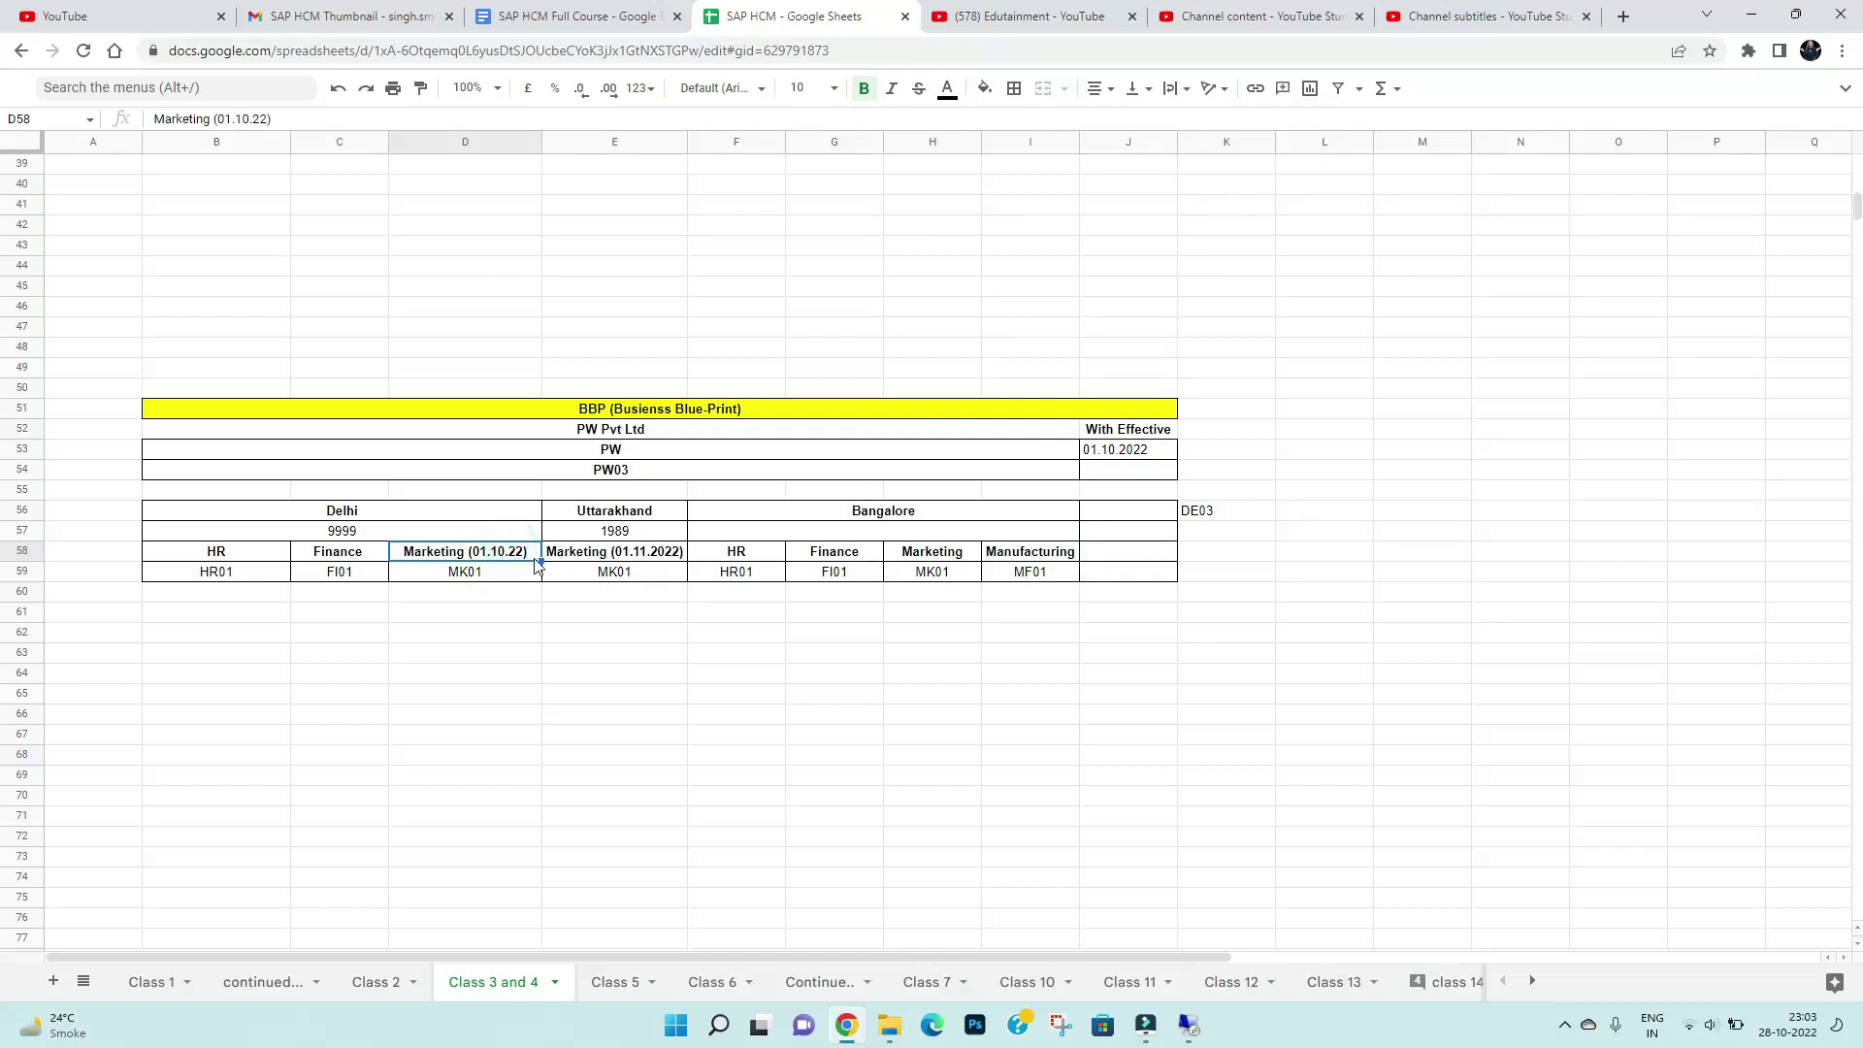